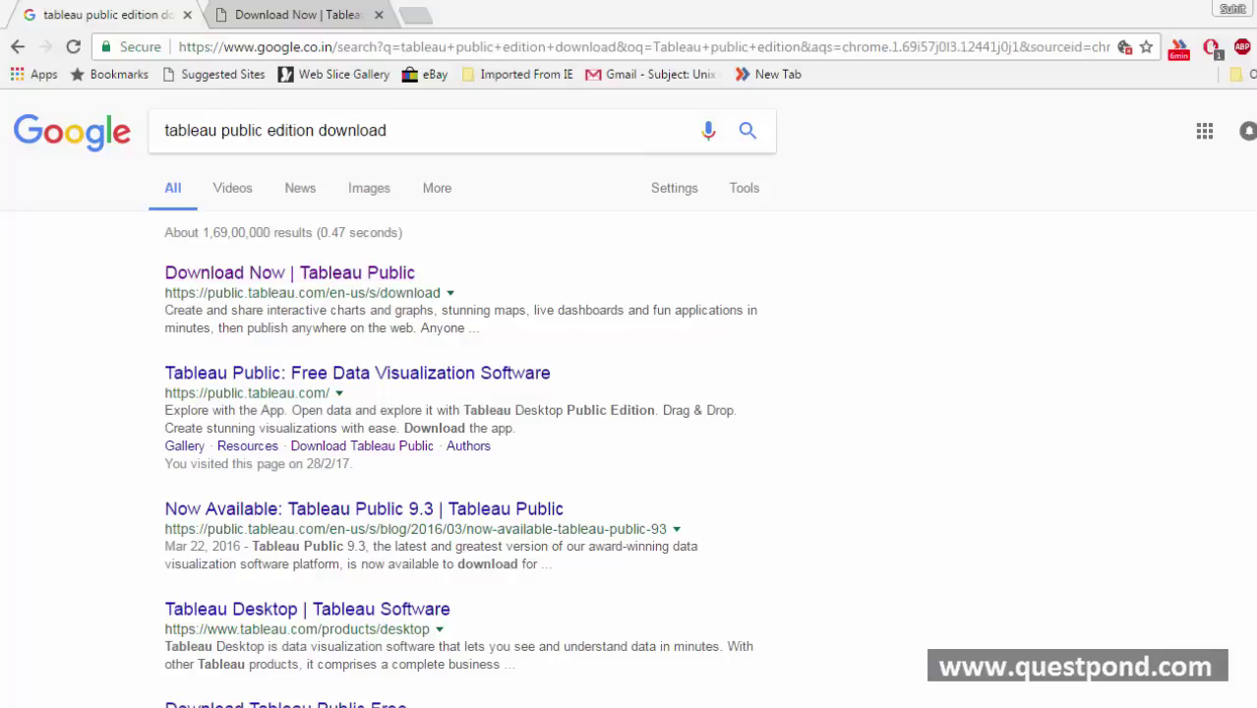
# Look through the Tableau Public search results and compare the Public, Personal and Professional editions on the Tableau Public download page.
pyautogui.scroll(-10, 628, 399)
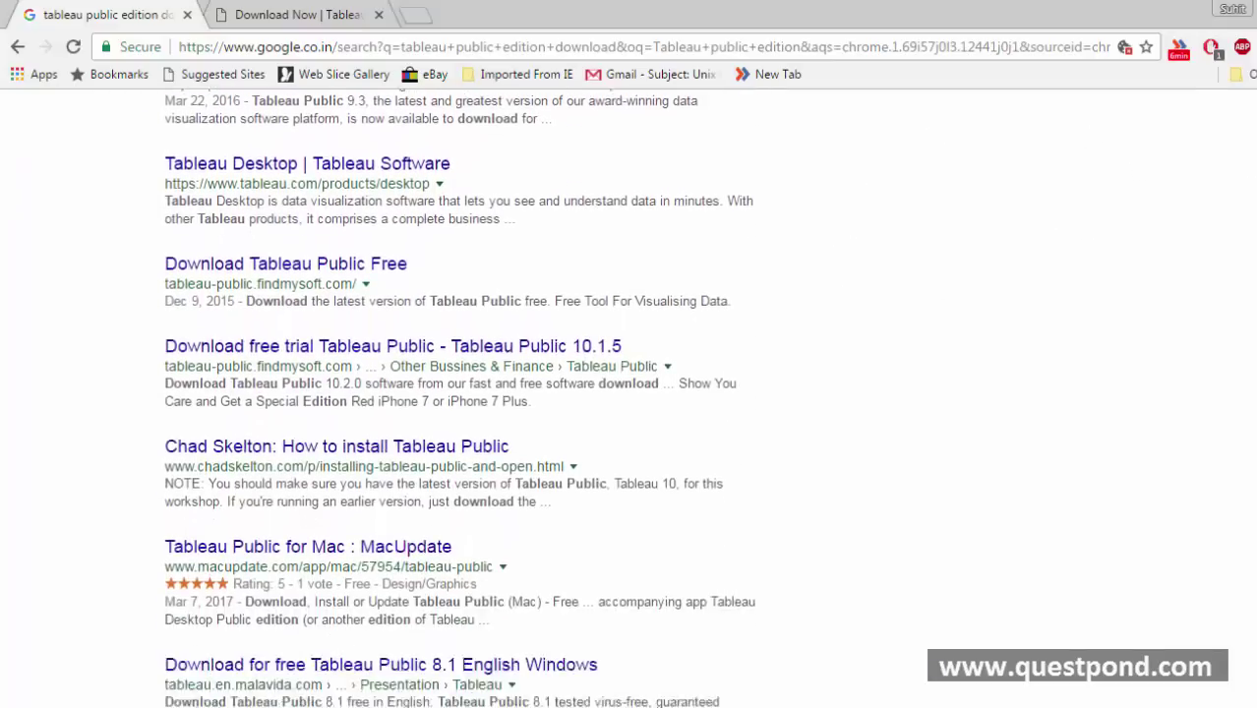
pyautogui.scroll(8, 460, 394)
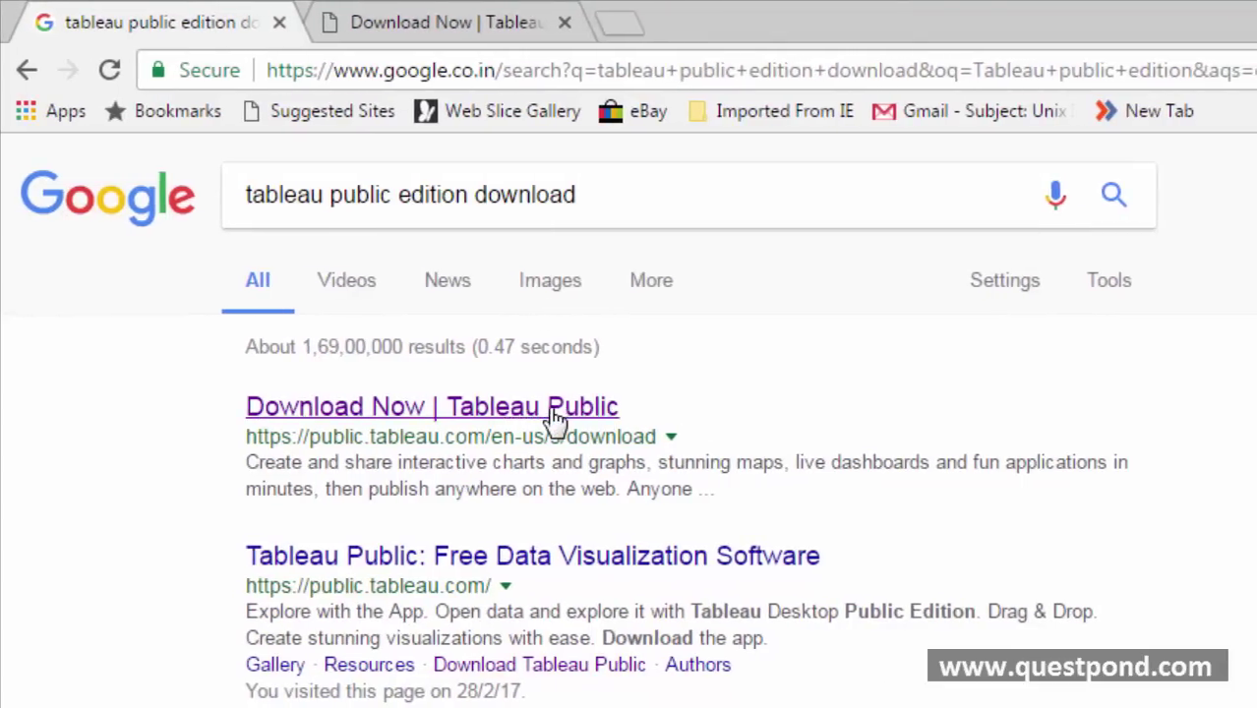
pyautogui.click(433, 18)
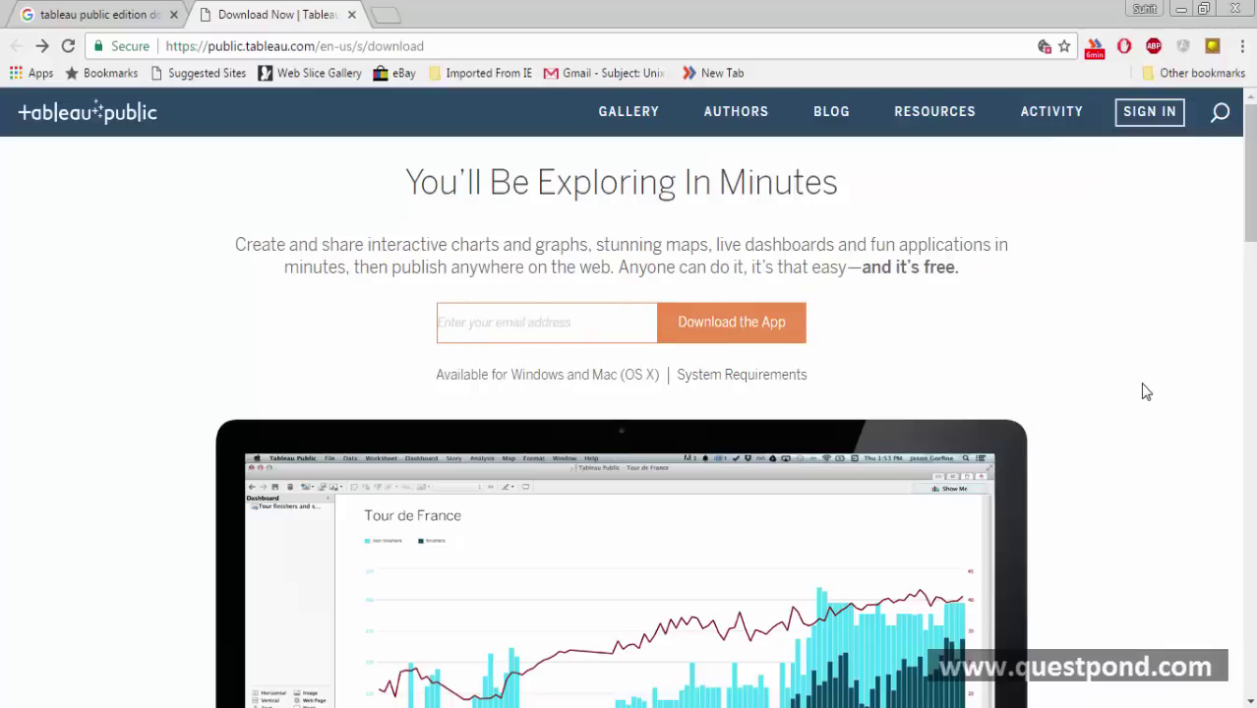
pyautogui.scroll(-15, 1146, 391)
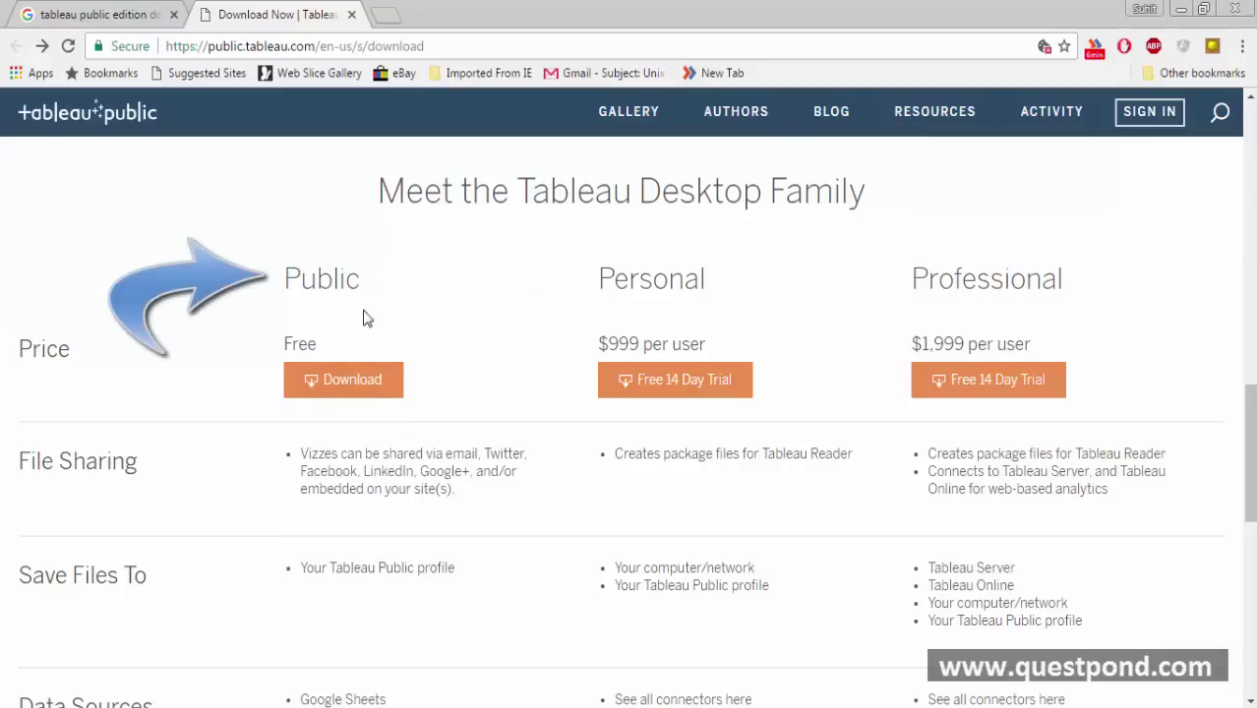
pyautogui.scroll(-1, 1159, 335)
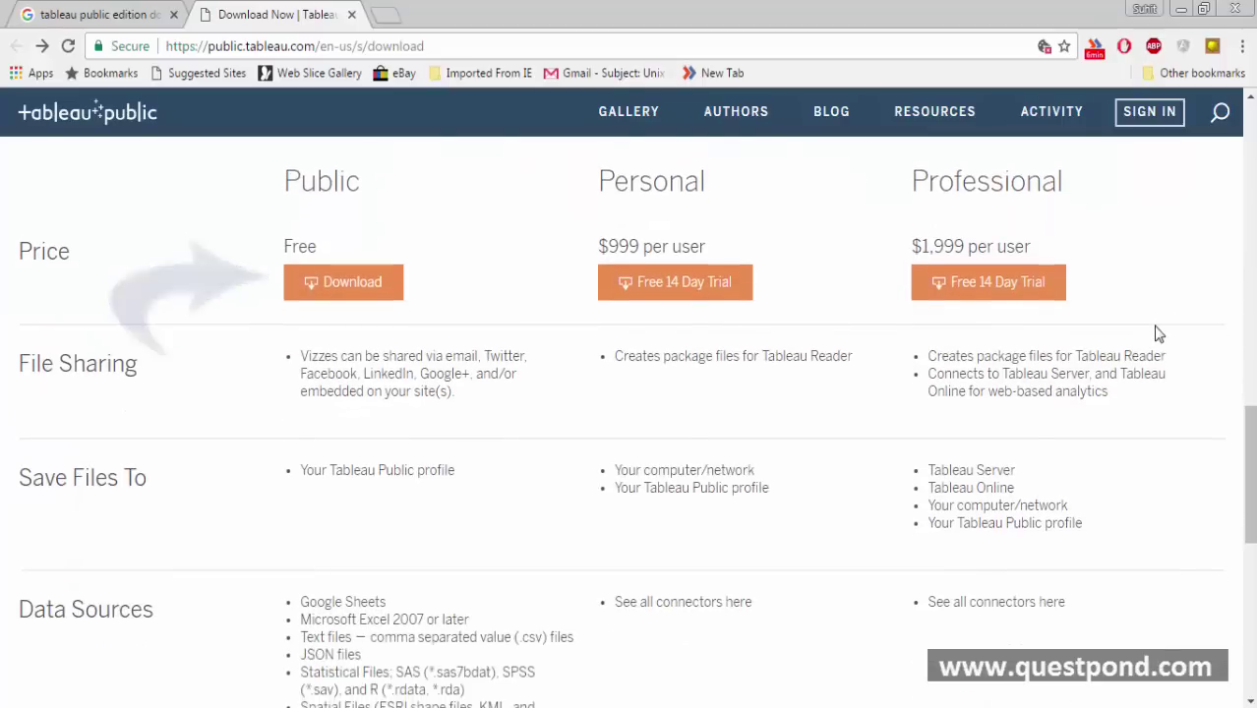
pyautogui.scroll(-1, 1159, 334)
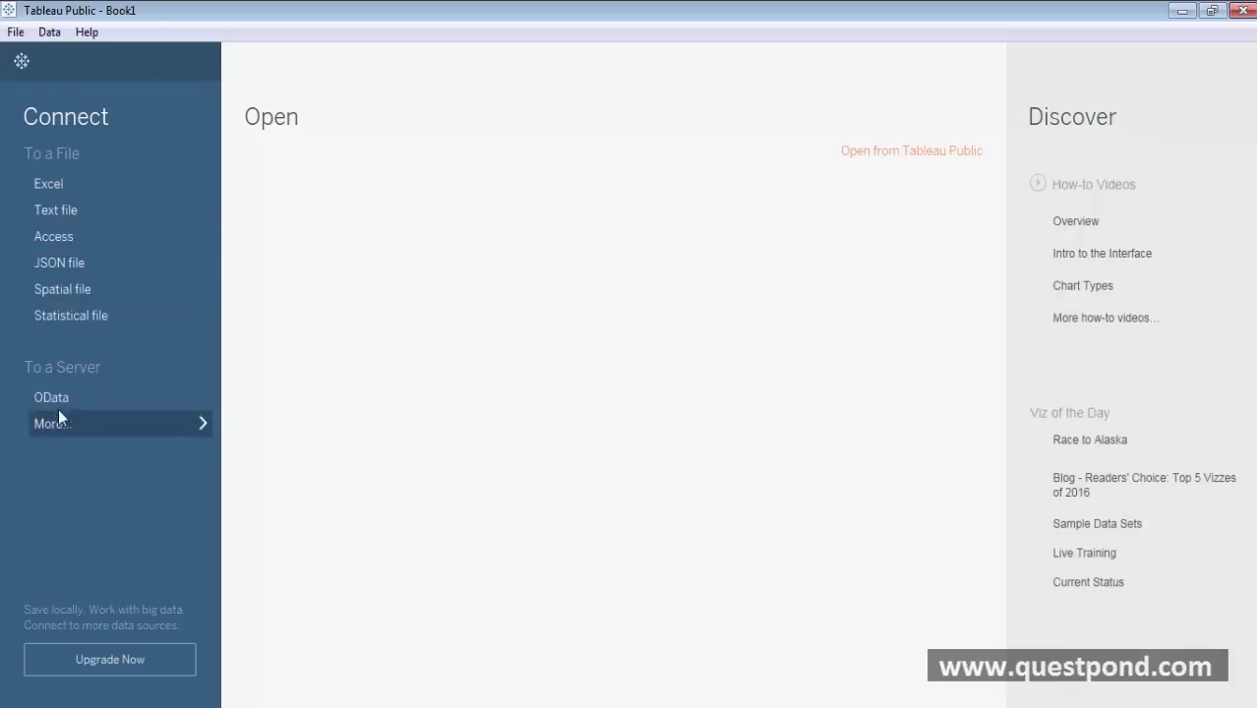
# Switch to Tableau Public and view the additional server connectors on the start page, and close the list.
pyautogui.click(202, 423)
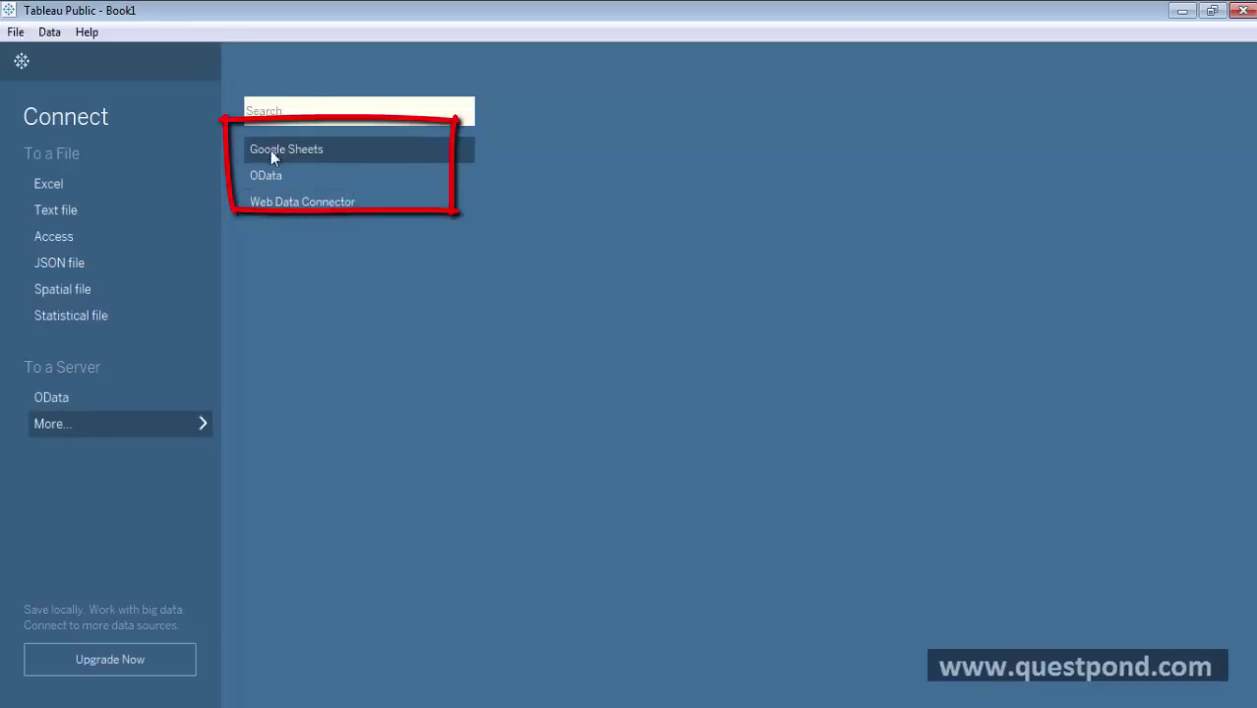
pyautogui.click(204, 423)
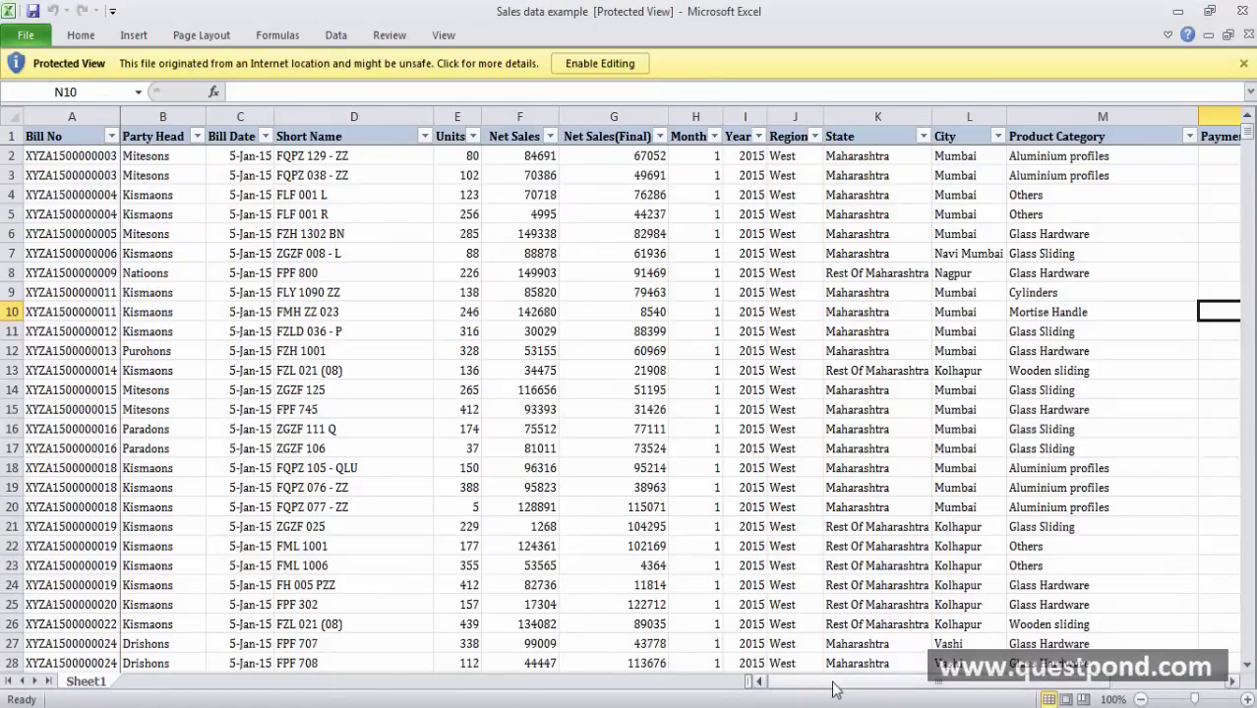
# Examine the columns of the Sales data example workbook in Excel, selecting the Net Sales and Year columns.
pyautogui.moveTo(833, 688); pyautogui.dragTo(795, 685)
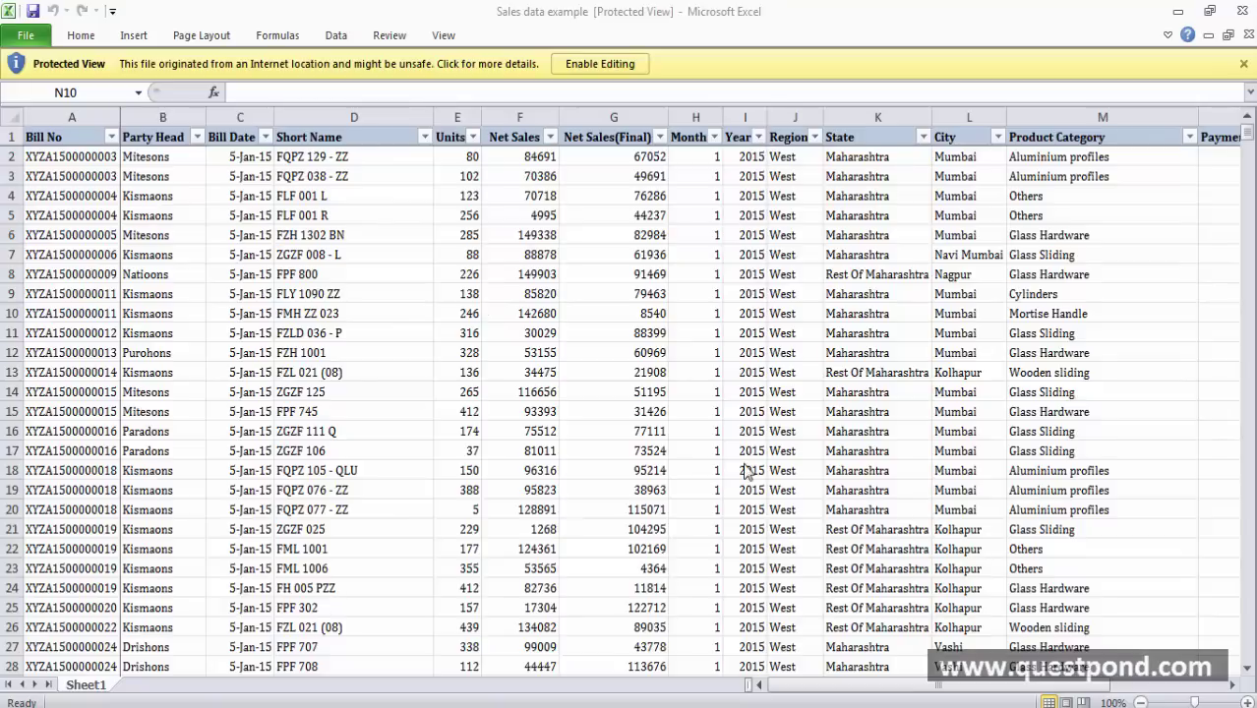
pyautogui.click(497, 117)
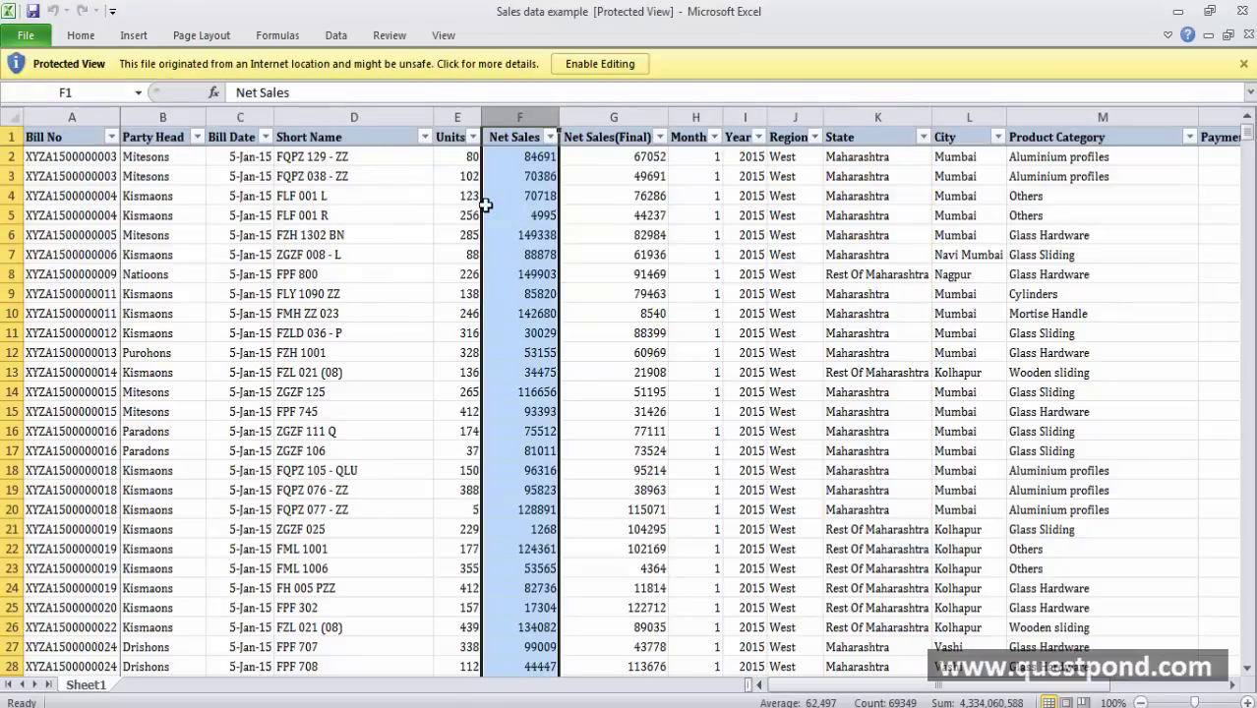
pyautogui.click(745, 117)
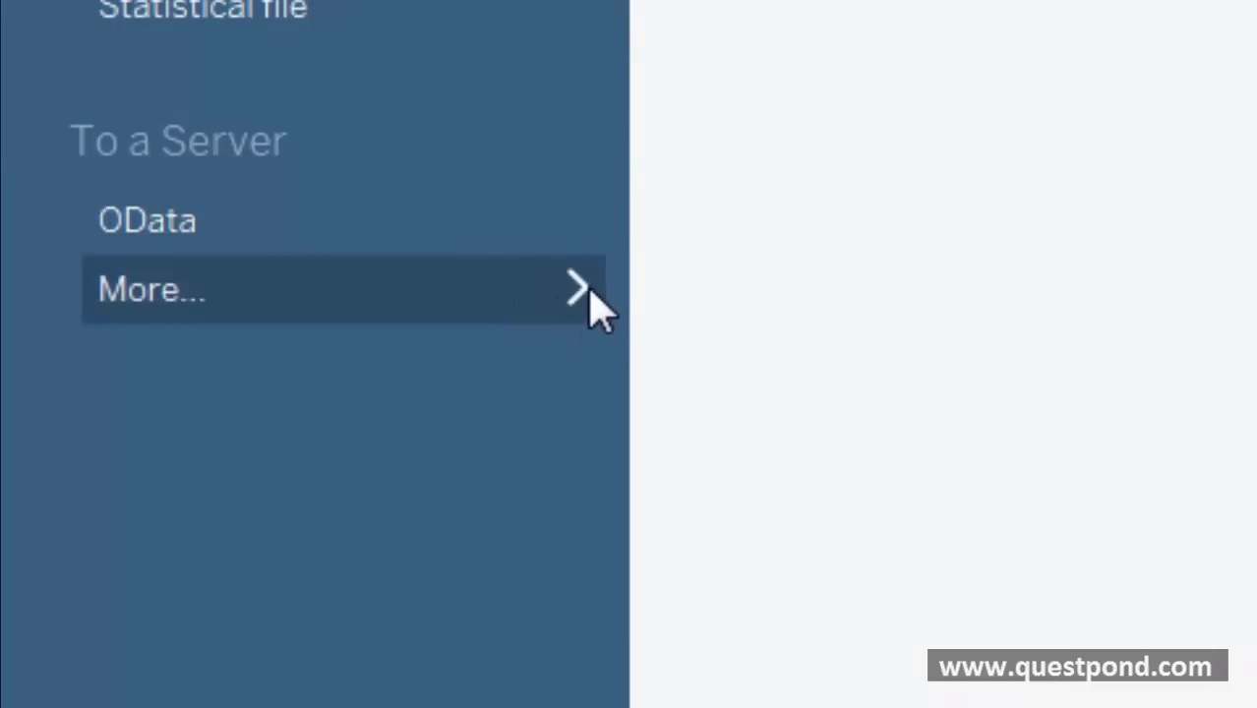
# In Tableau Public, review the extra server connectors and the sign-in window for opening workbooks from Tableau Public, and close both.
pyautogui.click(590, 291)
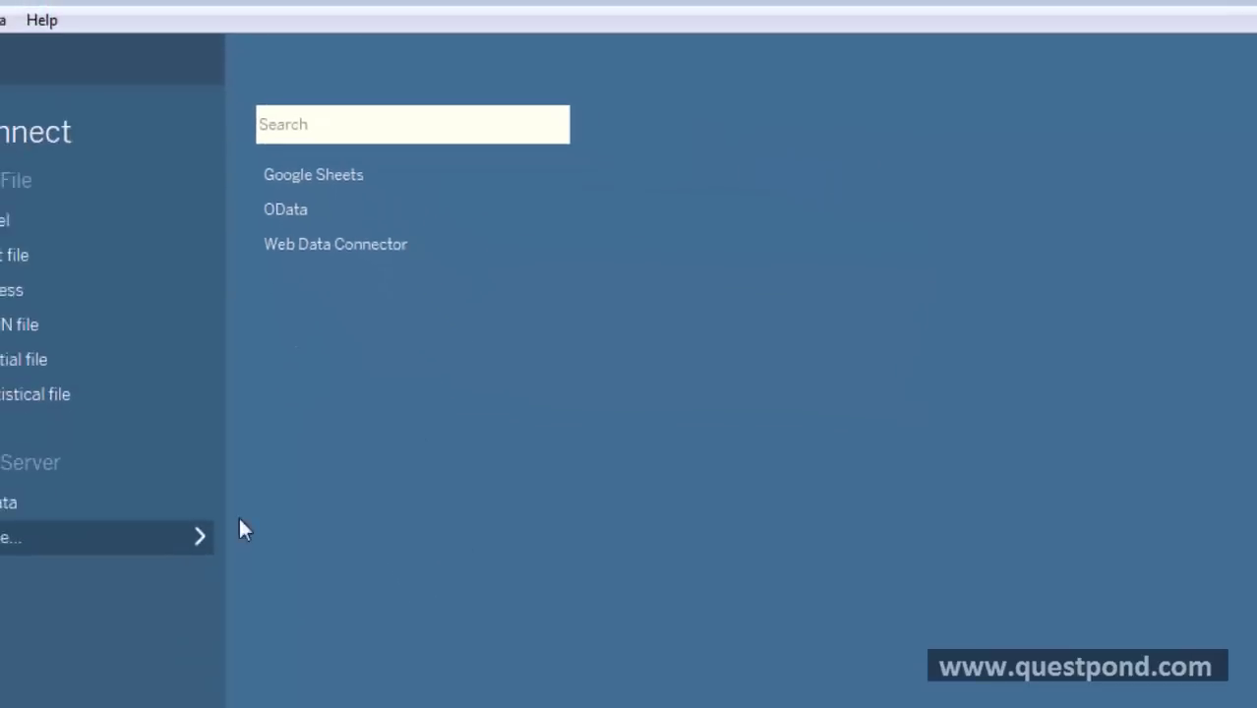
pyautogui.click(200, 534)
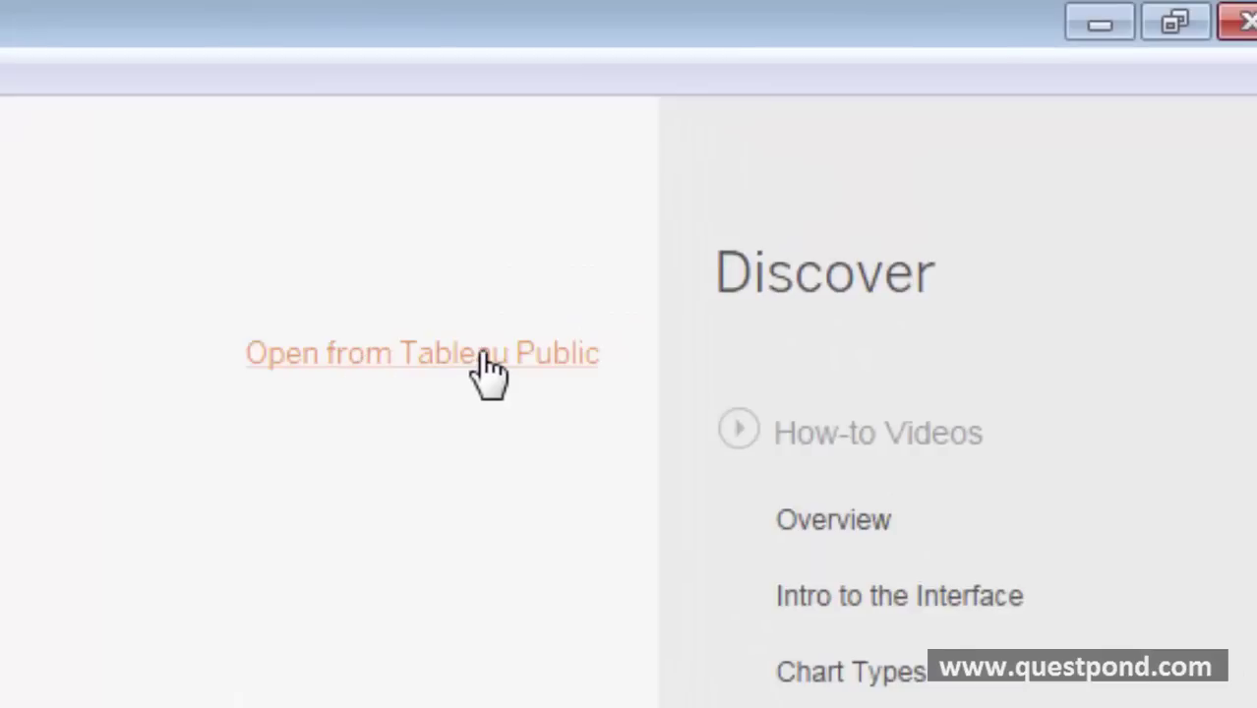
pyautogui.click(489, 369)
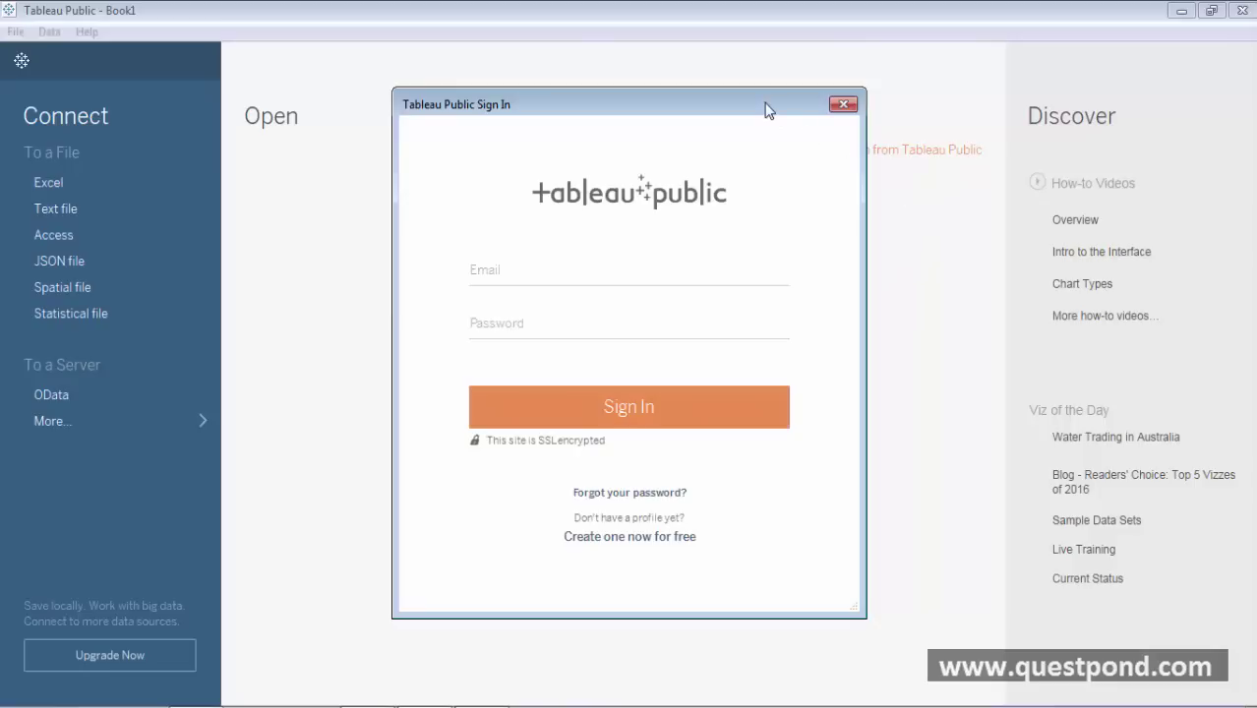
pyautogui.moveTo(766, 108); pyautogui.dragTo(717, 73)
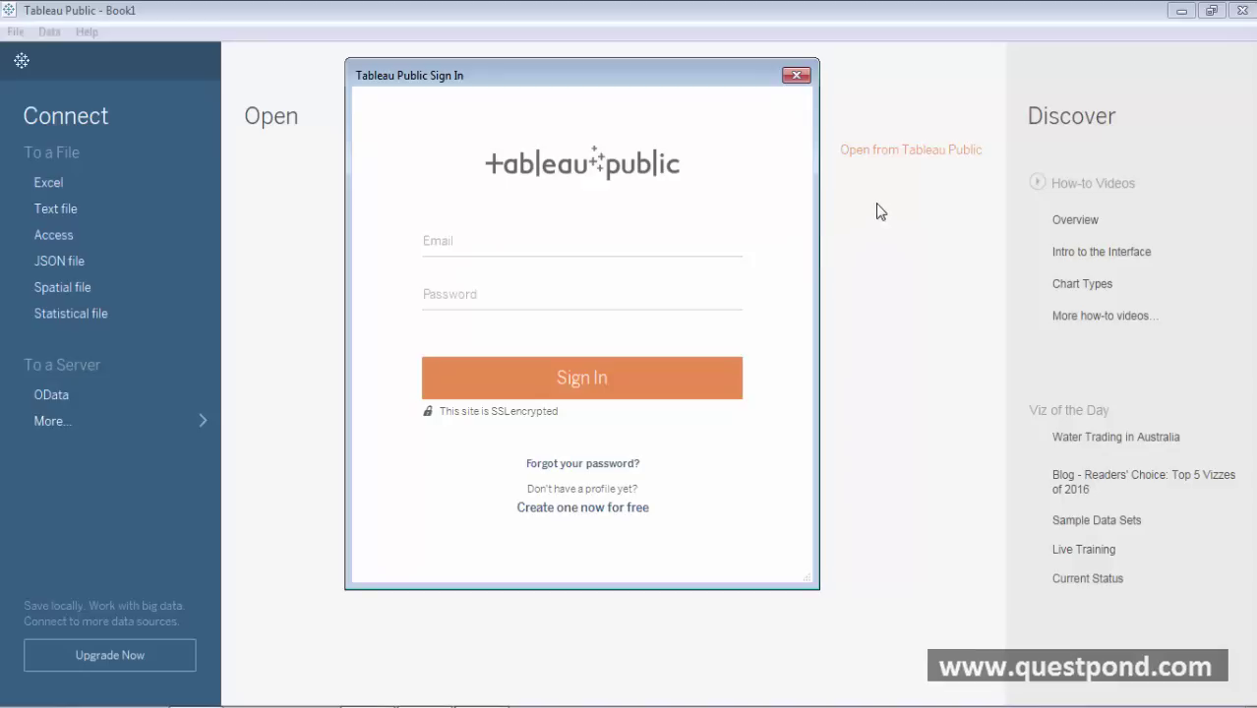
pyautogui.click(796, 75)
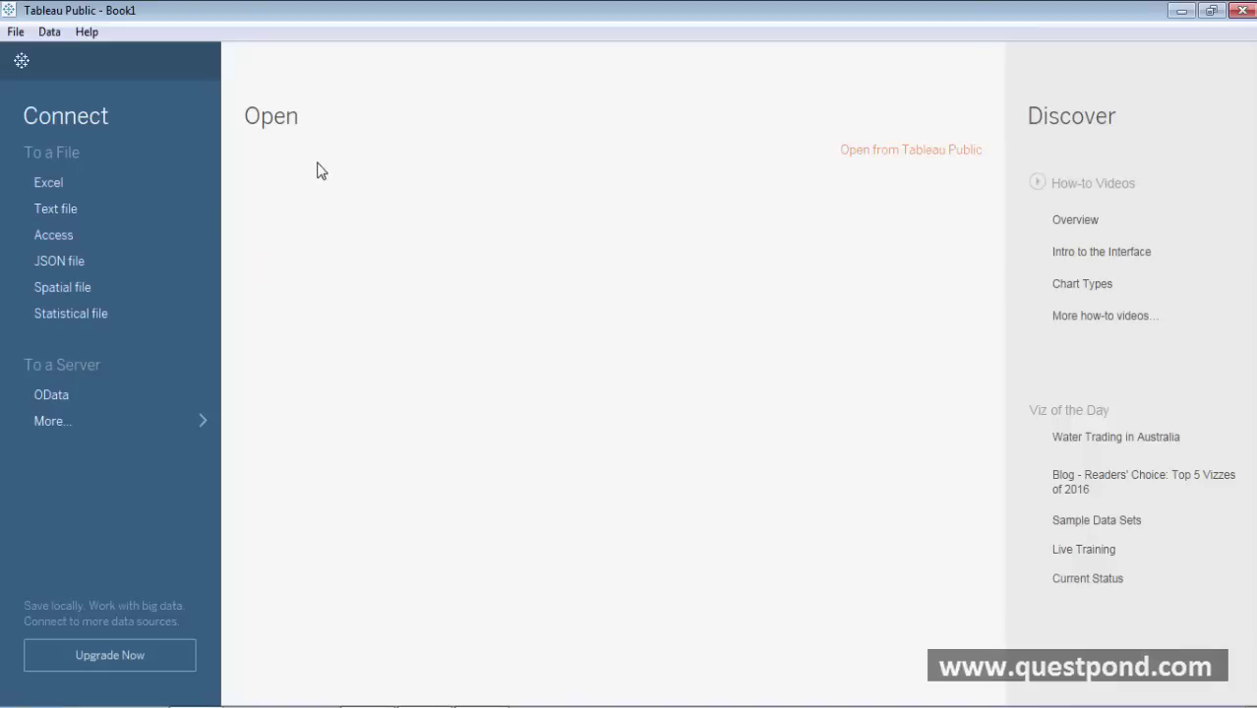
# Browse the Excel workbooks on the Desktop as a data source, select Sample - Superstore, and leave the file dialog.
pyautogui.click(61, 180)
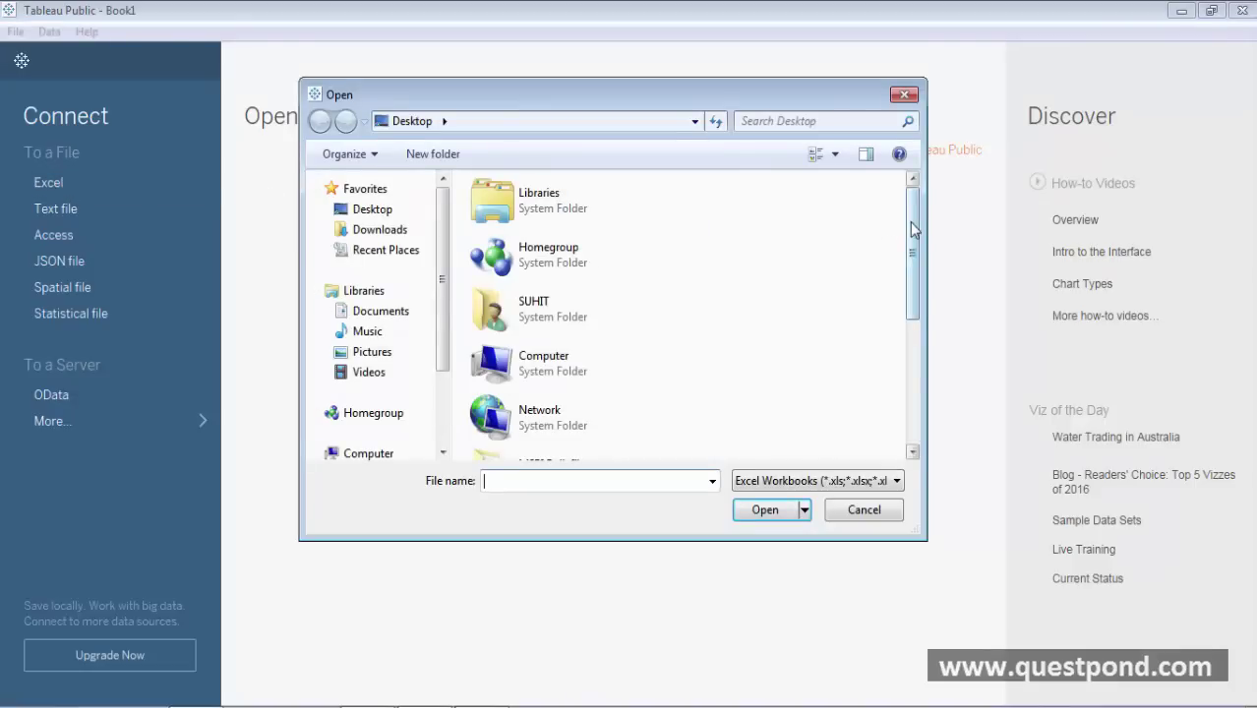
pyautogui.moveTo(912, 230); pyautogui.dragTo(915, 354)
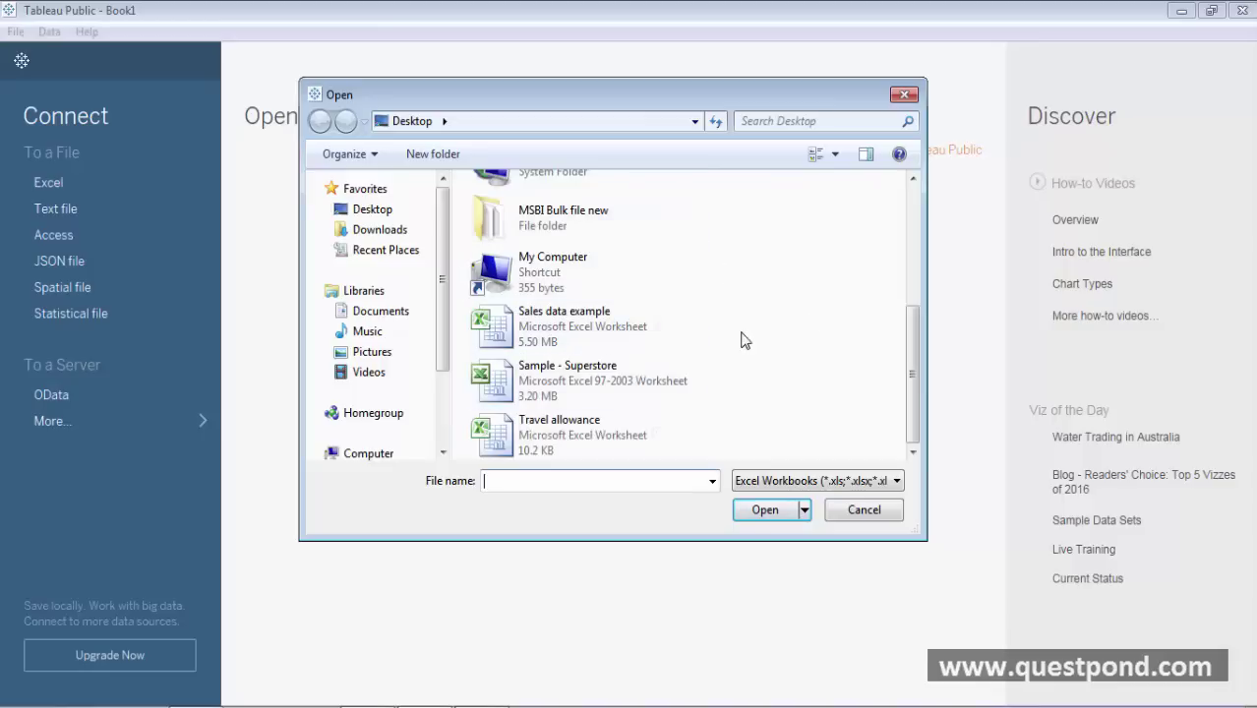
pyautogui.click(599, 374)
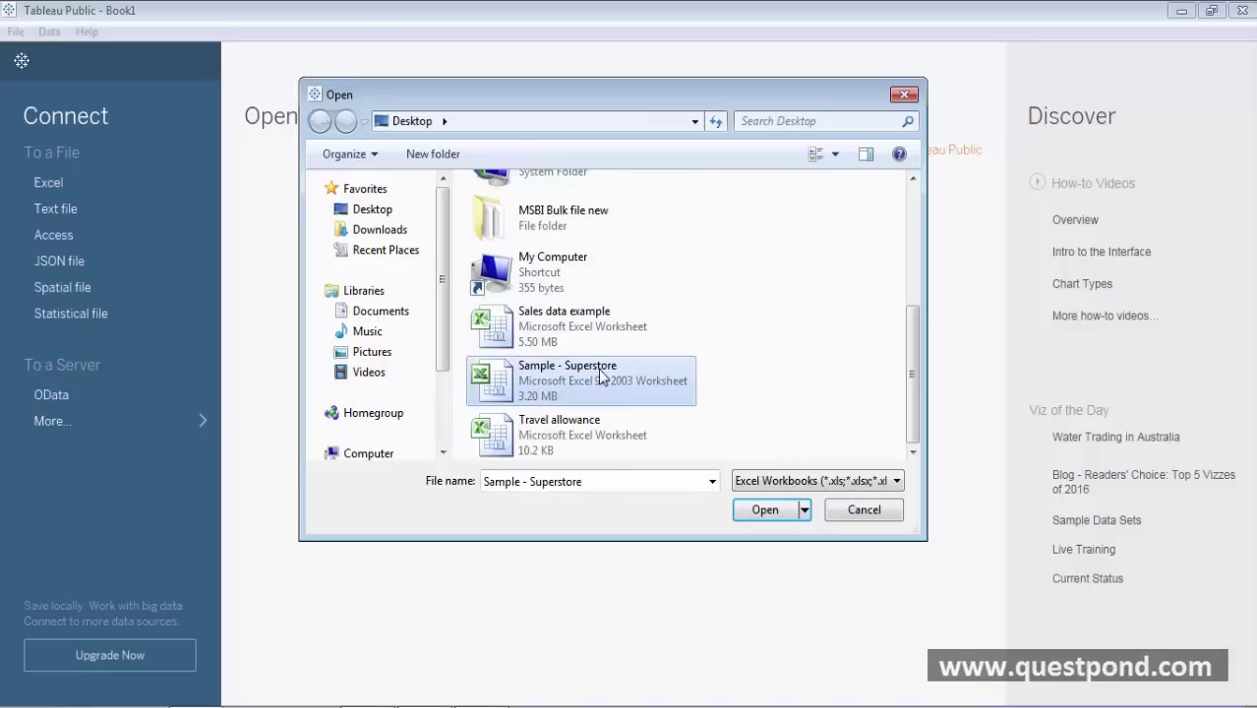
pyautogui.click(769, 511)
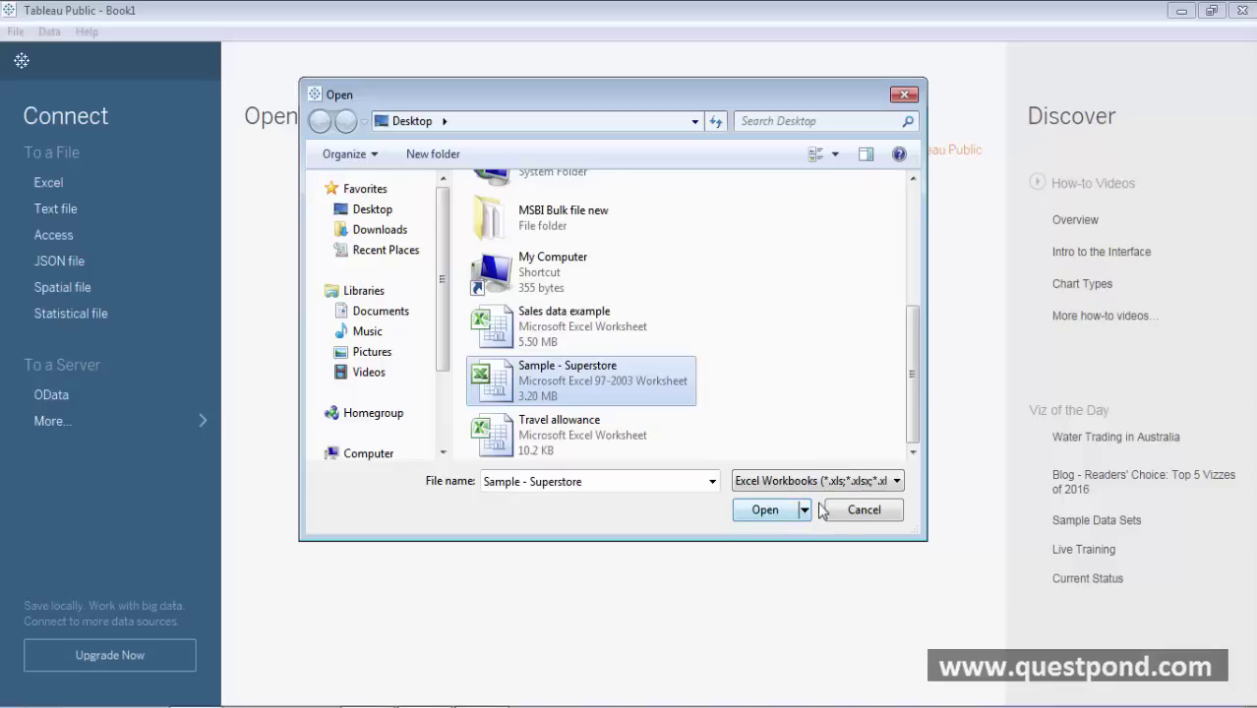
# Browse the text files on the Desktop as a data source and cancel the file selection.
pyautogui.click(59, 207)
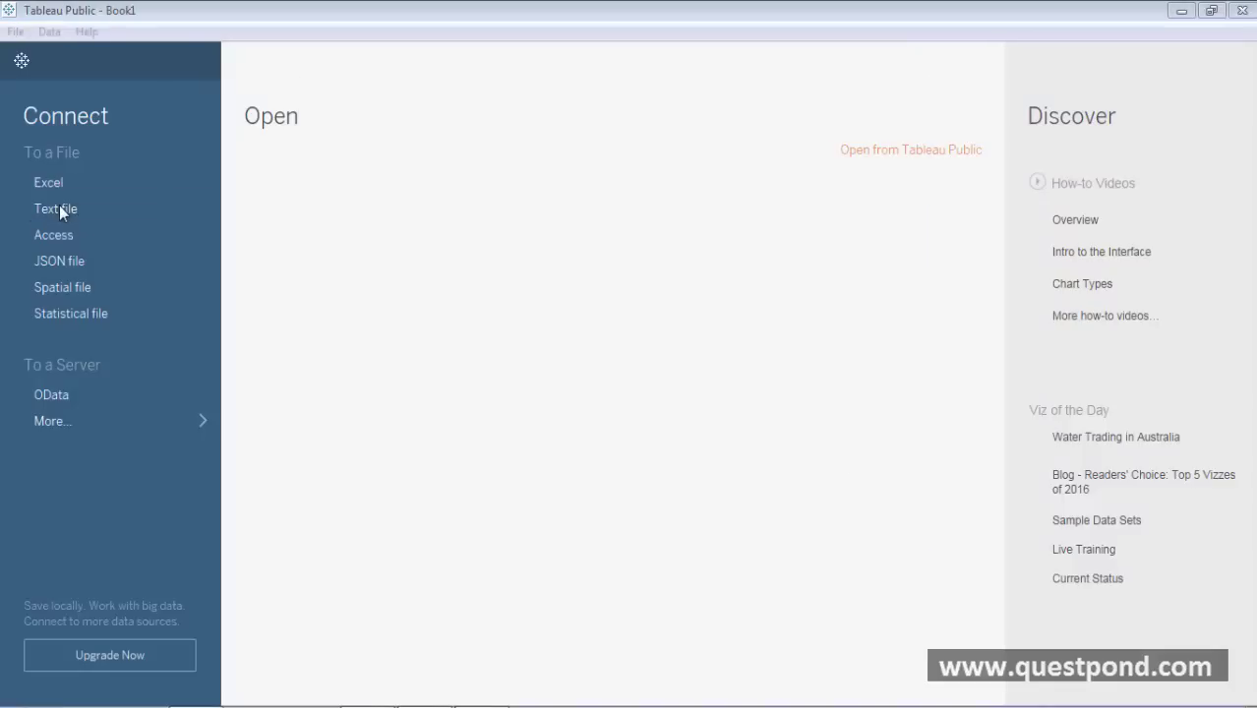
pyautogui.moveTo(915, 236); pyautogui.dragTo(913, 403)
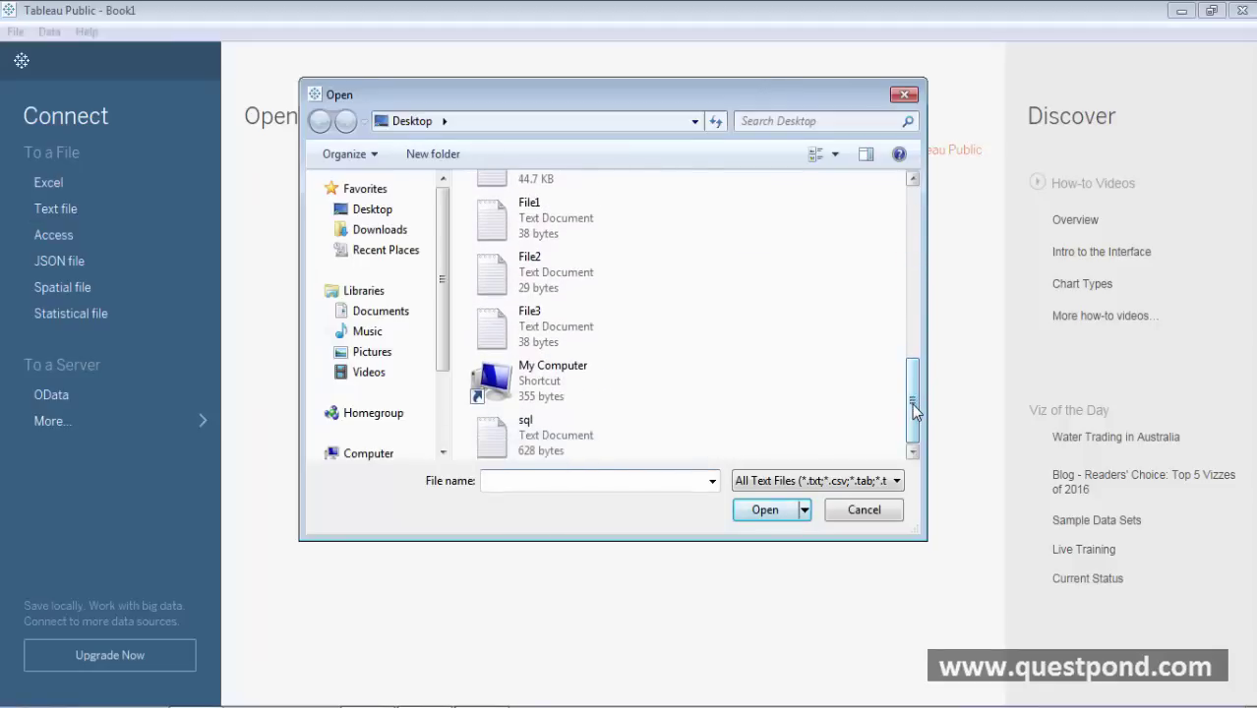
pyautogui.click(863, 510)
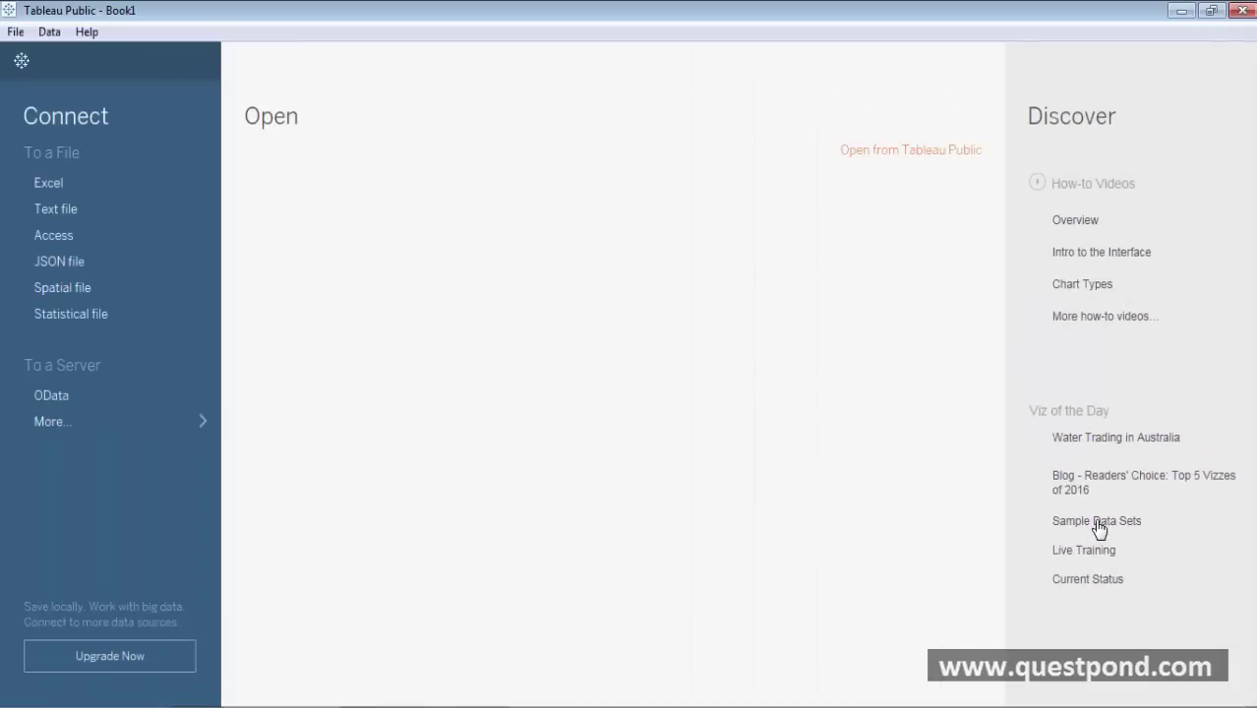
# Open the Sample Data Sets web page and look through its dataset categories from Science to Business.
pyautogui.click(1099, 526)
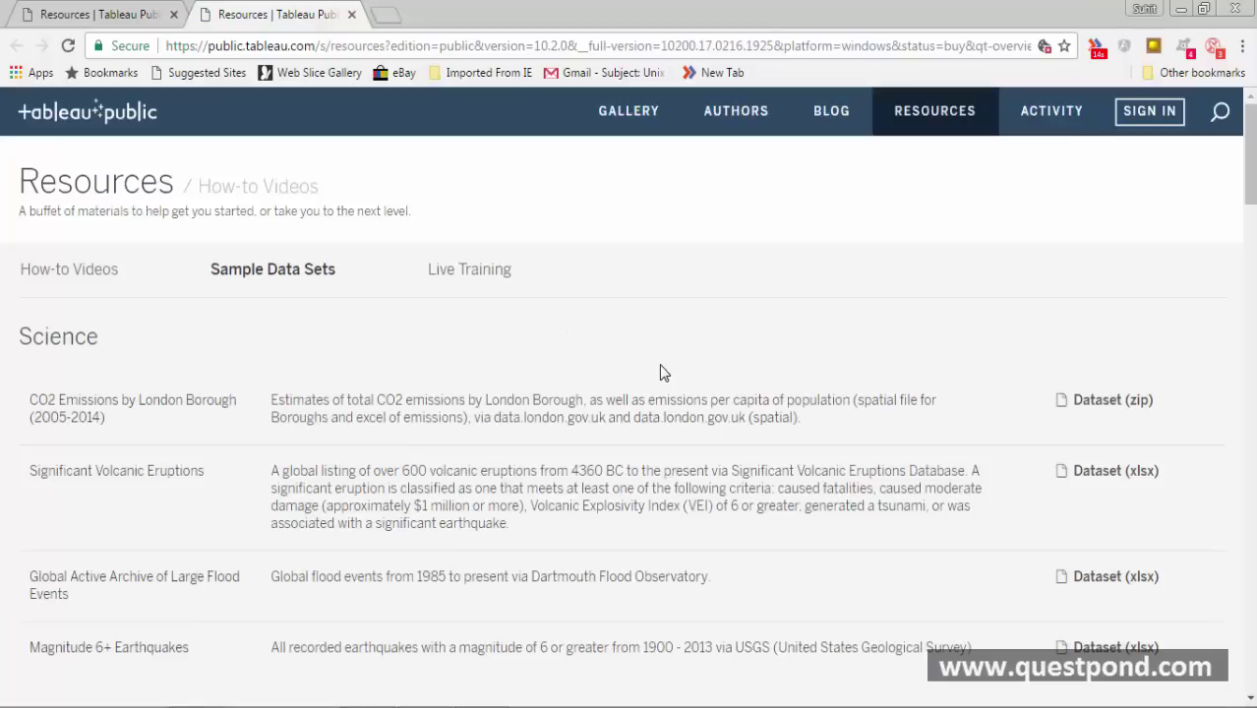
pyautogui.scroll(-1, 661, 373)
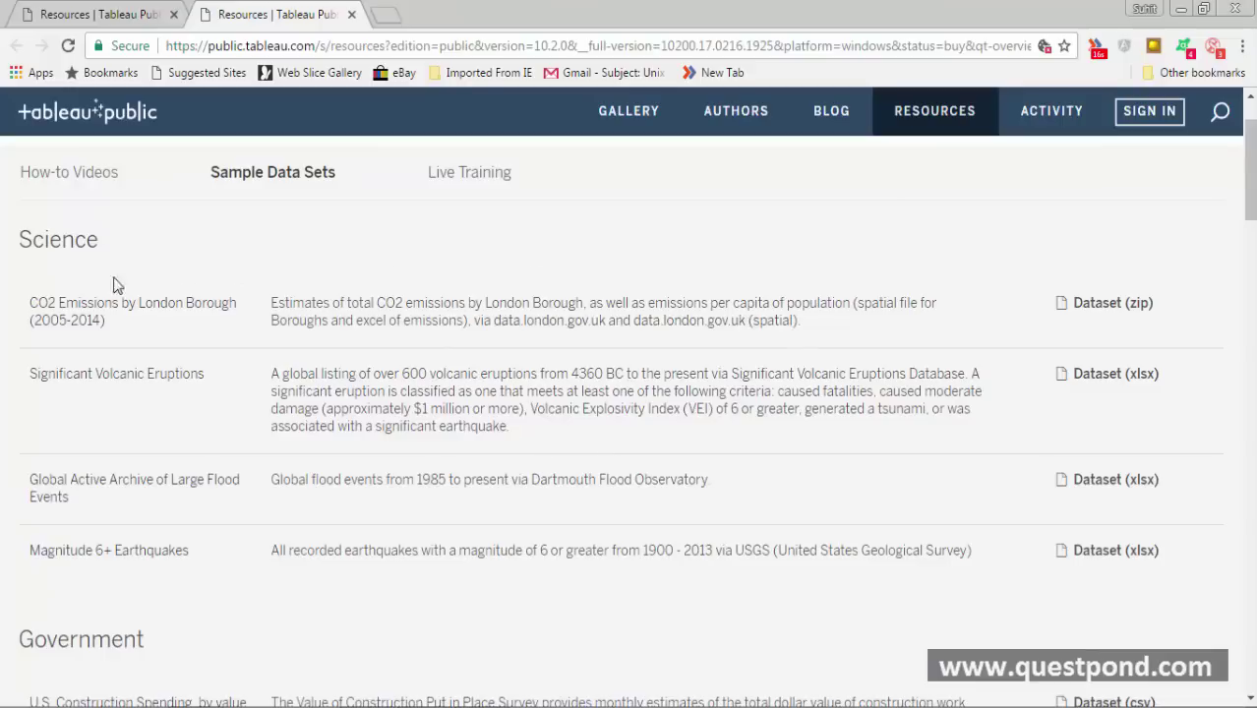
pyautogui.scroll(-4, 689, 320)
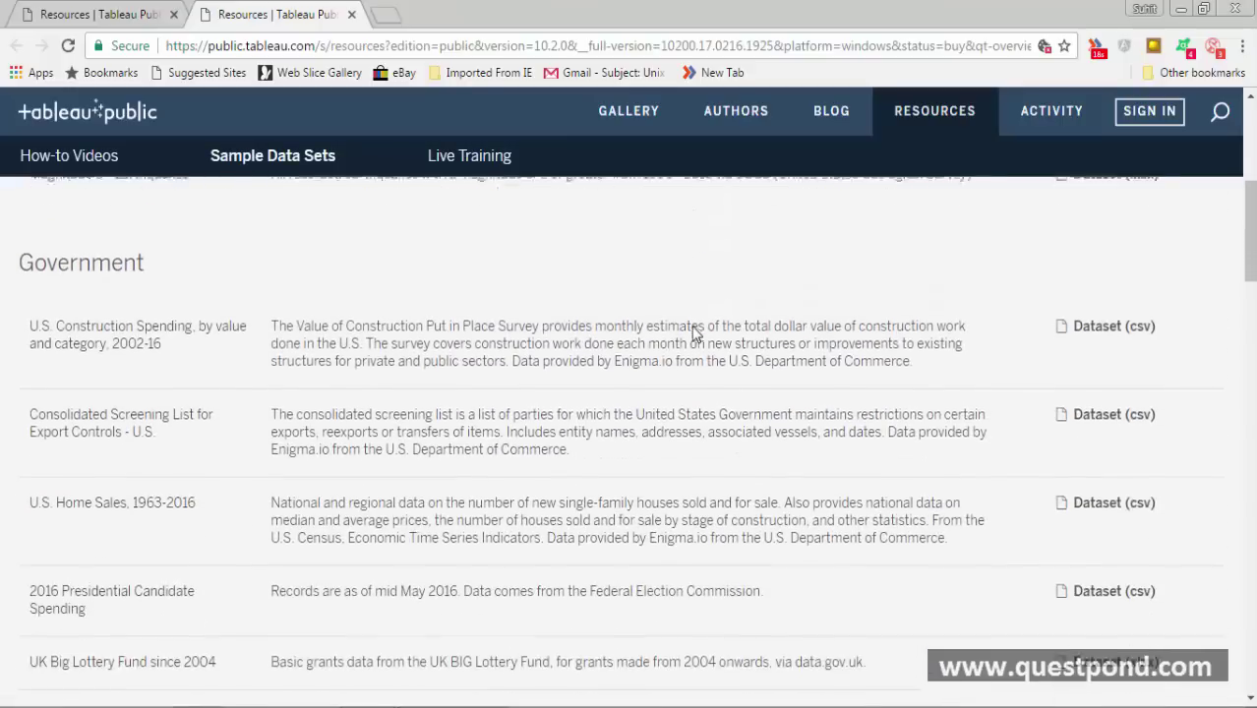
pyautogui.scroll(-5, 758, 332)
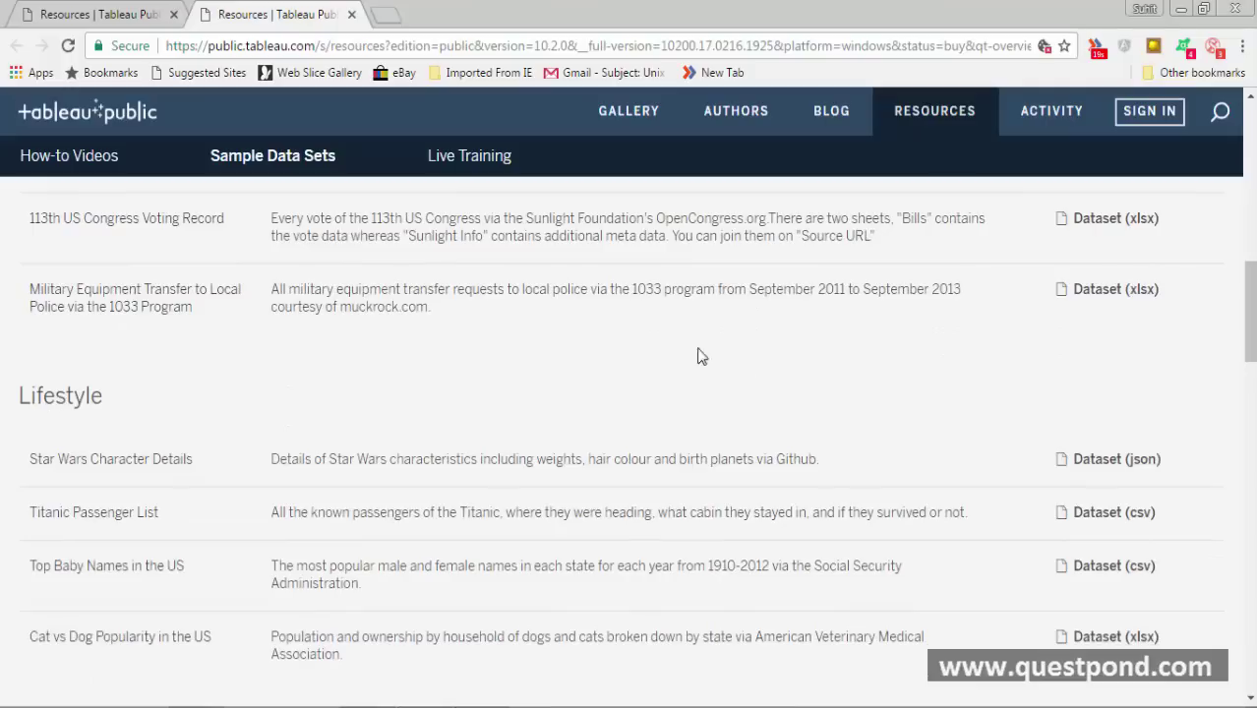
pyautogui.scroll(-6, 718, 400)
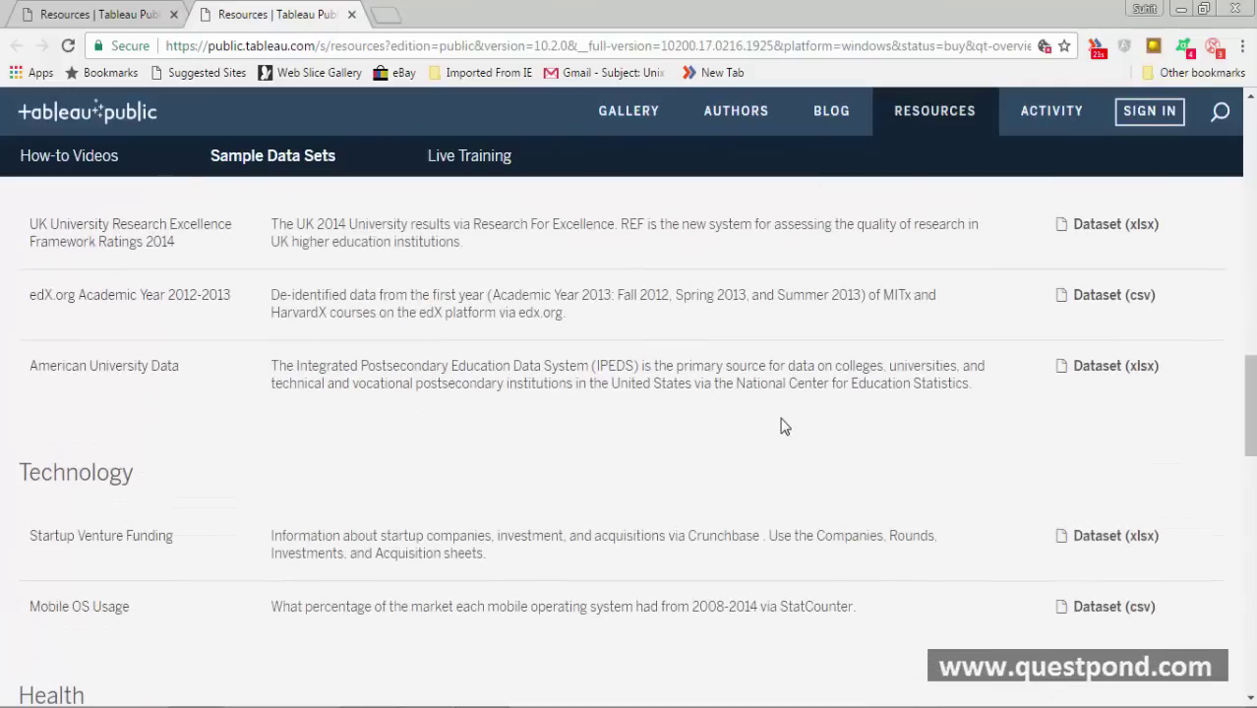
pyautogui.scroll(-4, 774, 421)
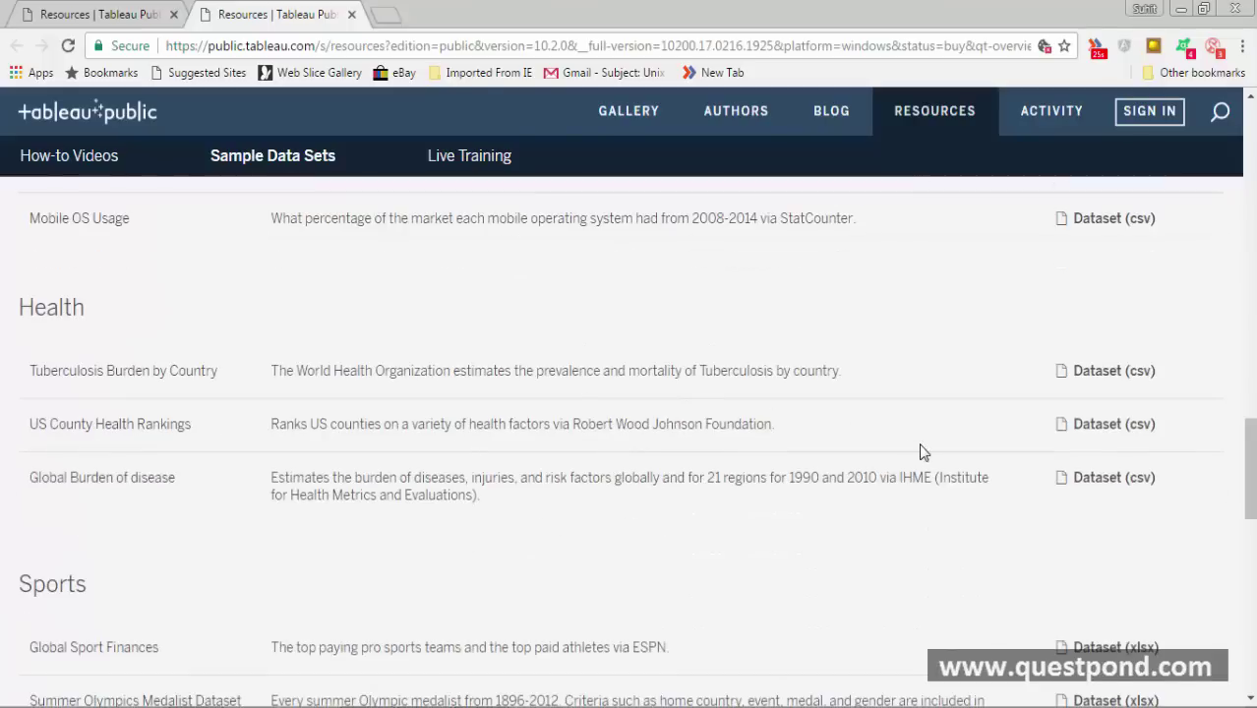
pyautogui.scroll(-3, 708, 456)
pyautogui.scroll(-1, 748, 457)
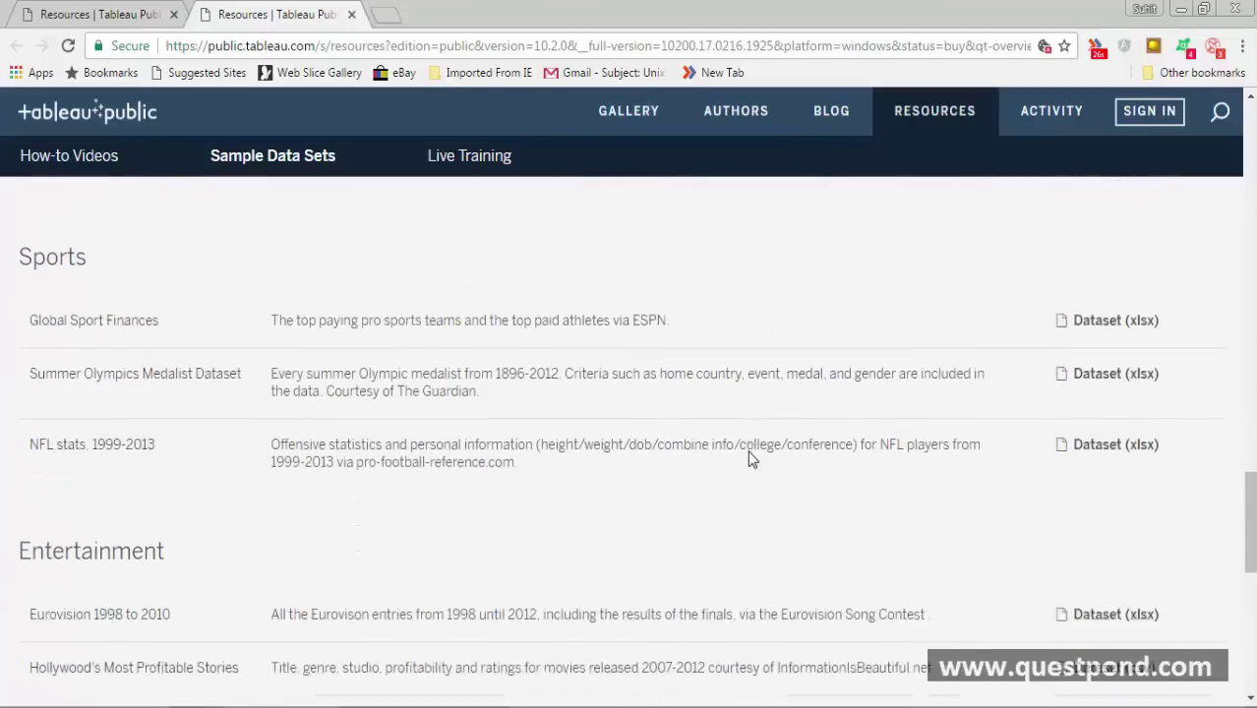
pyautogui.scroll(-3, 749, 458)
pyautogui.scroll(-2, 753, 455)
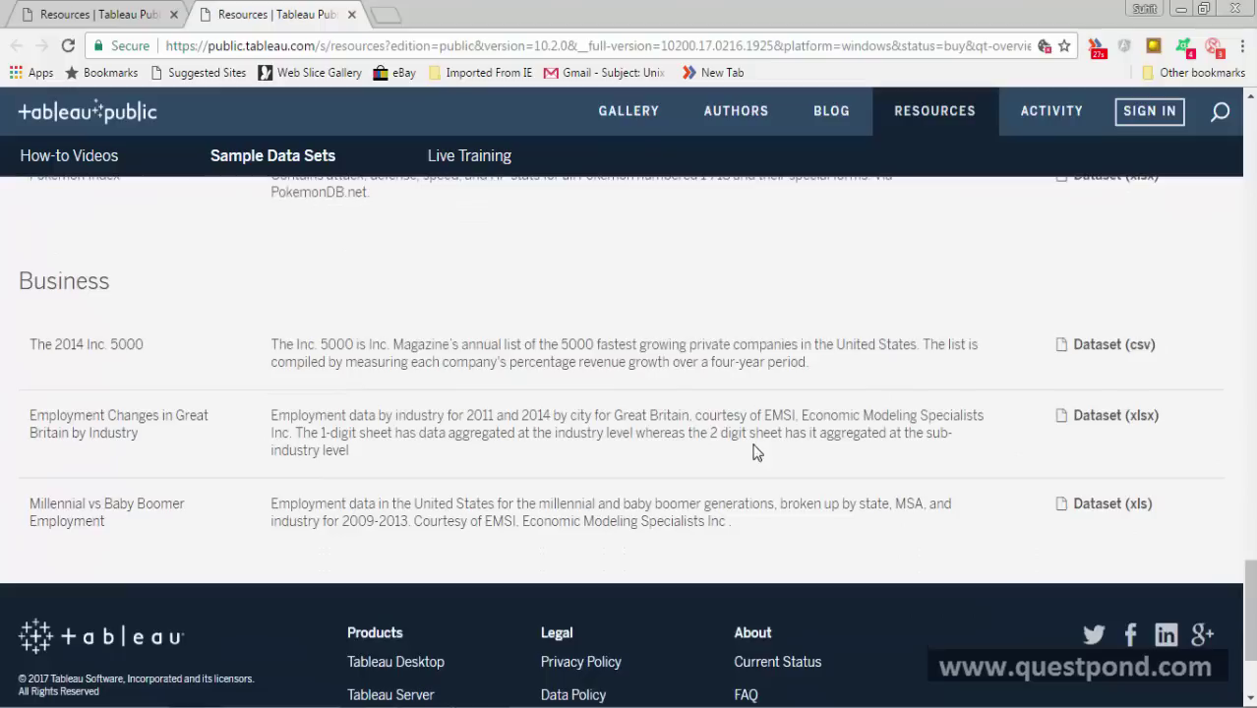
pyautogui.moveTo(1250, 610); pyautogui.dragTo(1249, 352)
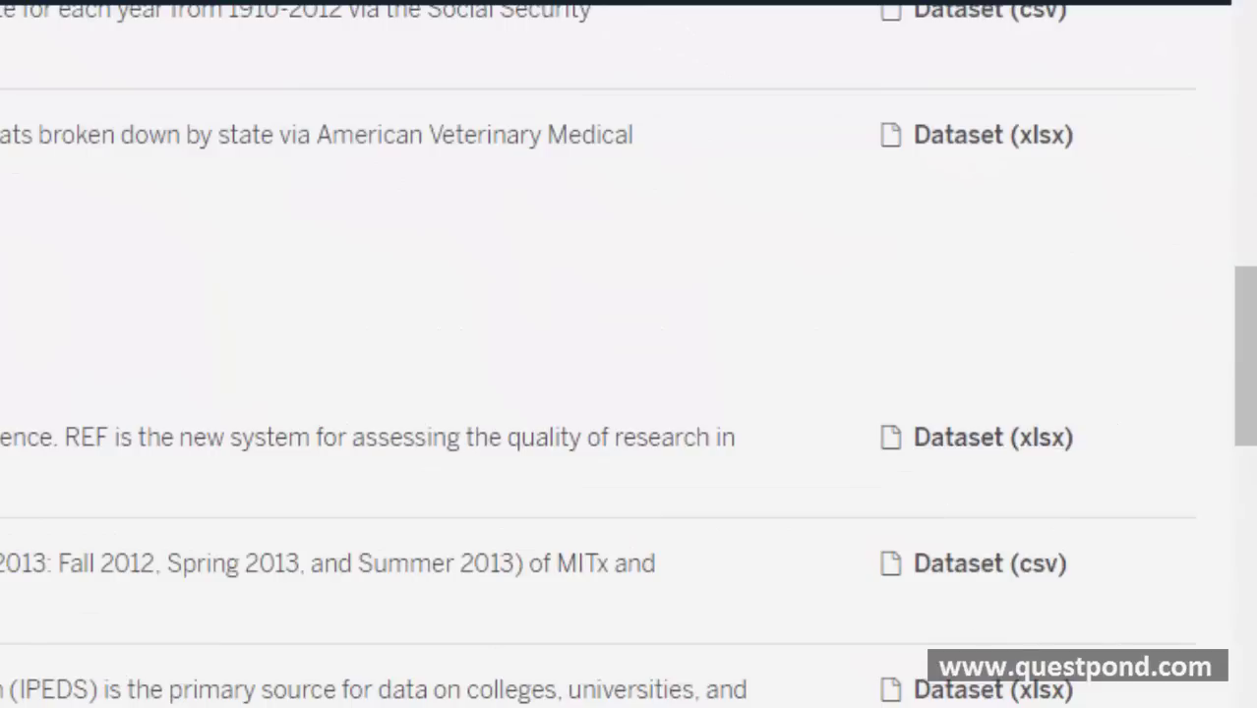
pyautogui.moveTo(1245, 388); pyautogui.dragTo(1250, 131)
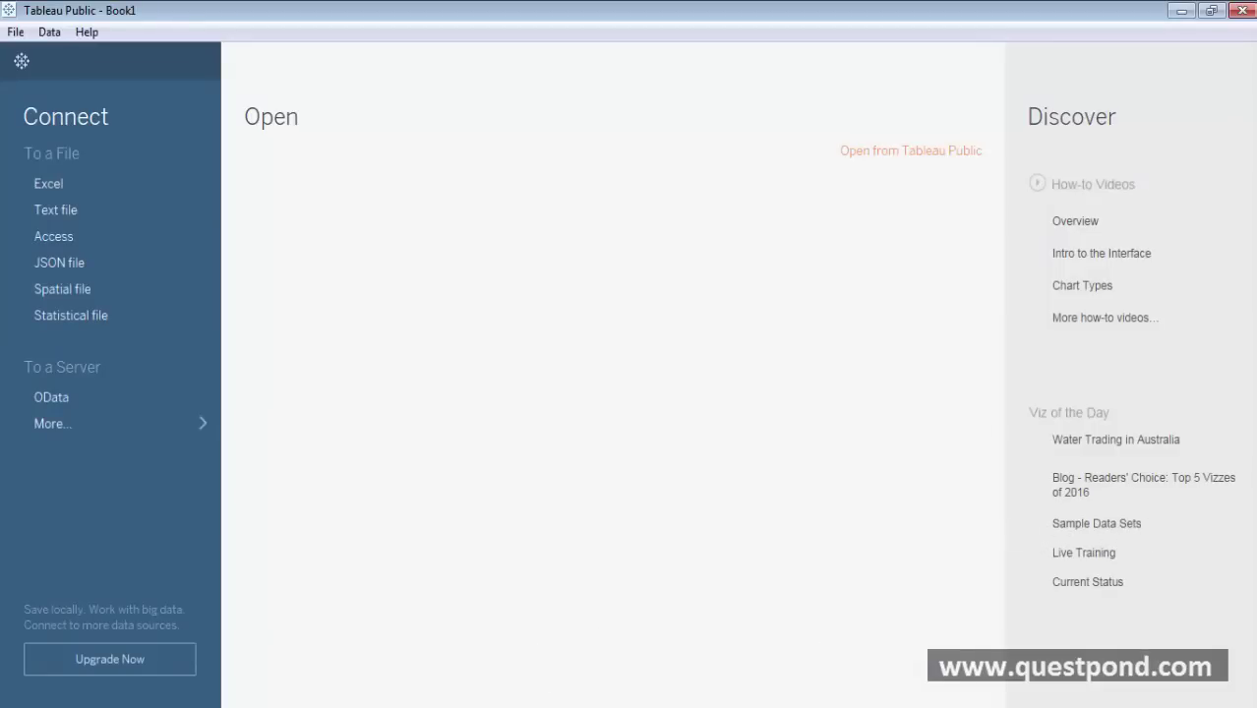
# Return to the beginning of the Sample Data Sets page in the browser and switch back to Tableau Public.
pyautogui.hotkey('alt', 'Tab')
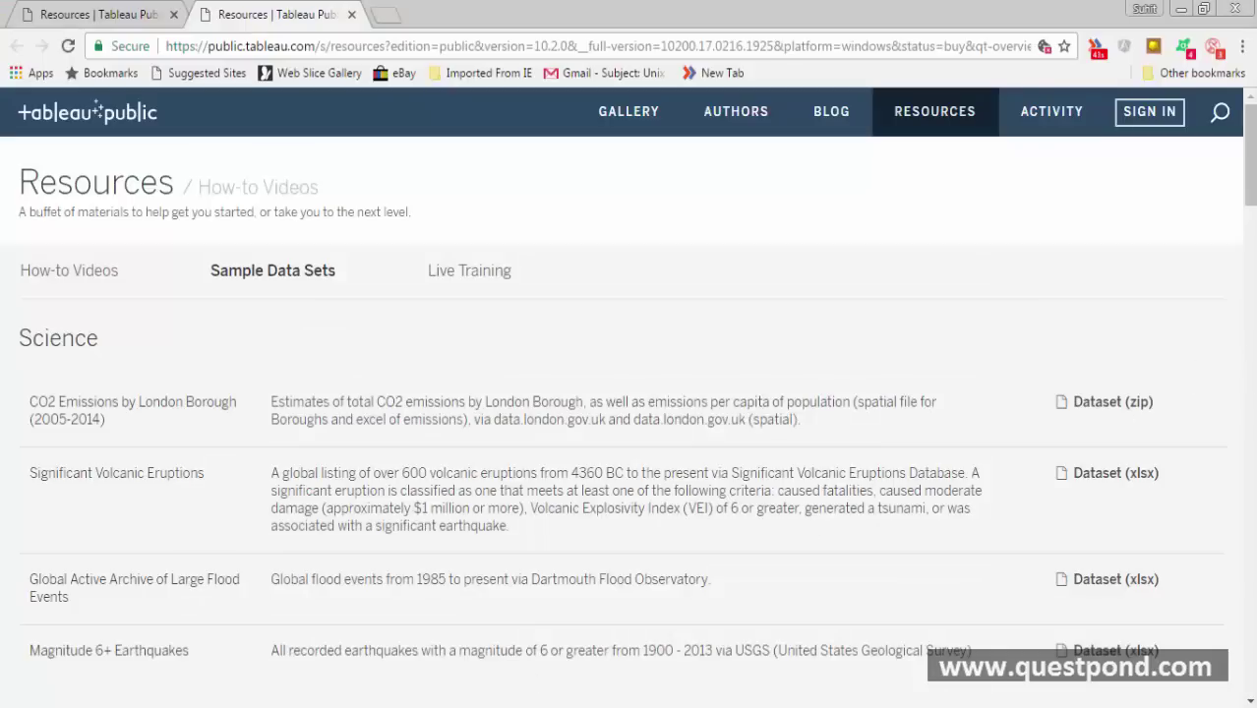
pyautogui.moveTo(1250, 194); pyautogui.dragTo(1252, 138)
pyautogui.hotkey('alt', 'Tab')
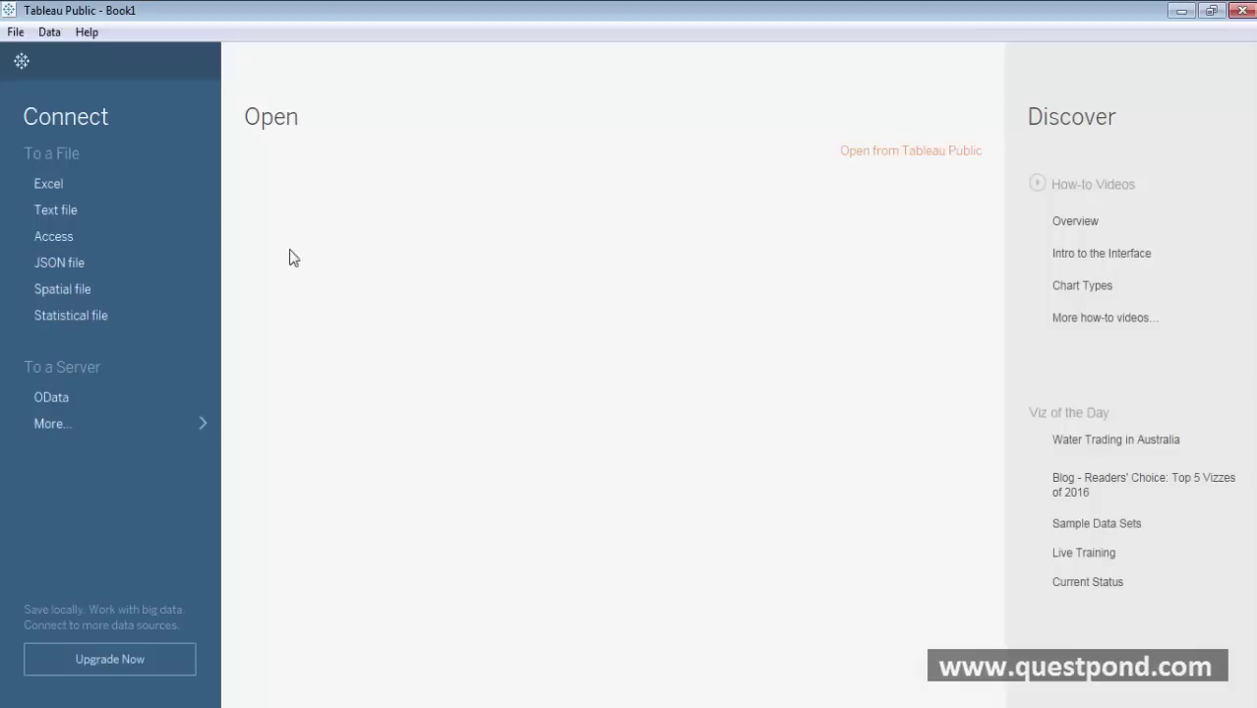
# Connect to the Sample - Superstore Excel workbook stored on the Desktop.
pyautogui.click(80, 178)
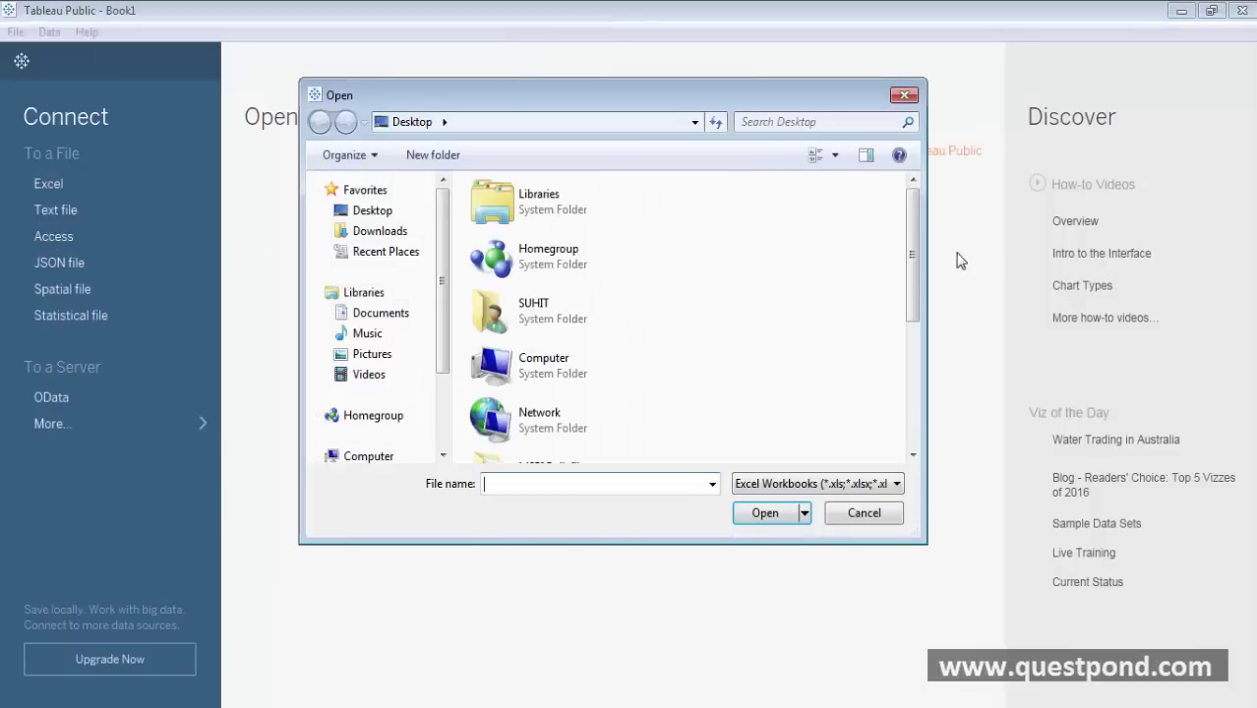
pyautogui.moveTo(913, 245); pyautogui.dragTo(917, 367)
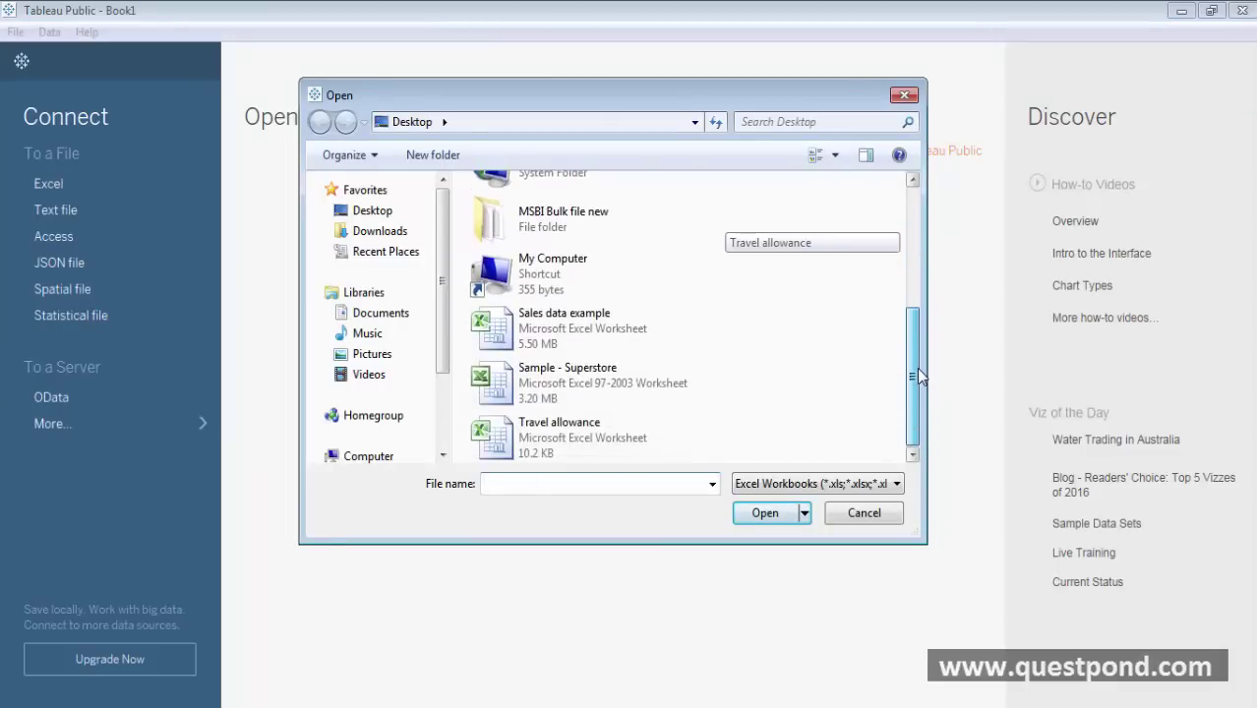
pyautogui.click(547, 383)
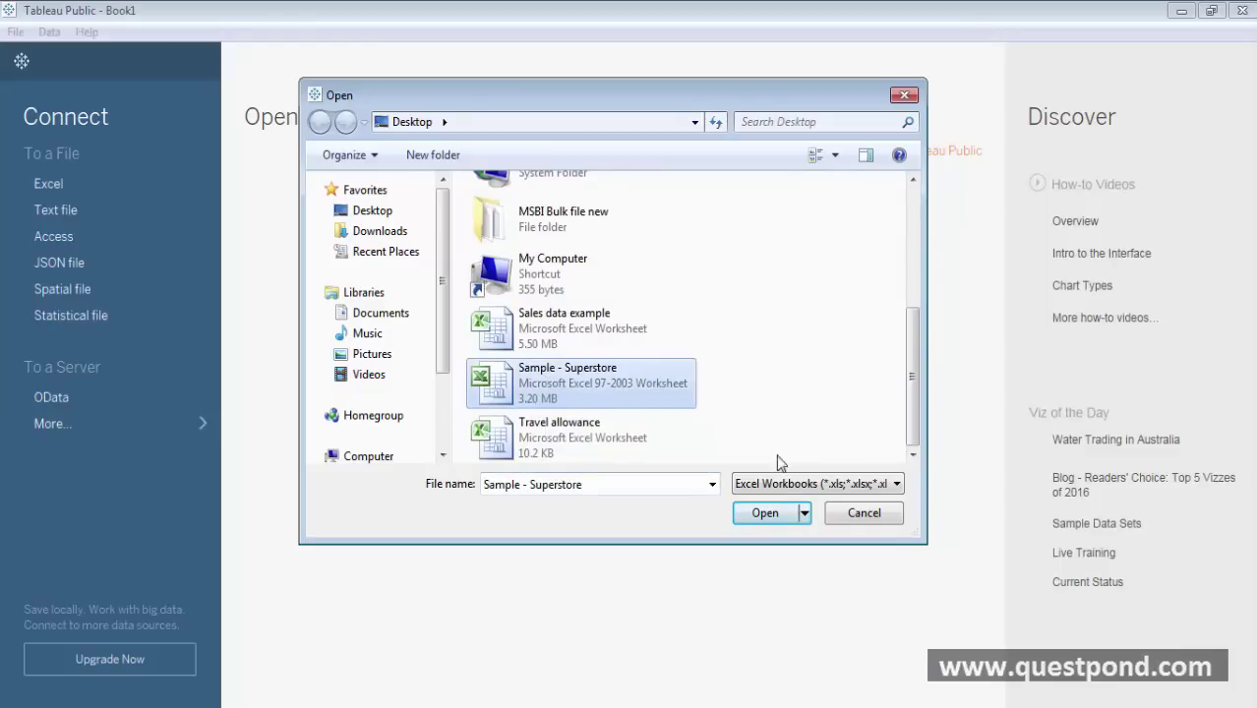
pyautogui.click(765, 513)
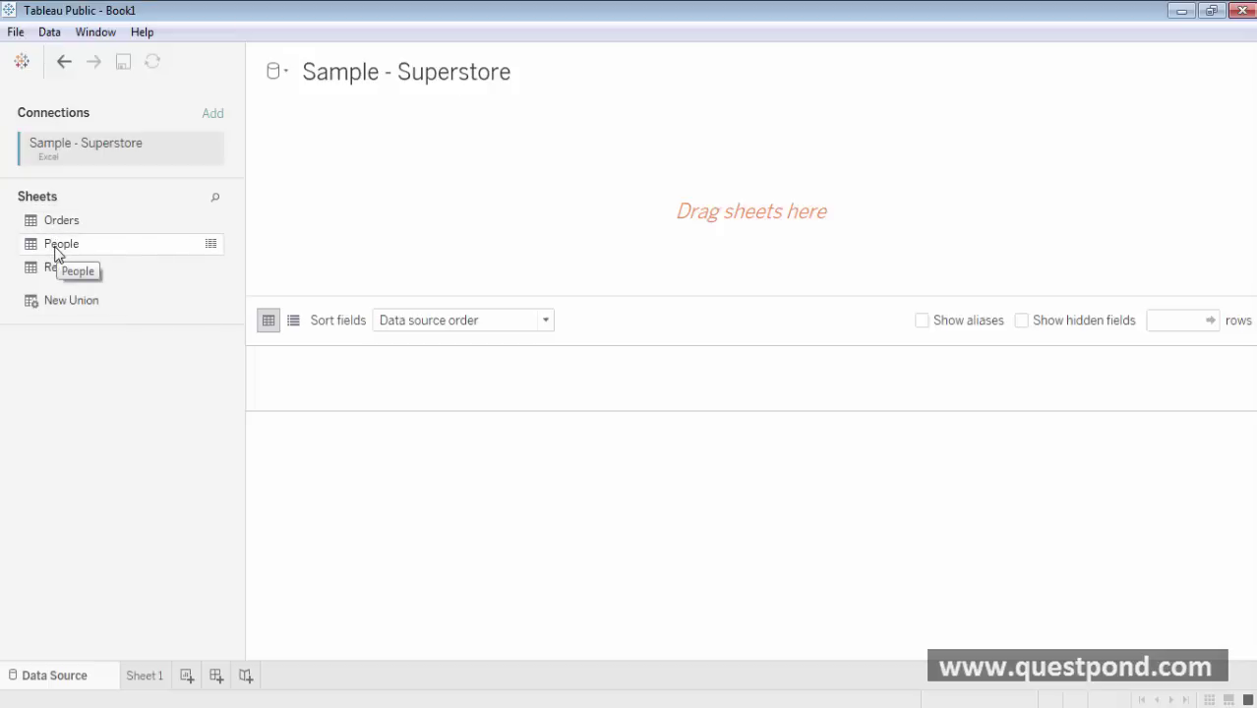
# Place the People sheet on the data source canvas to preview its data, and remove it.
pyautogui.moveTo(54, 254); pyautogui.dragTo(519, 217)
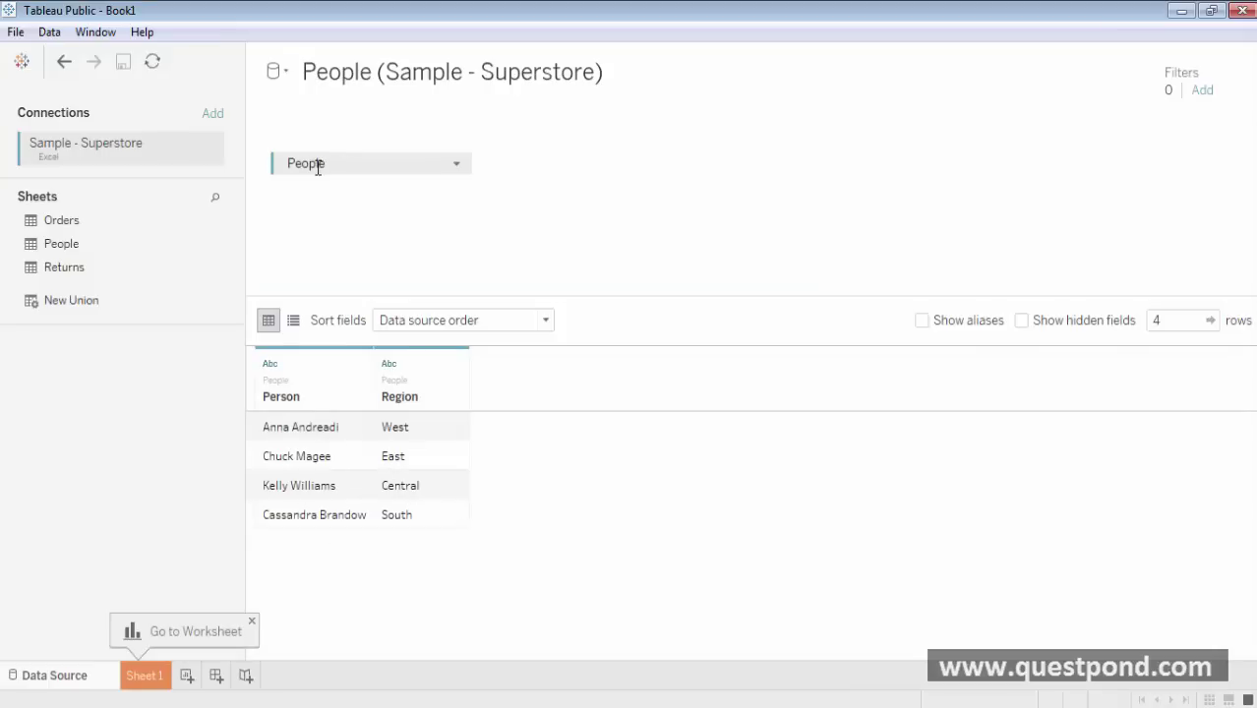
pyautogui.click(456, 167)
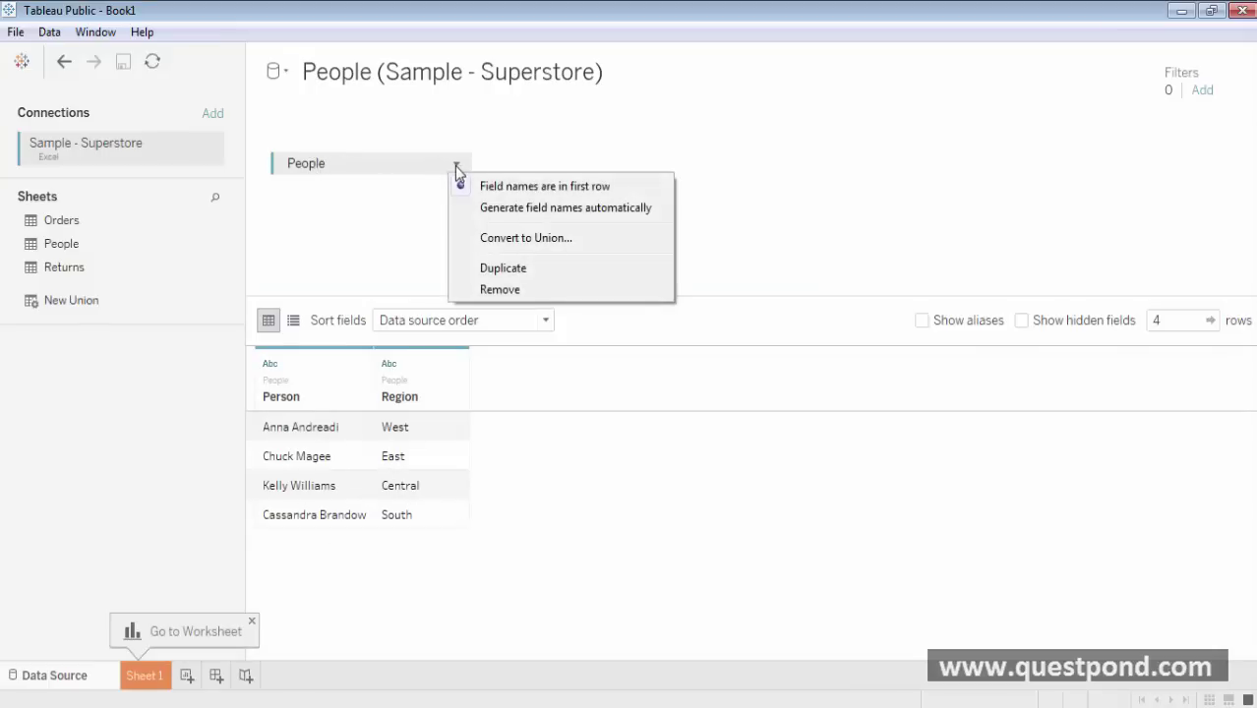
pyautogui.click(484, 291)
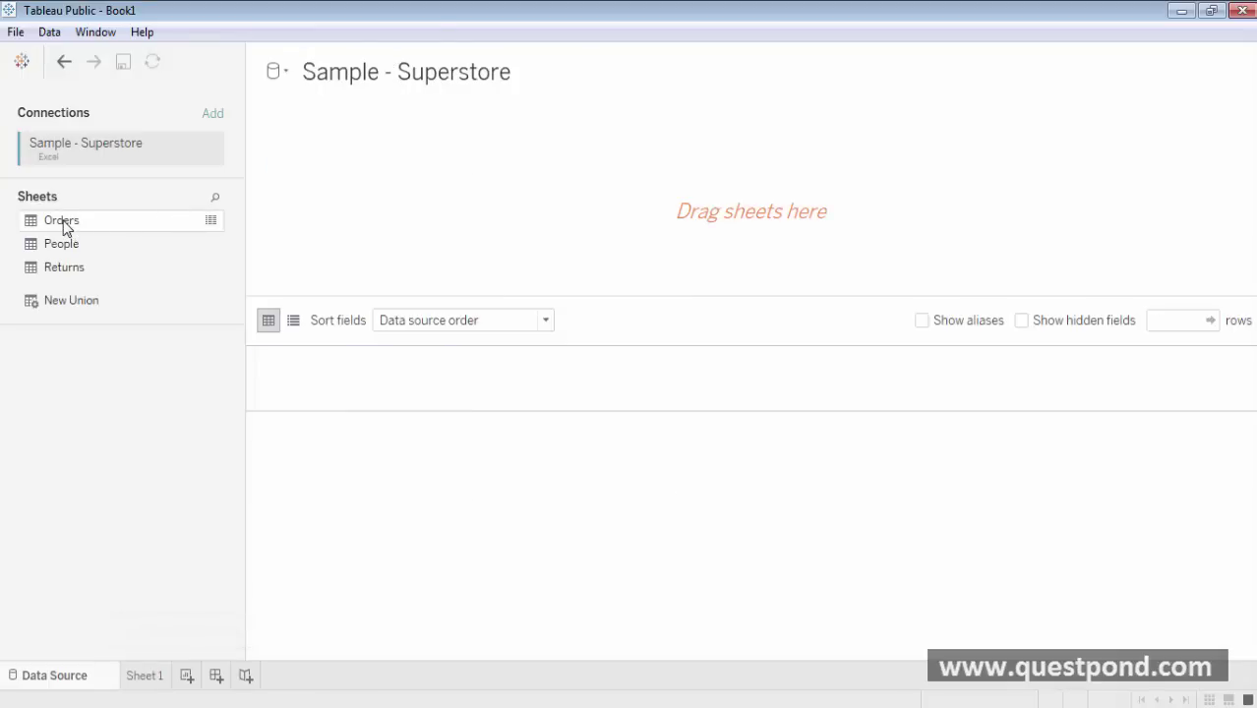
# Place the Orders sheet on the canvas, look through its rows, and remove it.
pyautogui.moveTo(65, 228); pyautogui.dragTo(384, 193)
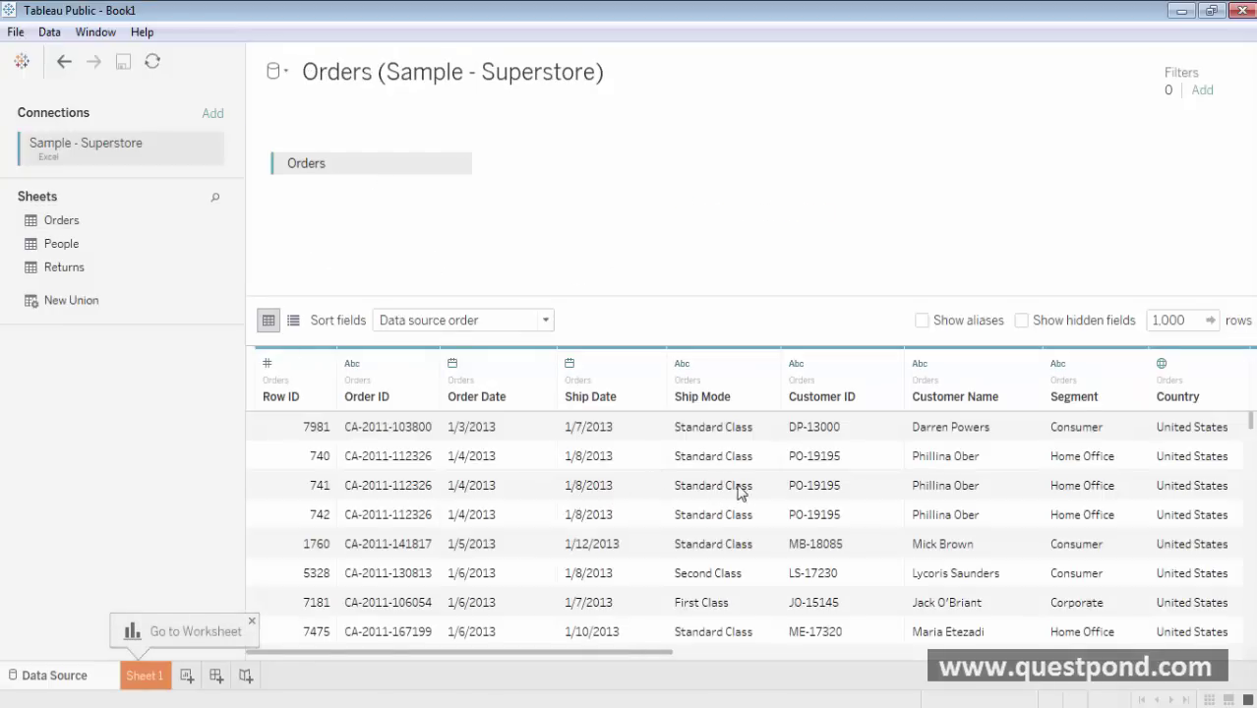
pyautogui.scroll(-15, 740, 492)
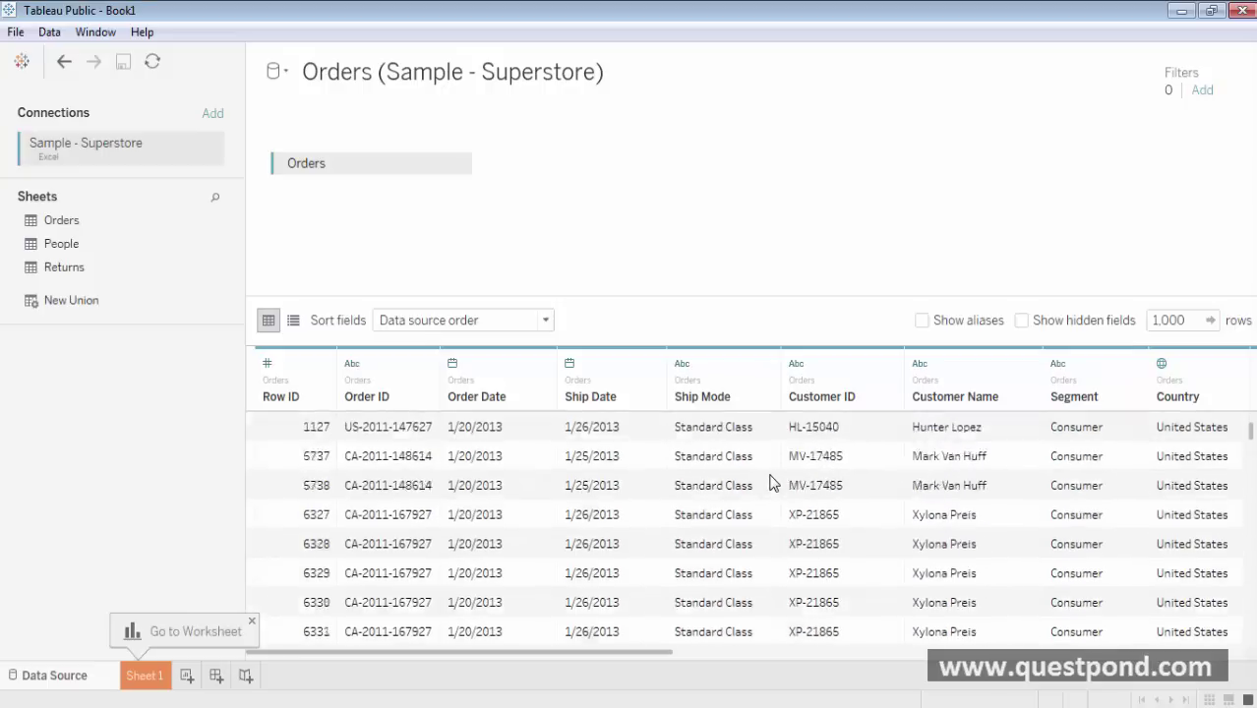
pyautogui.scroll(15, 771, 482)
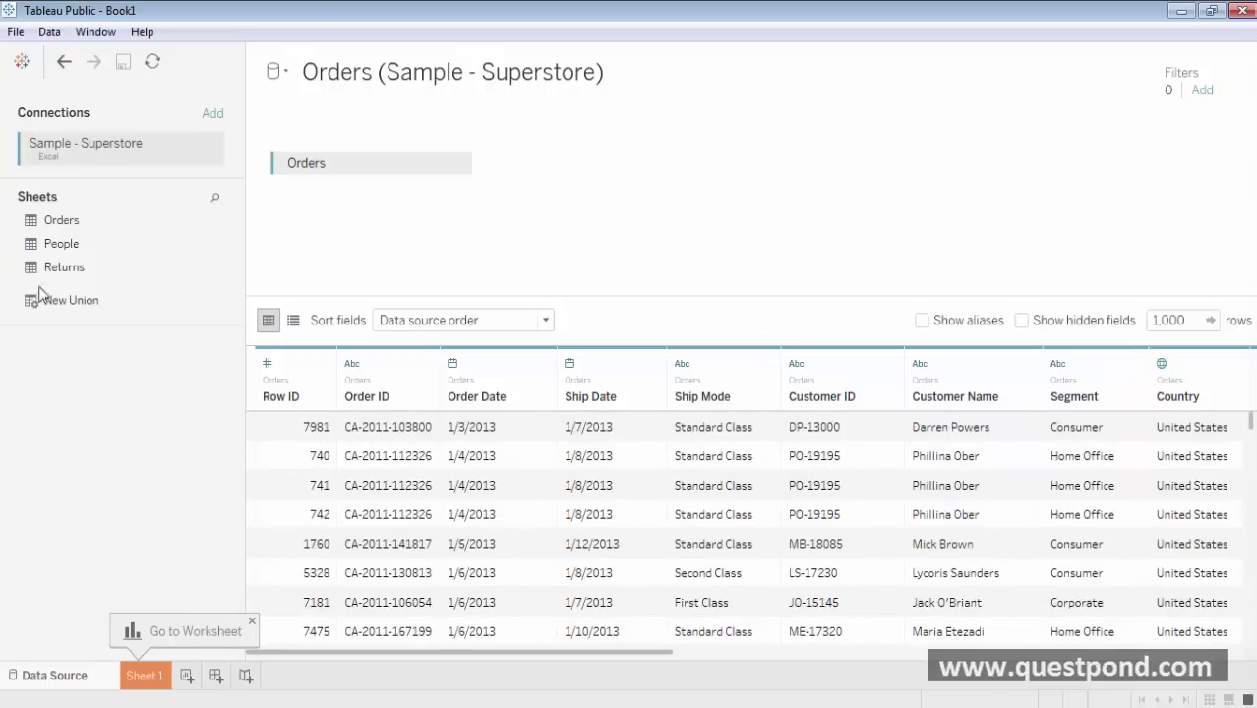
pyautogui.click(458, 165)
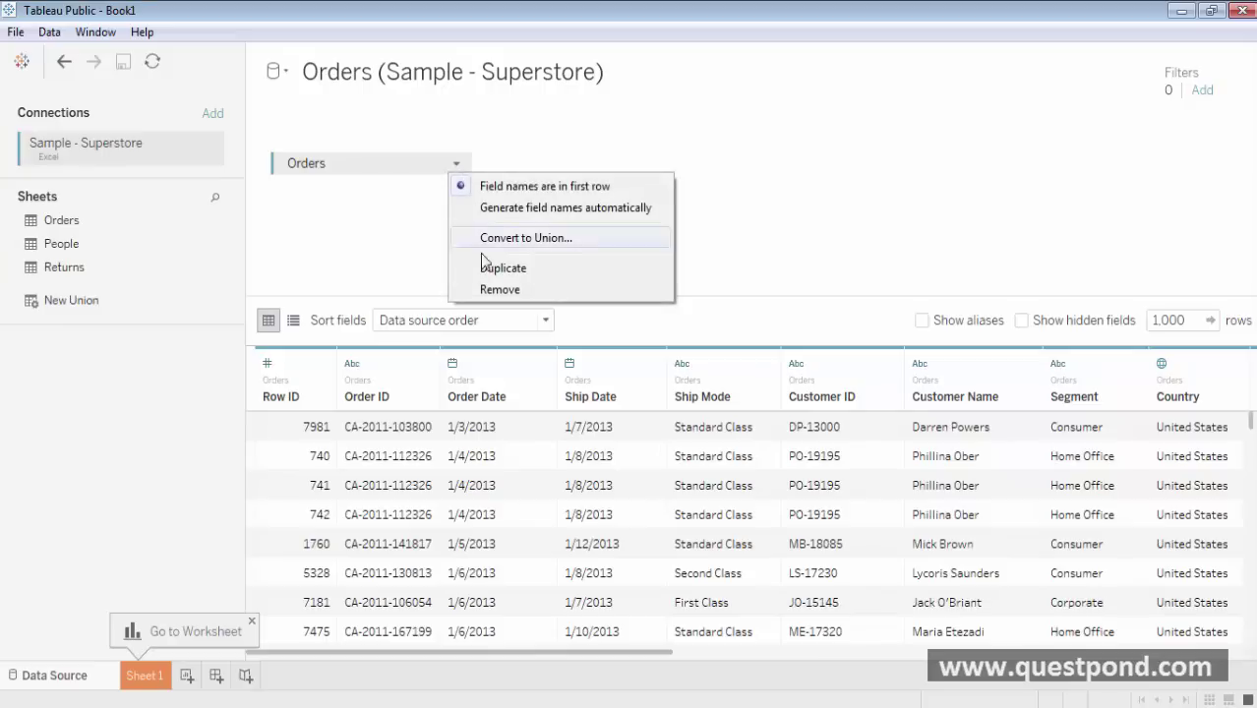
pyautogui.click(495, 286)
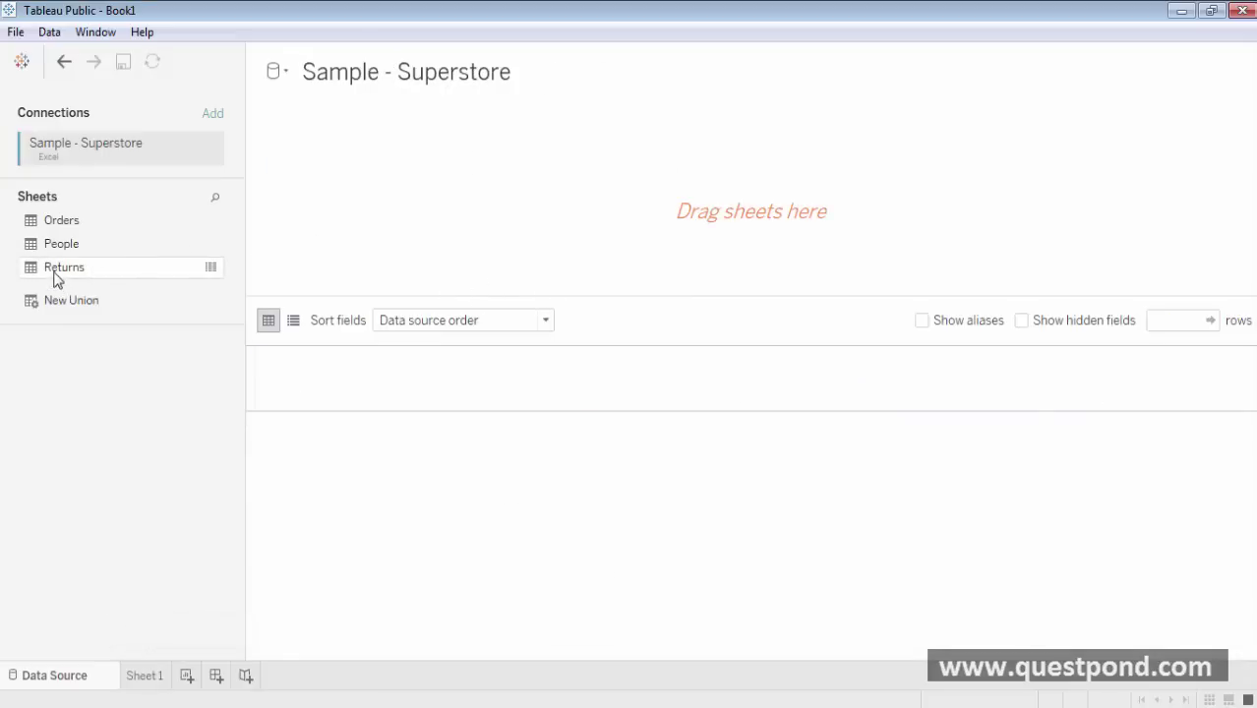
# Place the Returns sheet on the canvas, look through its returned order rows, and remove it.
pyautogui.moveTo(54, 274); pyautogui.dragTo(418, 178)
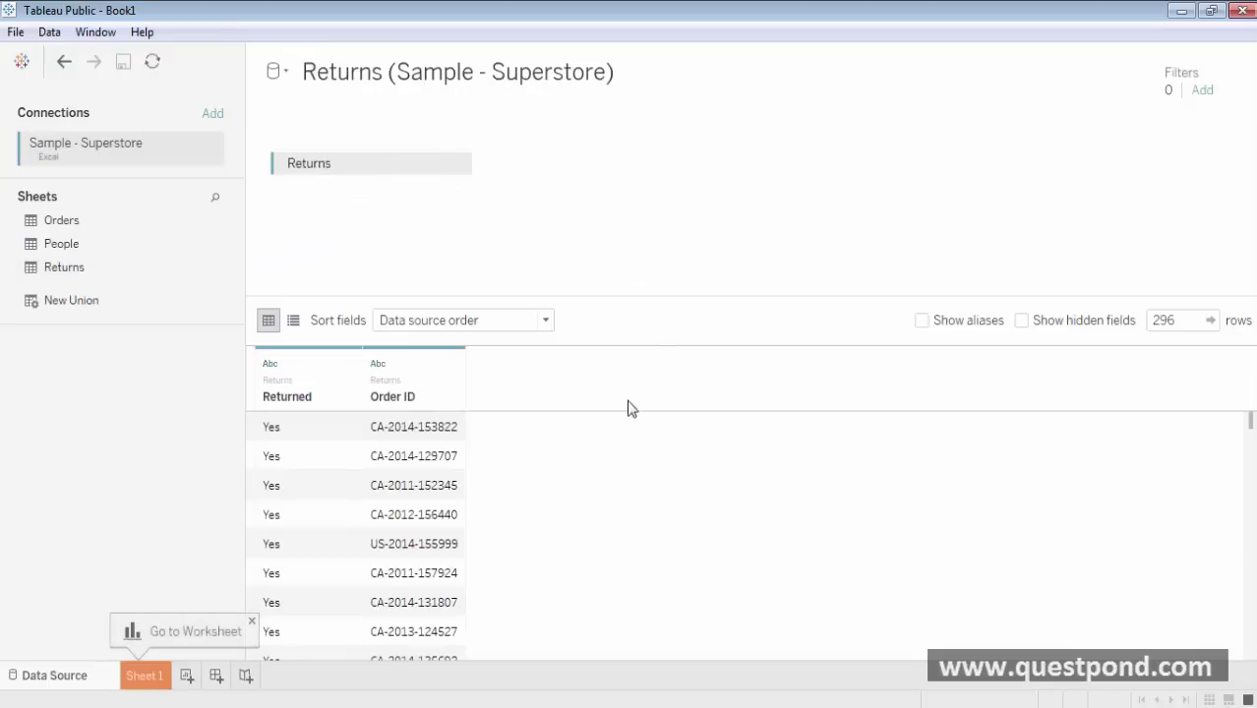
pyautogui.scroll(-5, 621, 432)
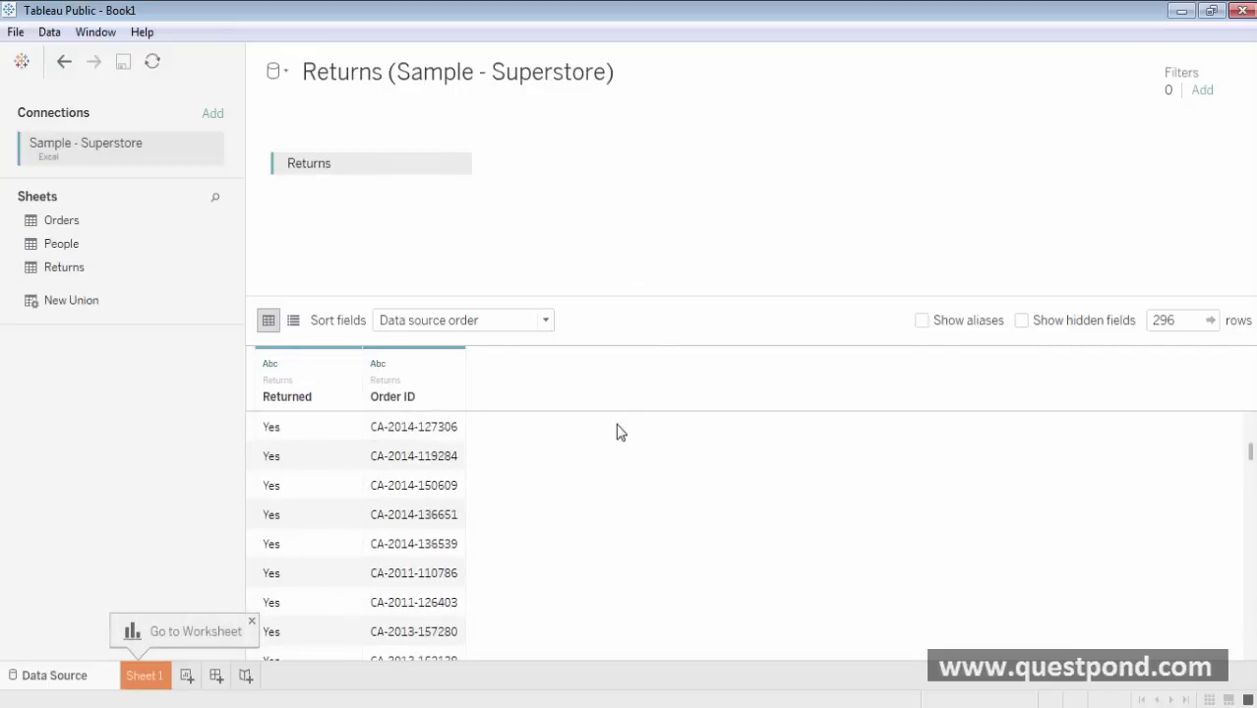
pyautogui.scroll(-5, 621, 433)
pyautogui.scroll(-3, 617, 428)
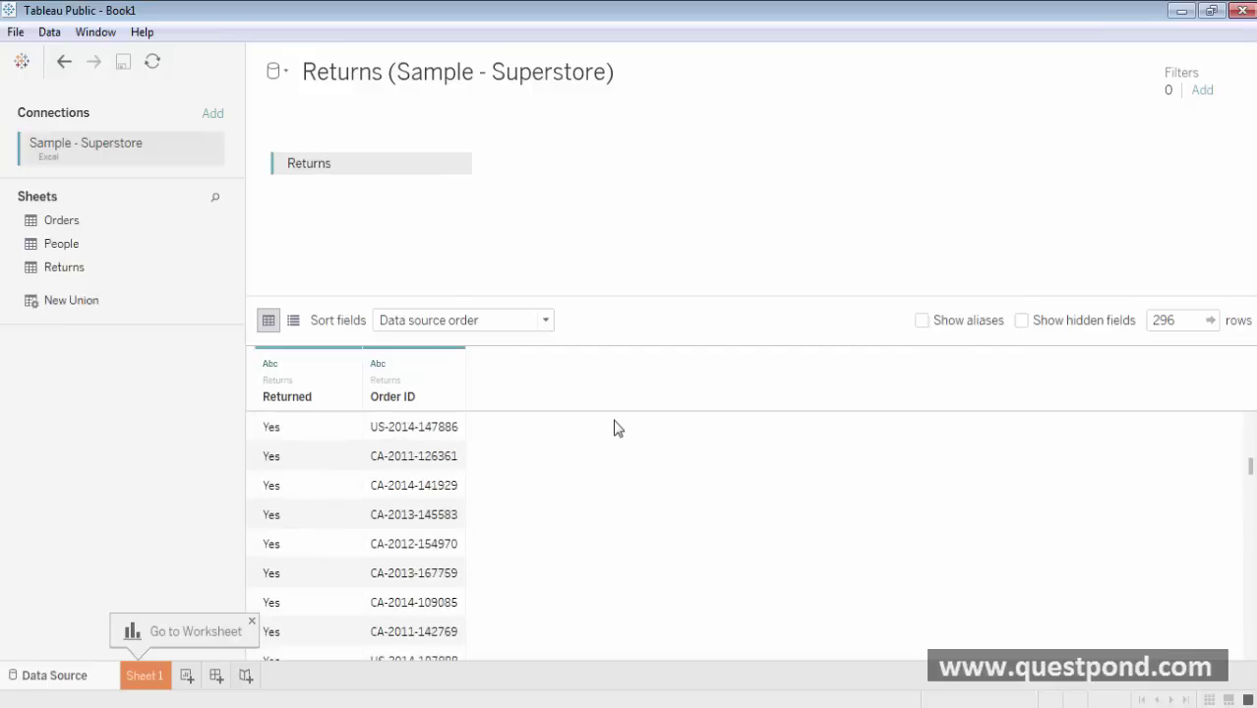
pyautogui.scroll(10, 616, 428)
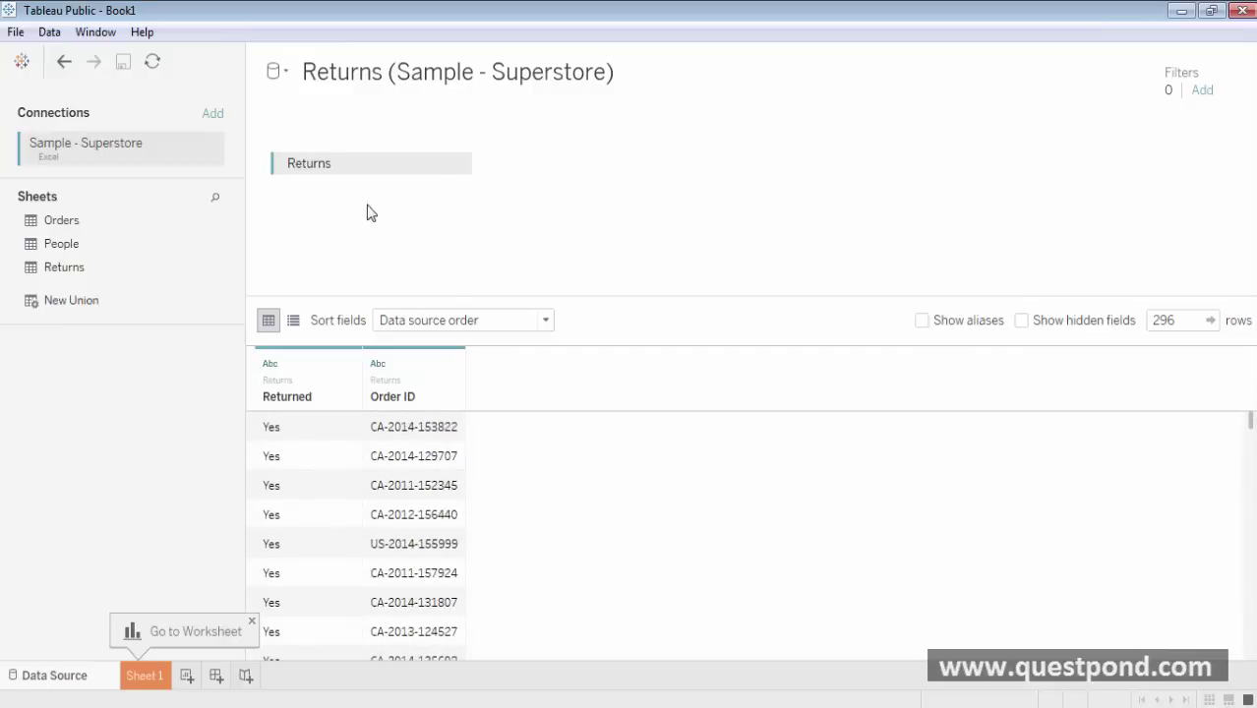
pyautogui.click(457, 165)
pyautogui.click(499, 290)
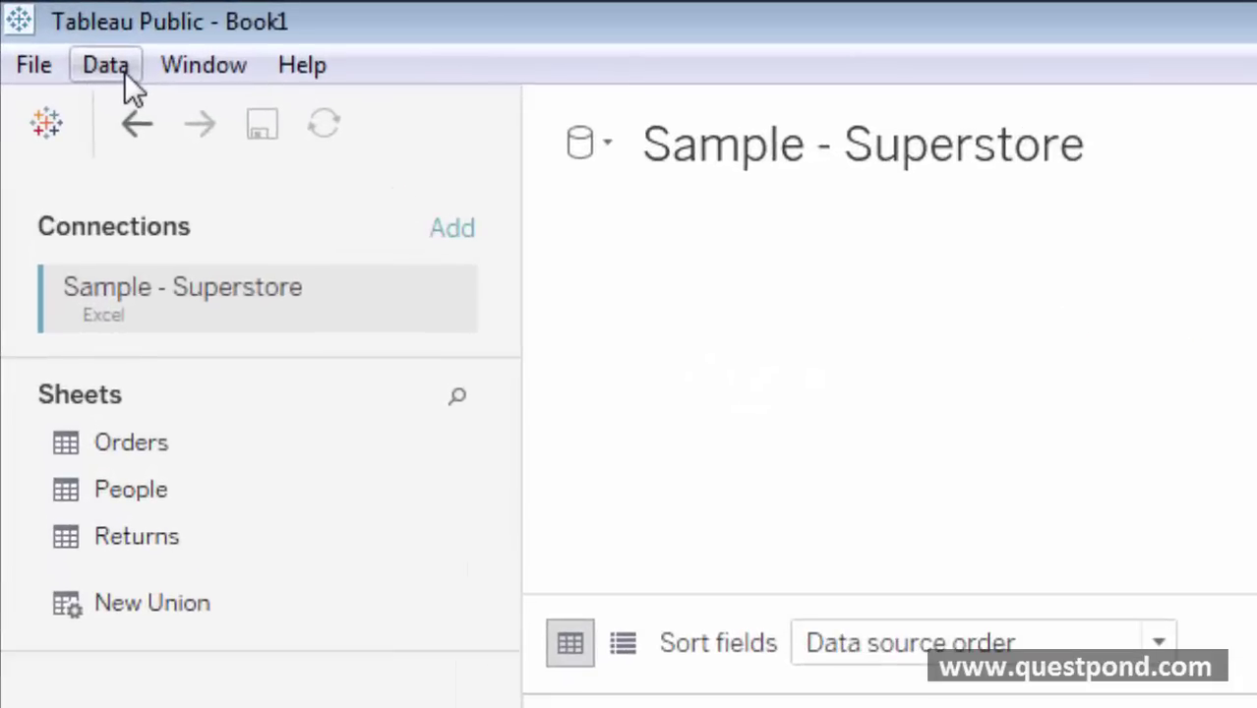
# Look at the connection options for a new data source, and switch to the start page and back to the data source.
pyautogui.click(124, 71)
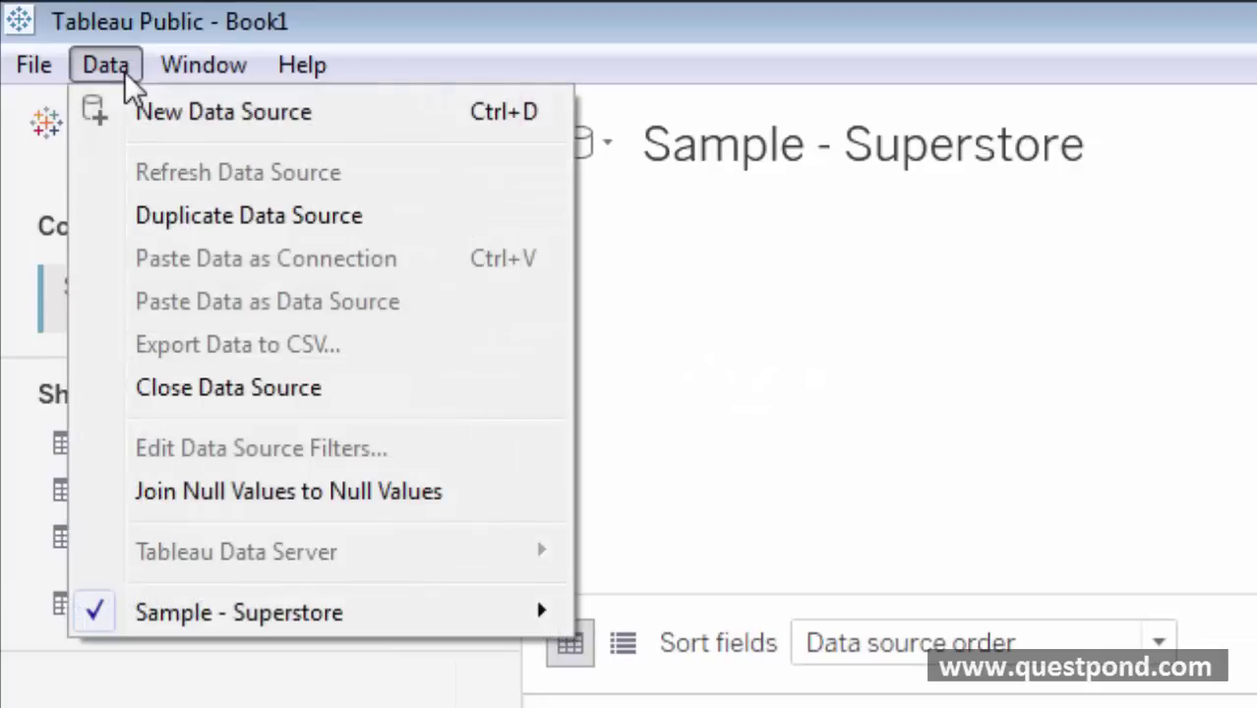
pyautogui.click(183, 120)
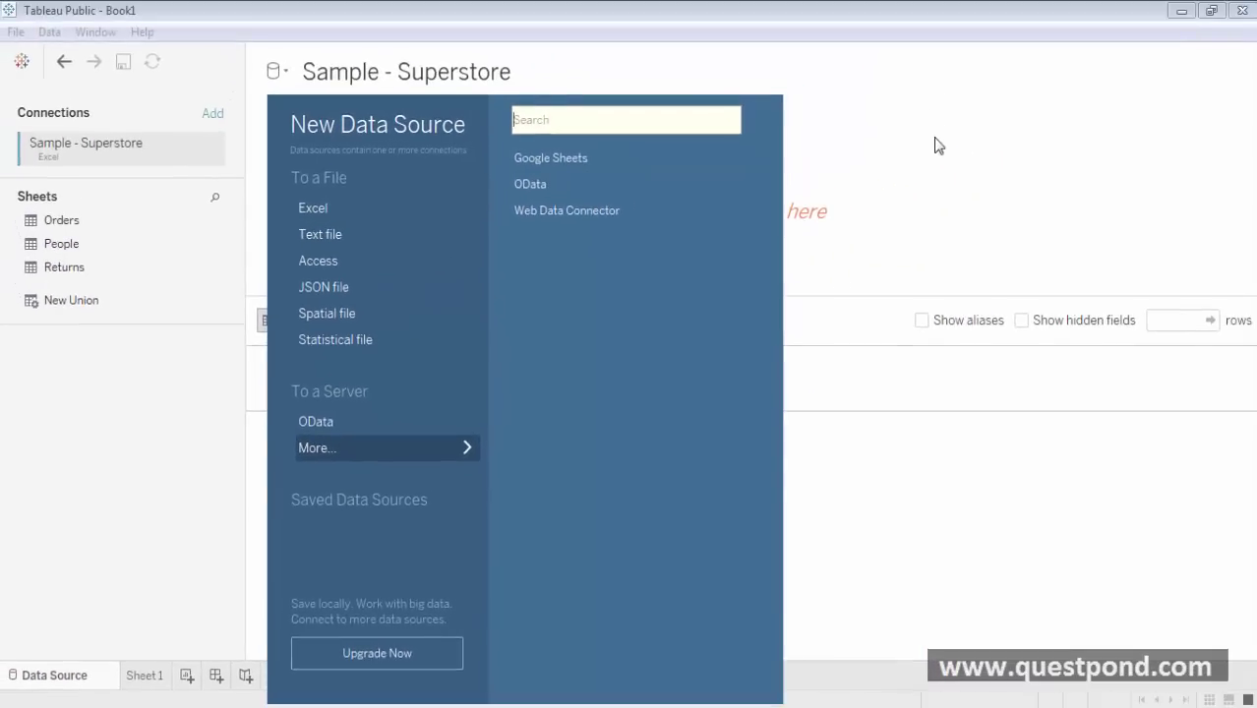
pyautogui.click(937, 144)
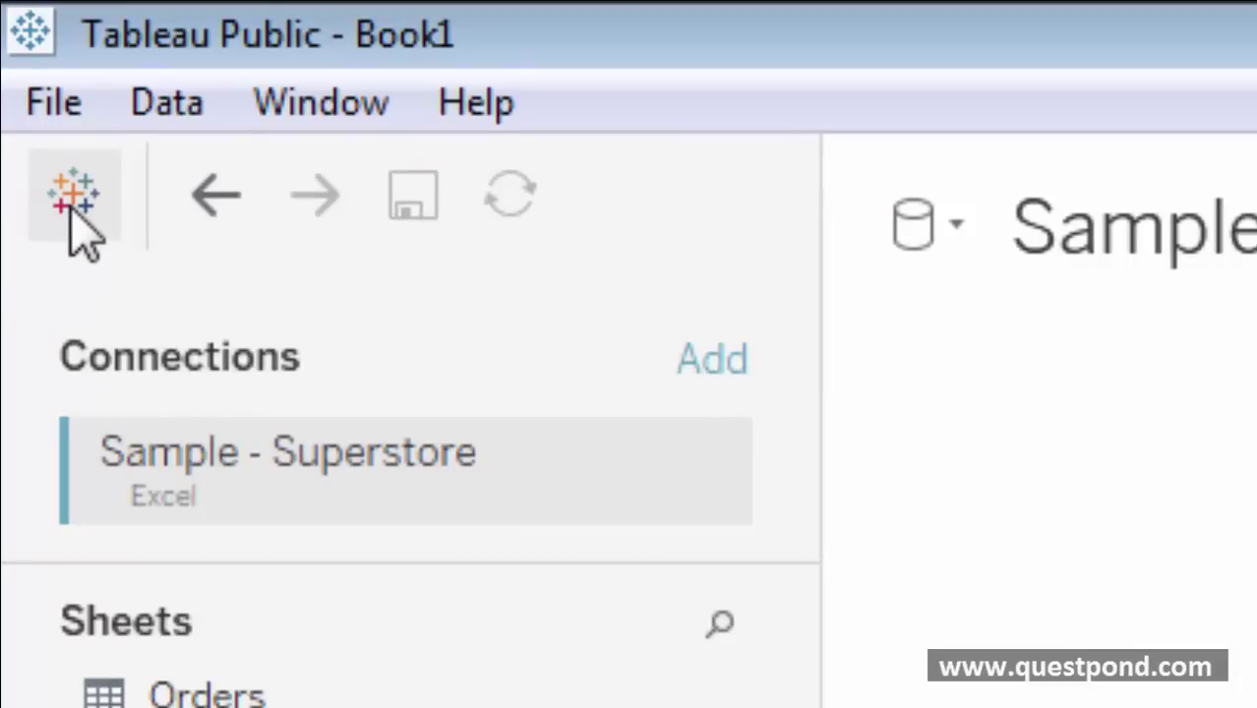
pyautogui.click(72, 210)
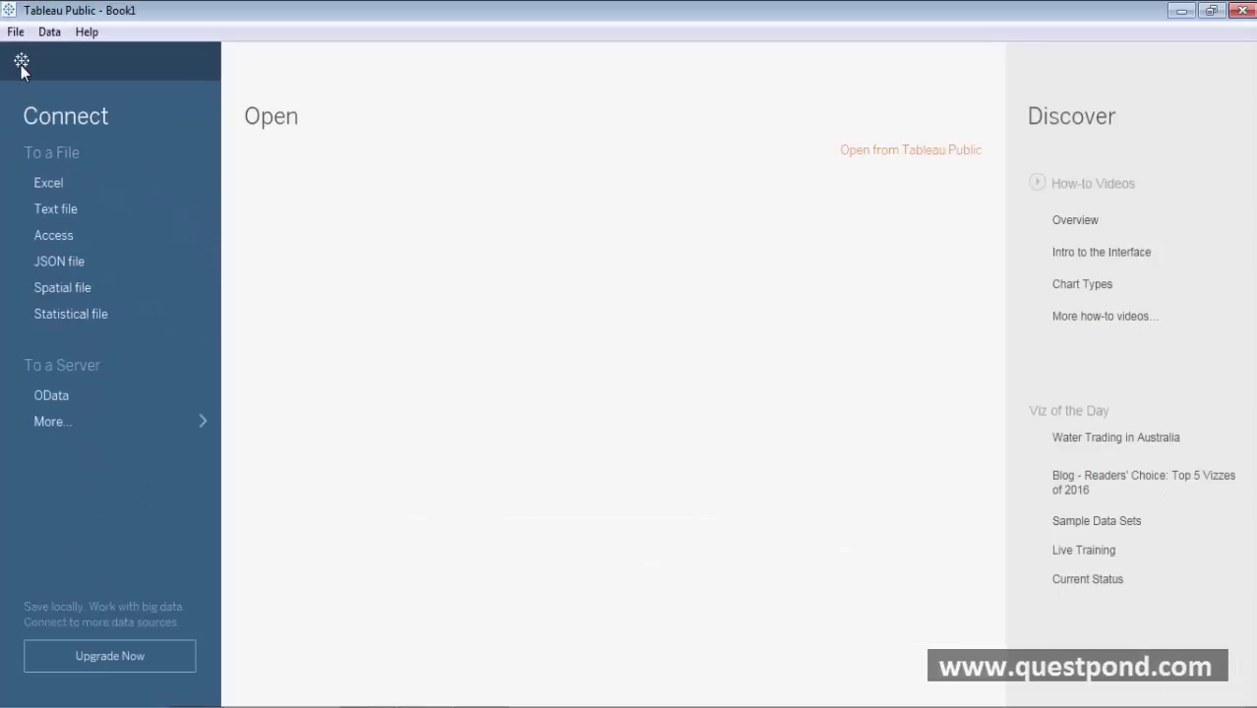
pyautogui.click(22, 64)
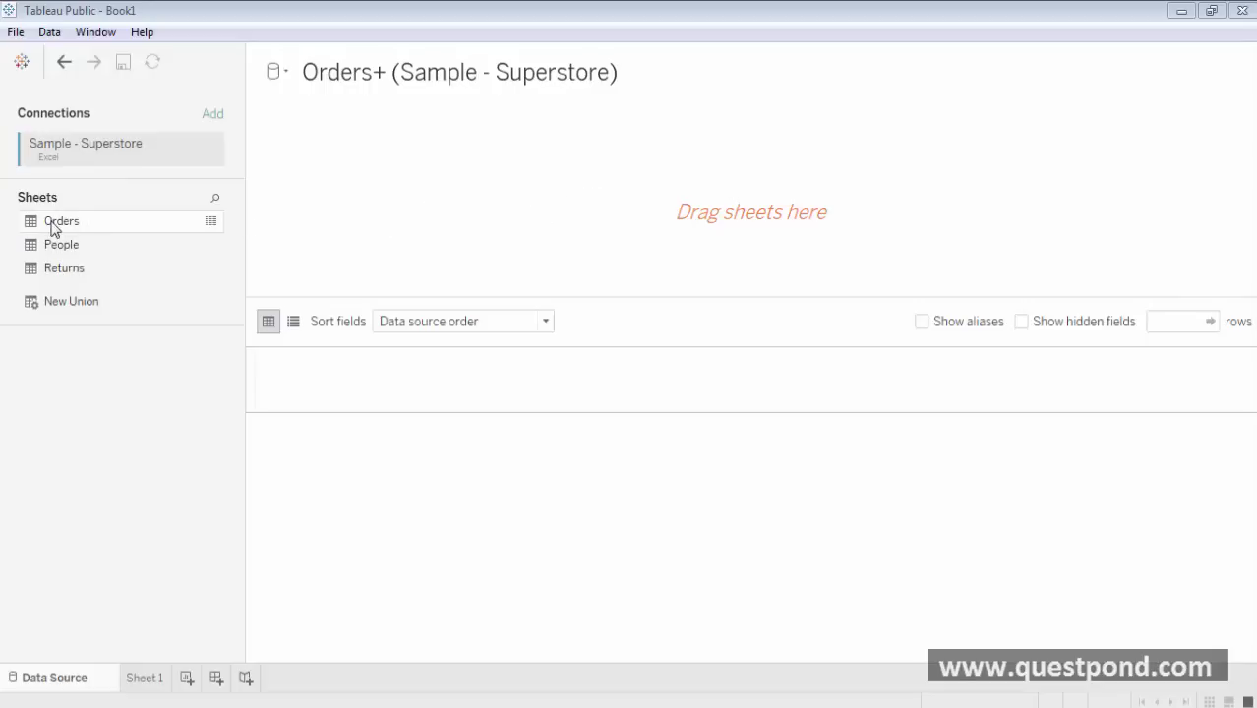
# Place the Orders sheet on the canvas and join the People and Returns sheets to it with the default inner joins.
pyautogui.moveTo(53, 230); pyautogui.dragTo(412, 177)
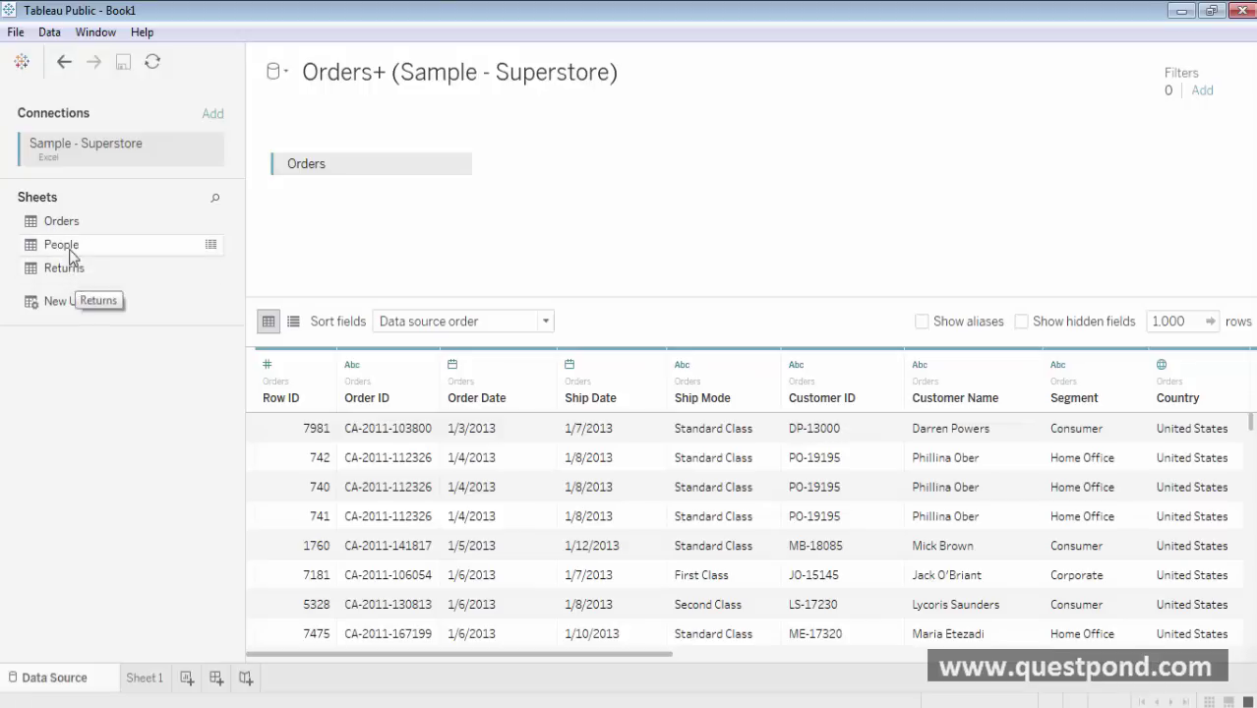
pyautogui.moveTo(73, 248); pyautogui.dragTo(566, 190)
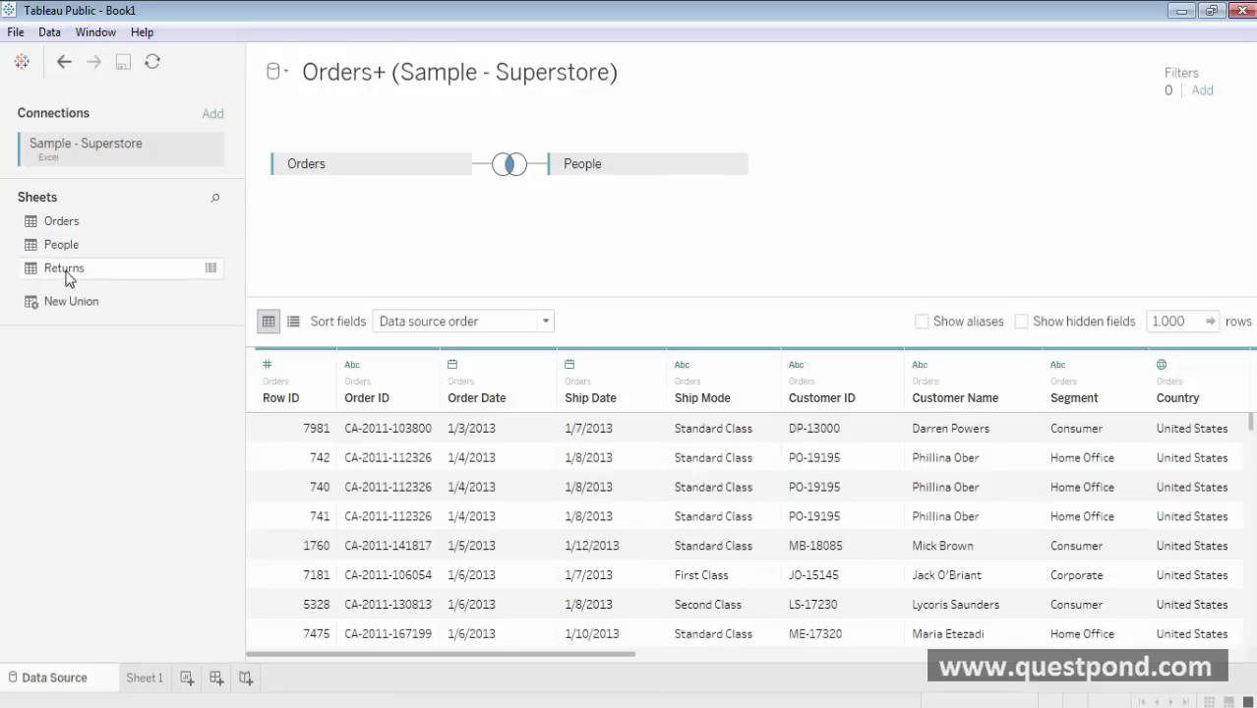
pyautogui.moveTo(67, 278); pyautogui.dragTo(562, 244)
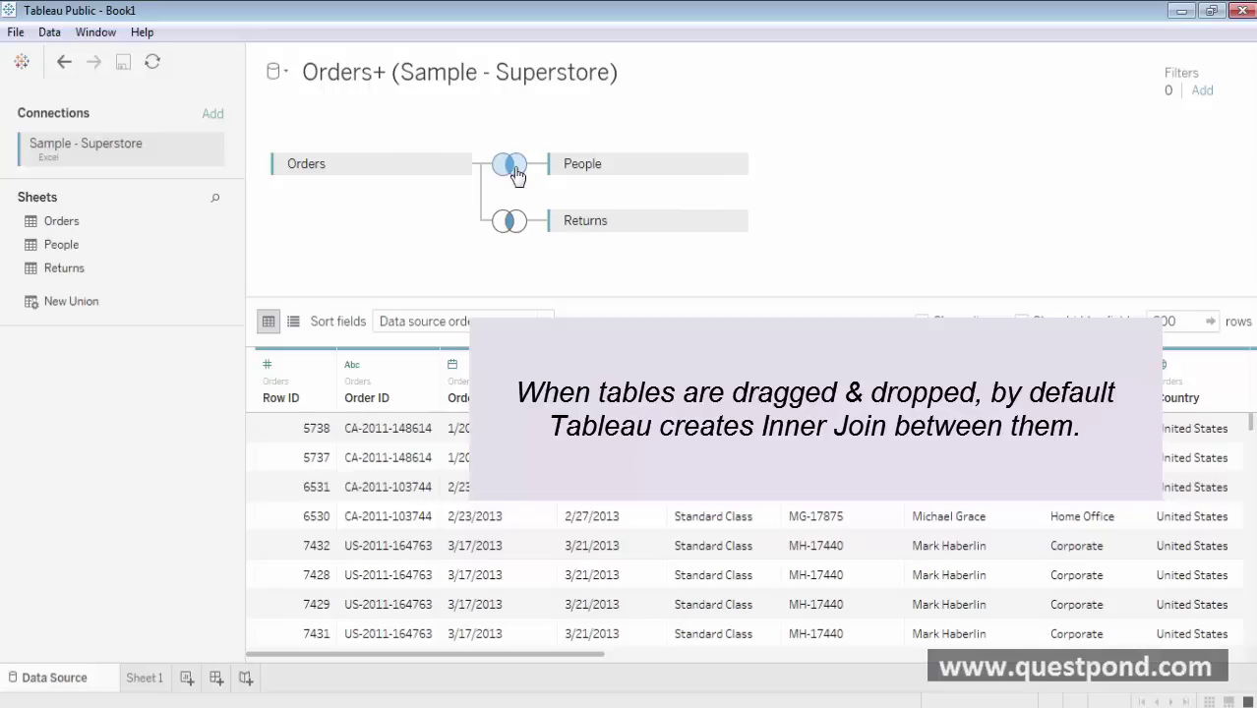
pyautogui.moveTo(517, 174)
pyautogui.moveTo(510, 229)
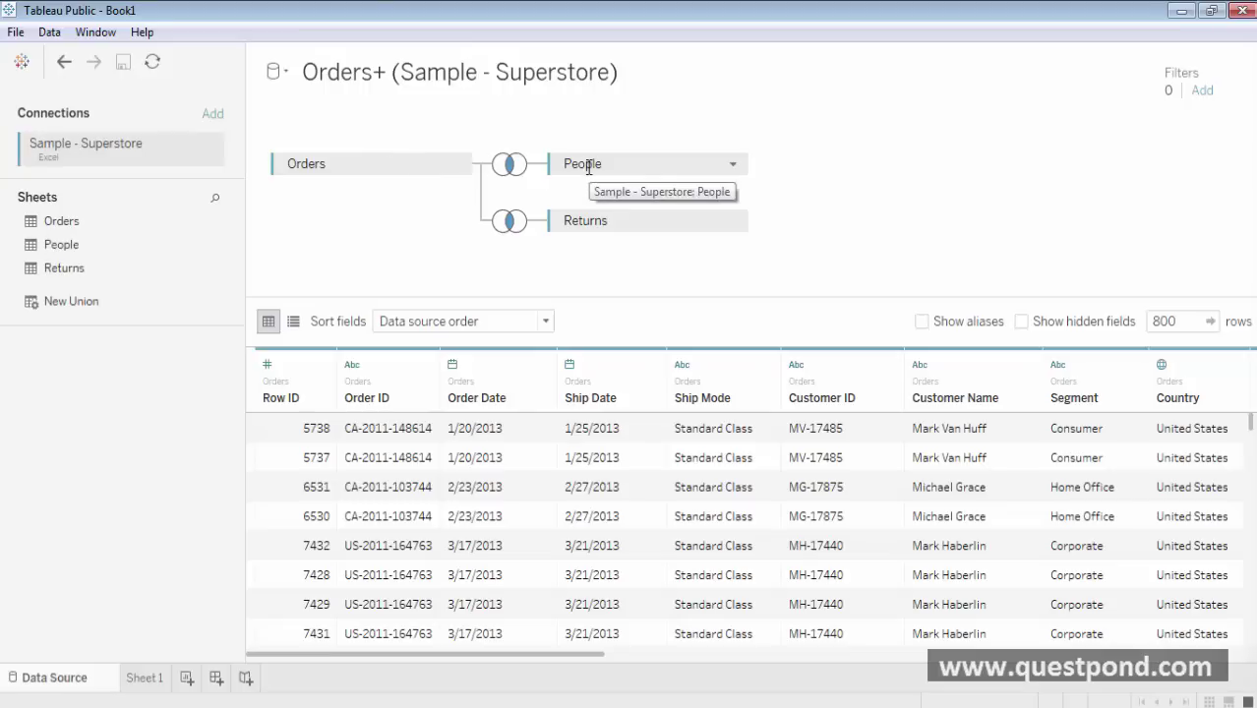
# Set the join between Orders and People to Full Outer and examine the fields offered on both sides of its Region clause.
pyautogui.click(509, 167)
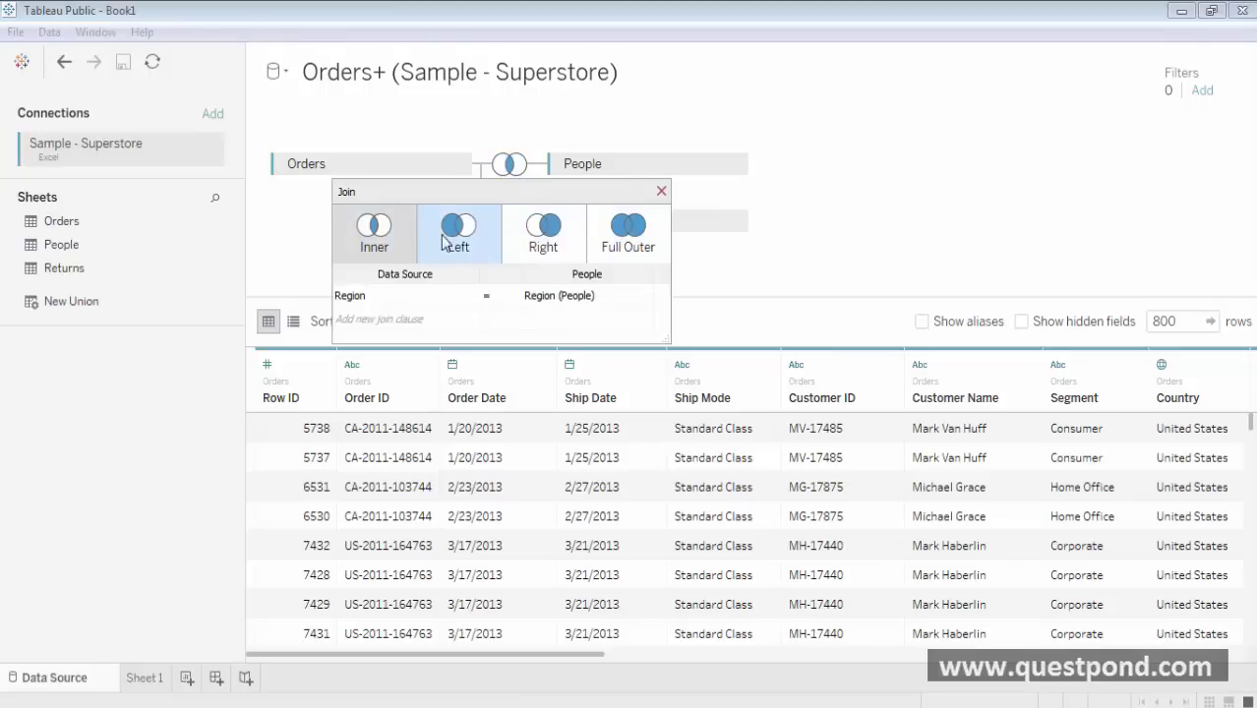
pyautogui.click(631, 248)
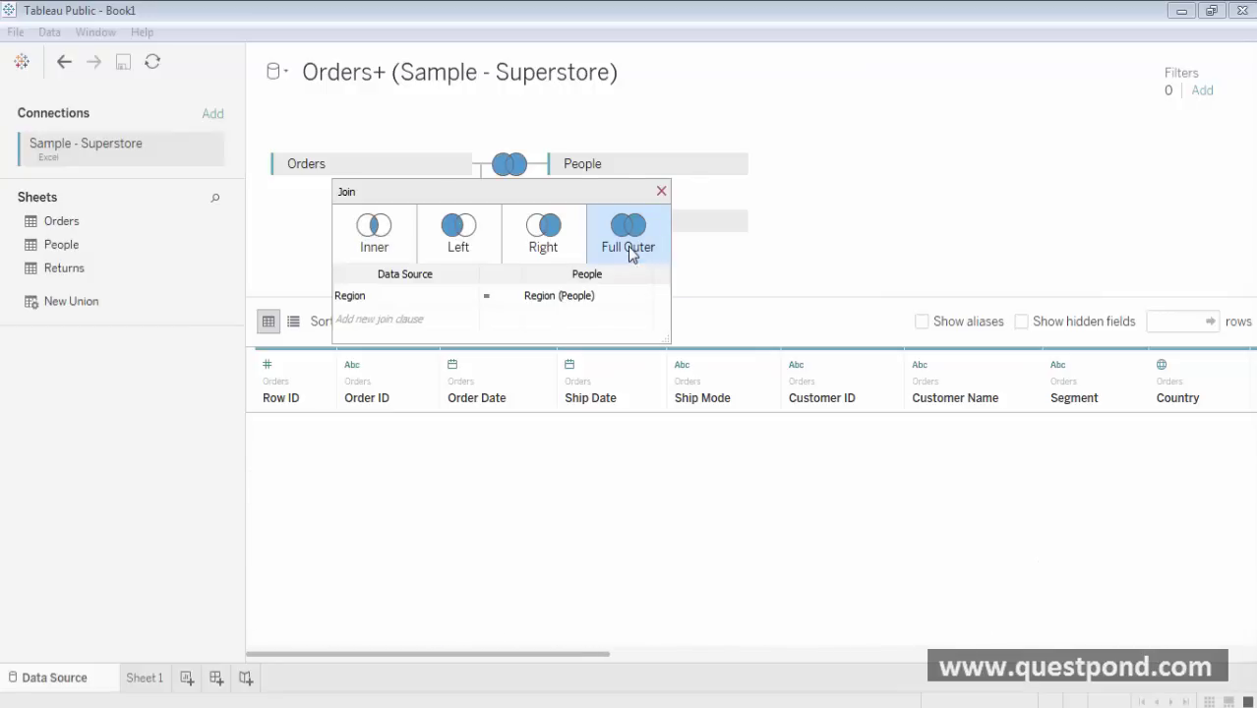
pyautogui.moveTo(467, 301)
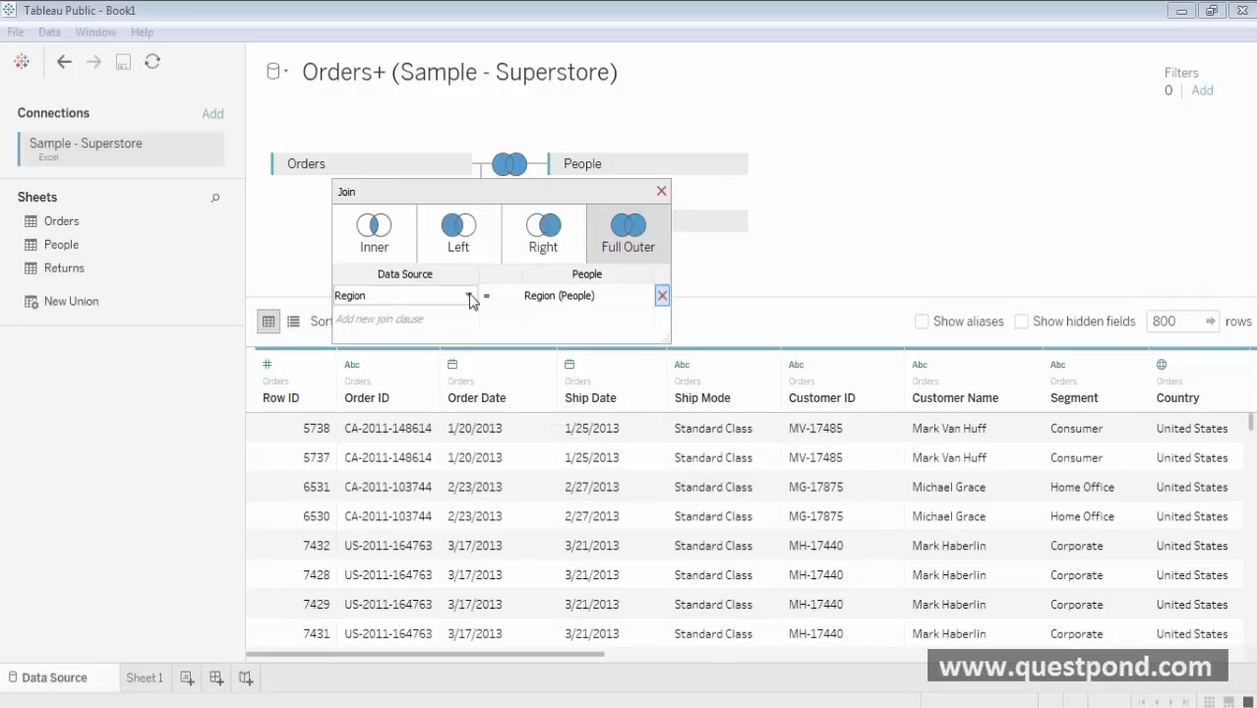
pyautogui.click(470, 297)
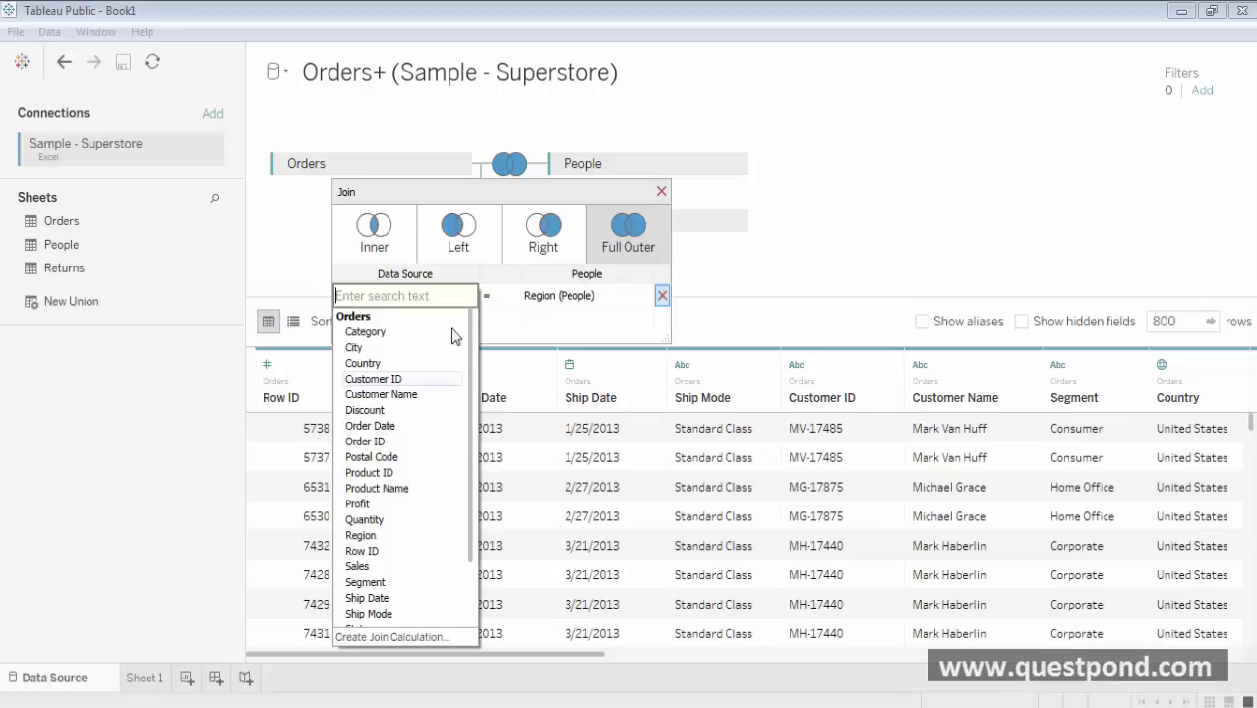
pyautogui.click(500, 283)
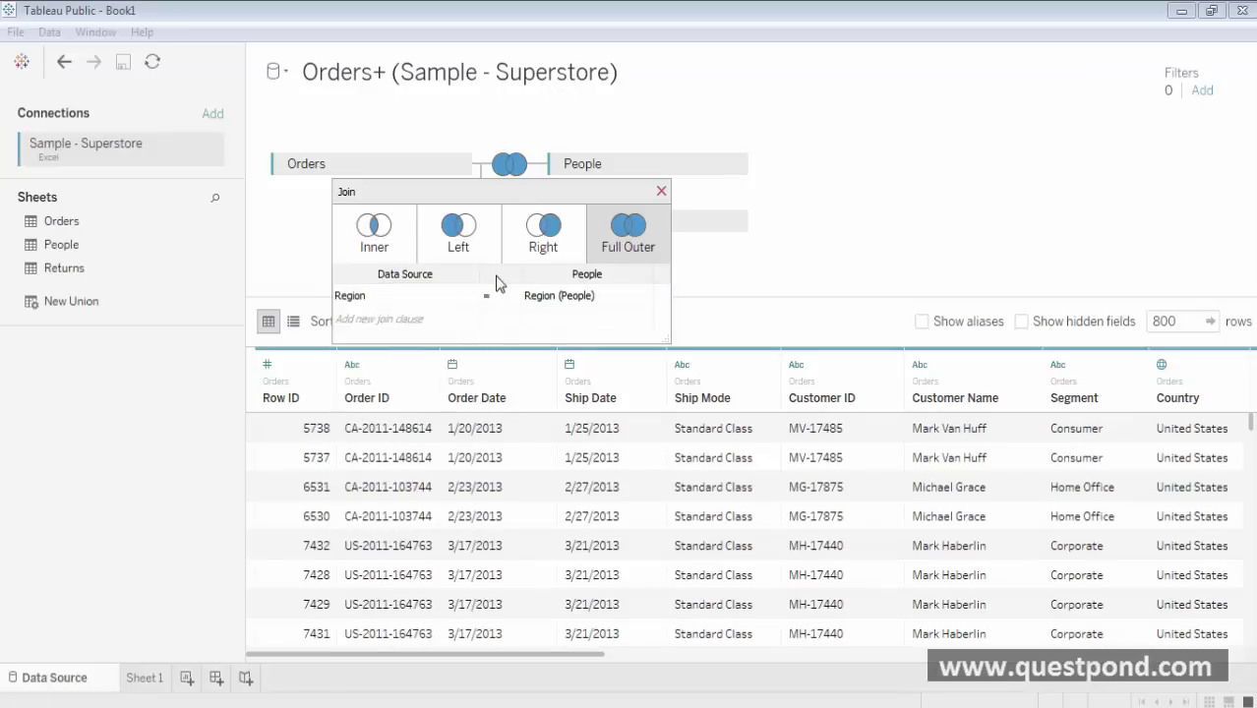
pyautogui.click(646, 302)
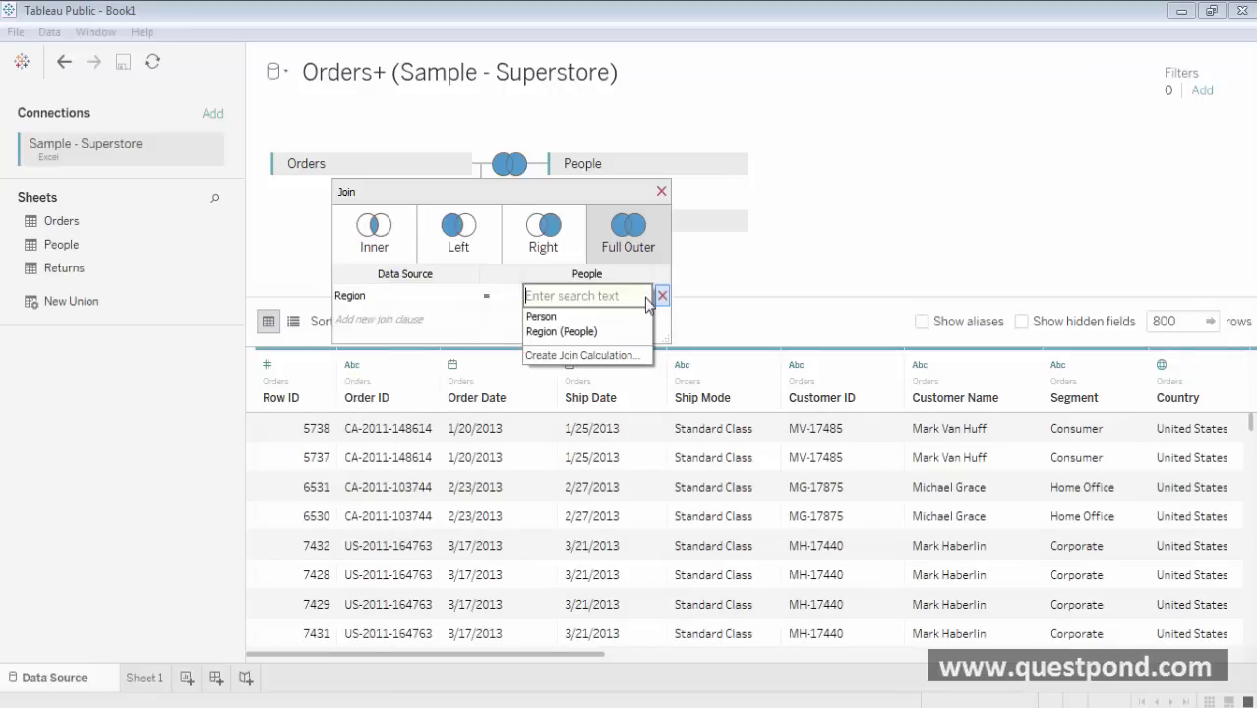
pyautogui.click(506, 278)
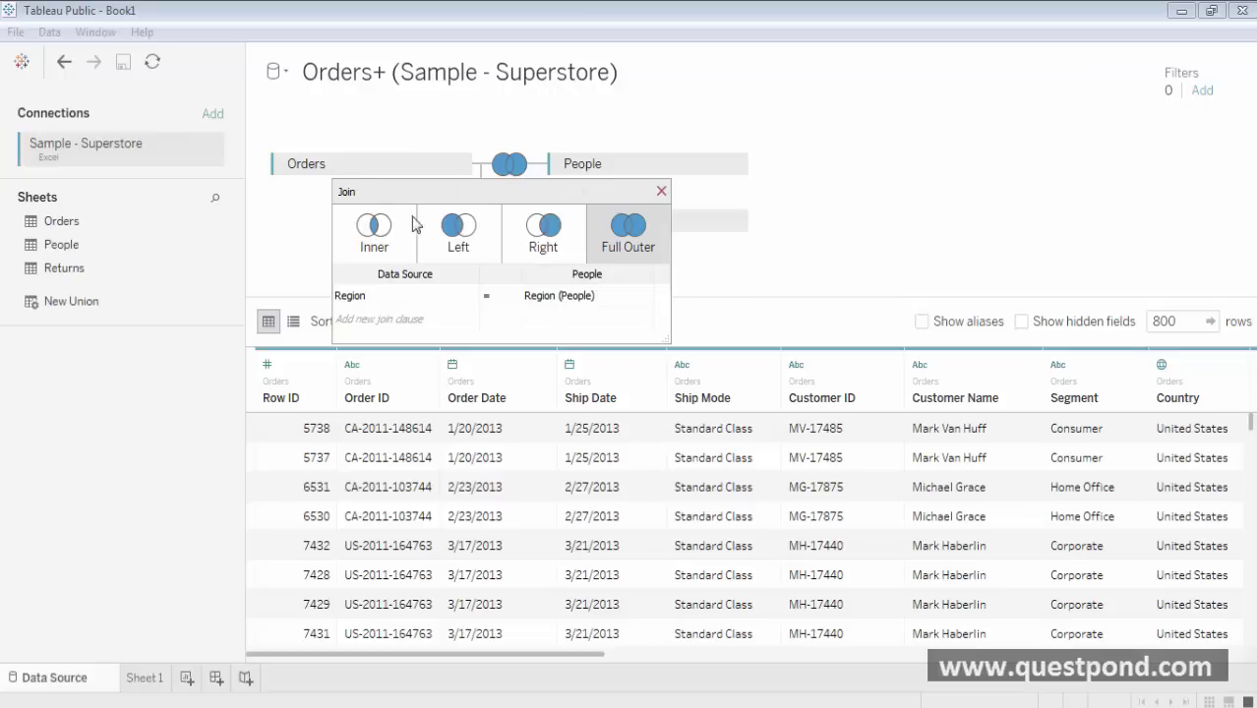
# Try the Right join type between Orders and People, and change it to Left.
pyautogui.click(565, 254)
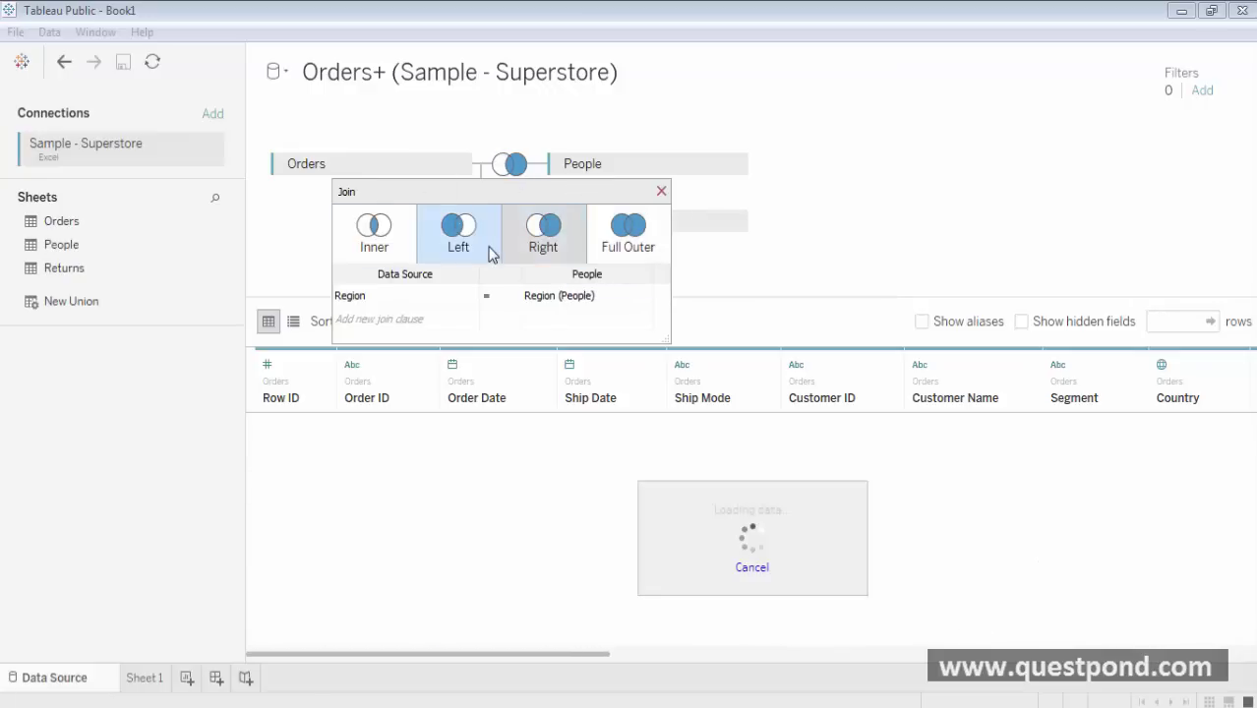
pyautogui.click(487, 252)
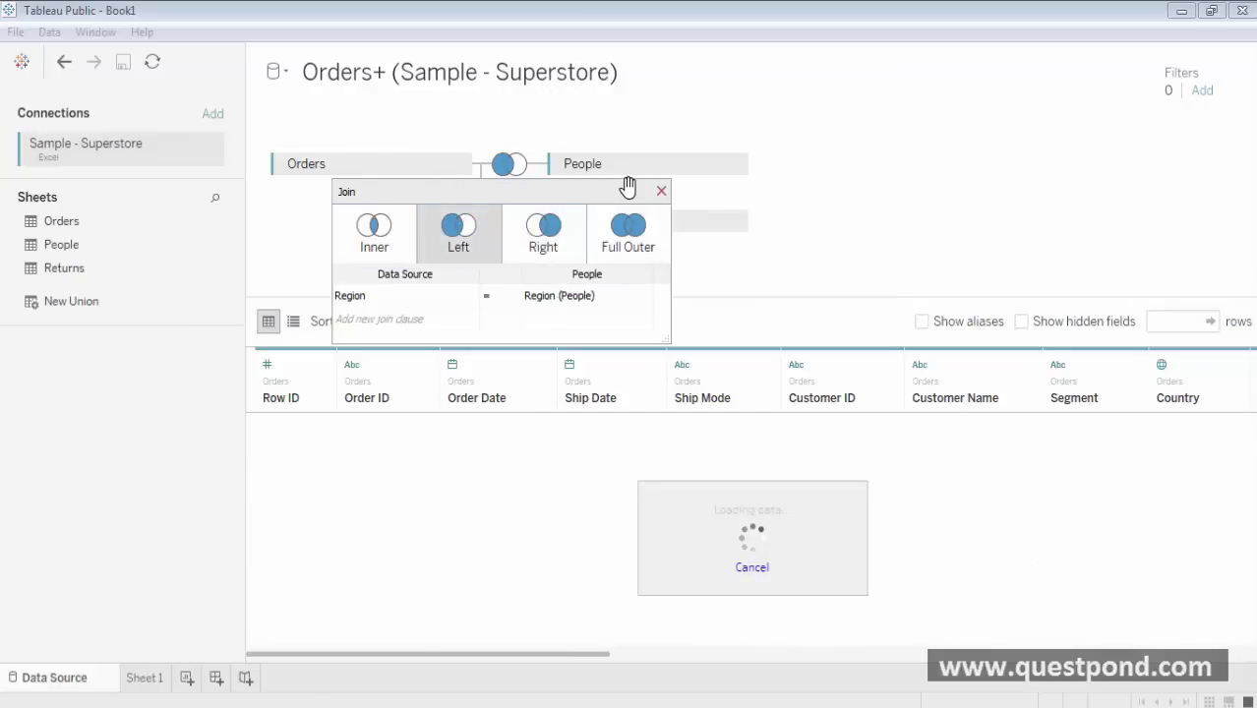
# Set the join between Orders and People to Inner.
pyautogui.click(374, 246)
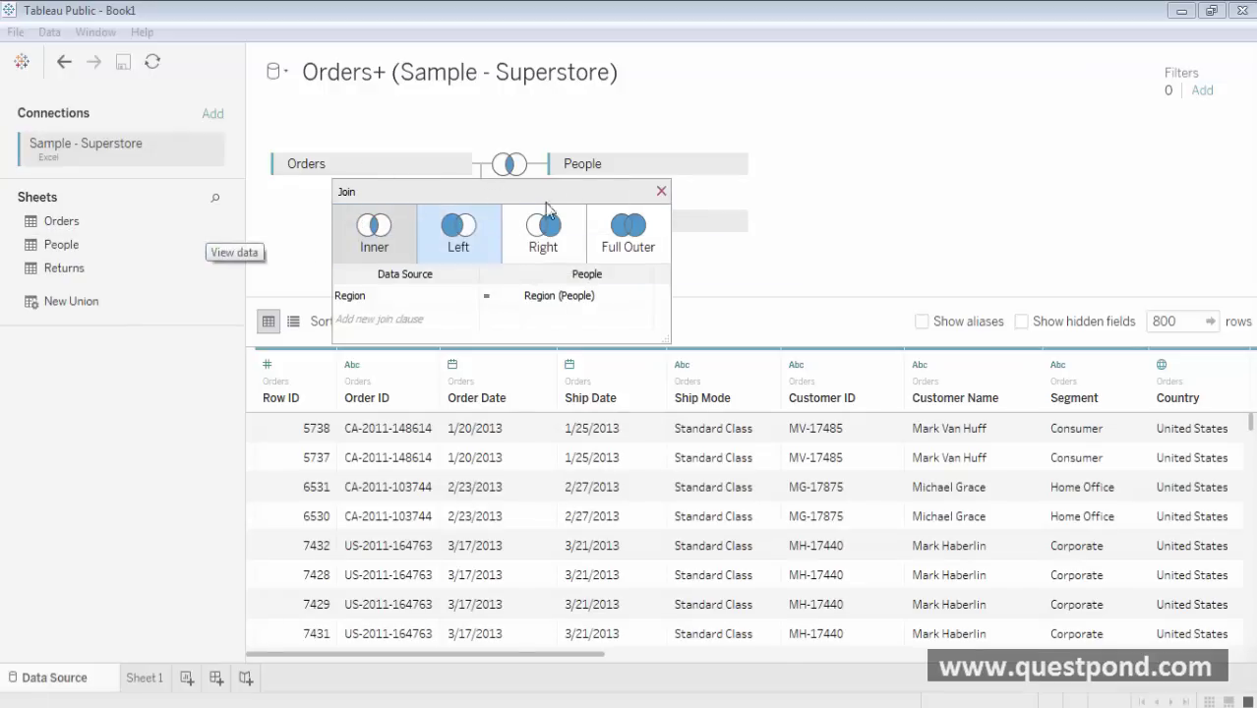
pyautogui.click(510, 167)
# Try the Left, Right and Full Outer join types between Orders and Returns, and return the join to Inner.
pyautogui.click(508, 219)
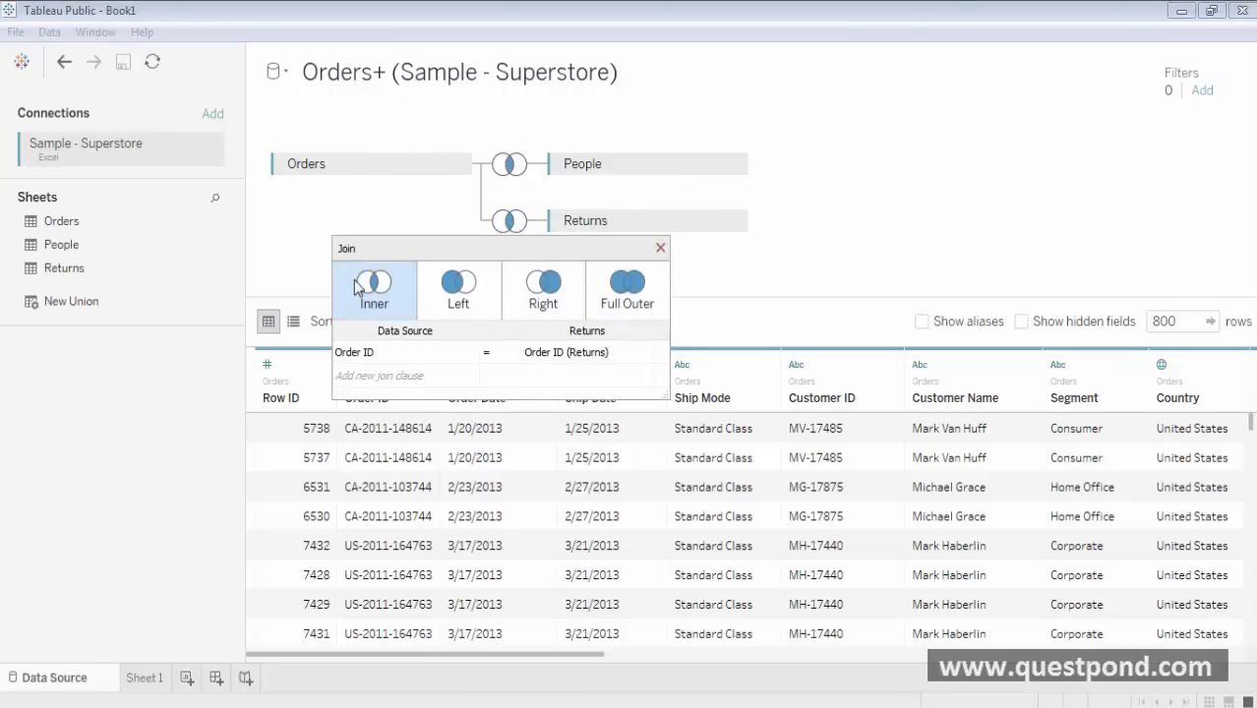
pyautogui.click(458, 290)
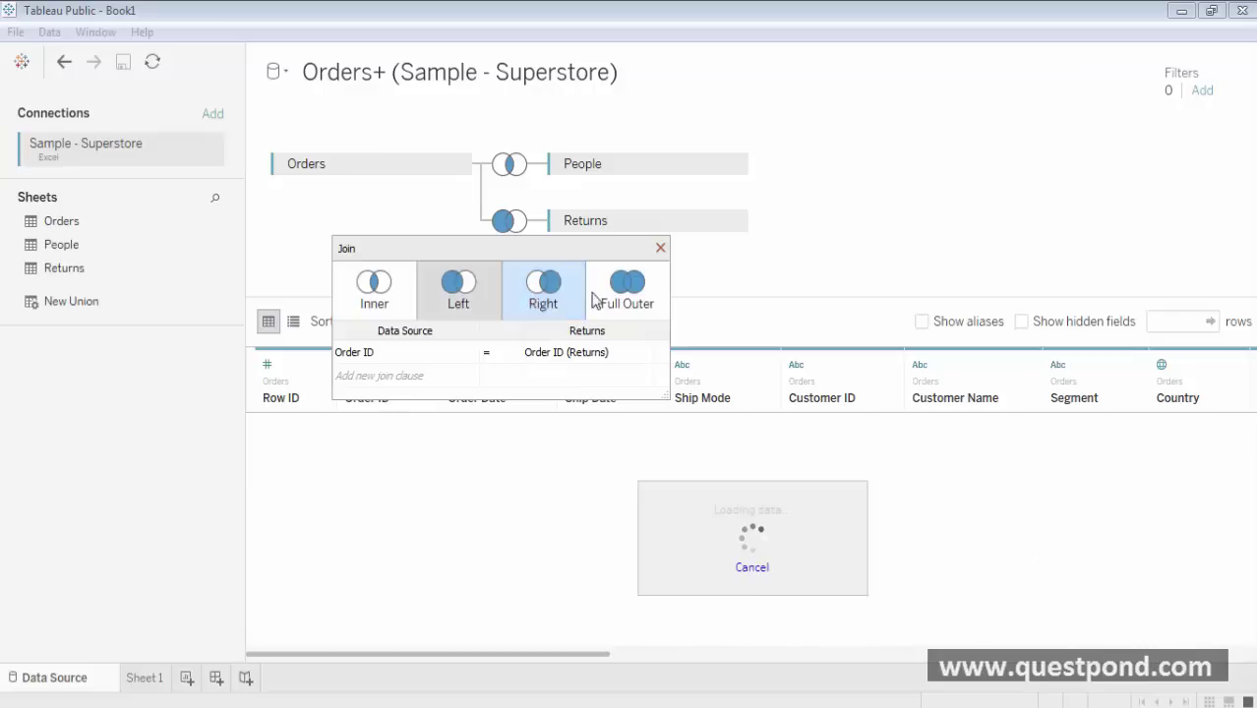
pyautogui.click(590, 300)
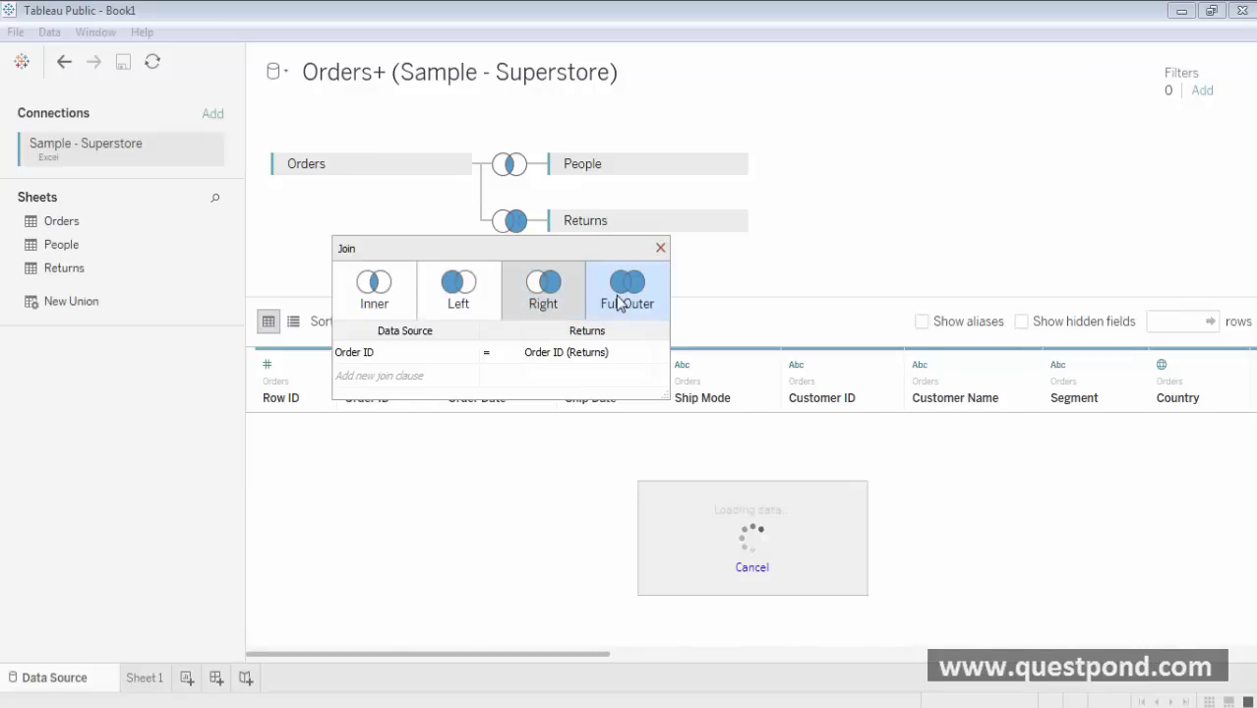
pyautogui.click(618, 302)
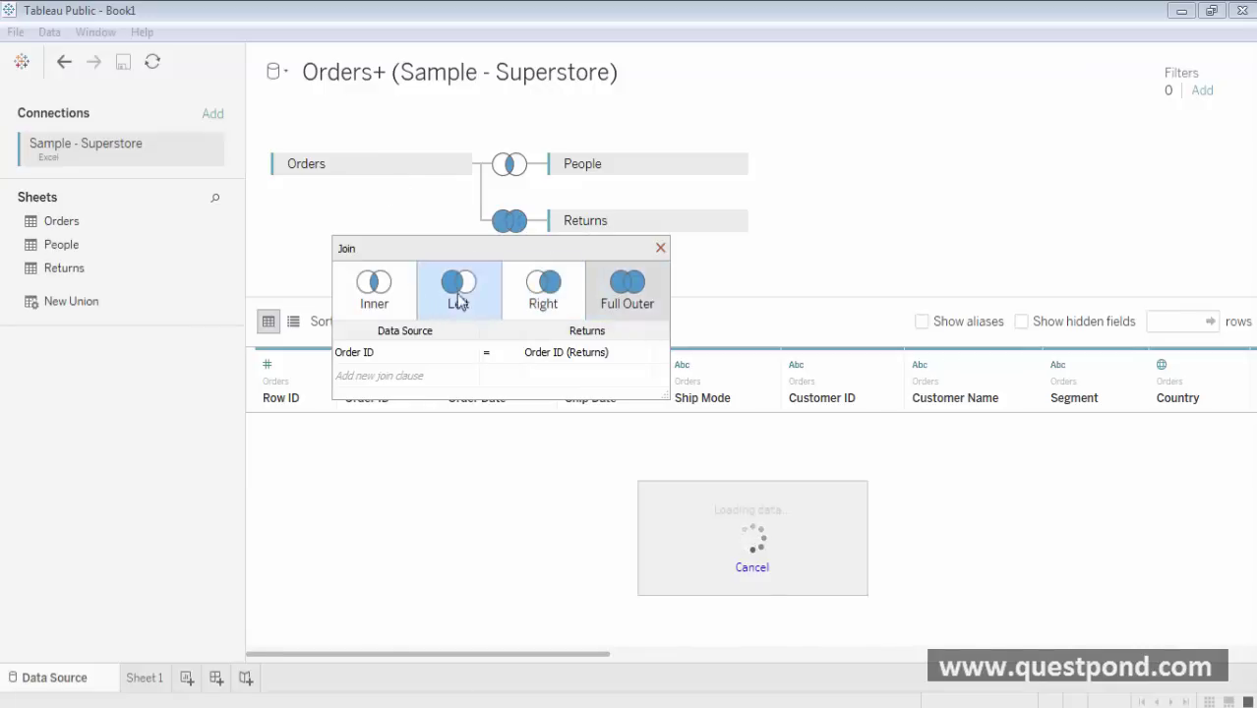
pyautogui.click(386, 285)
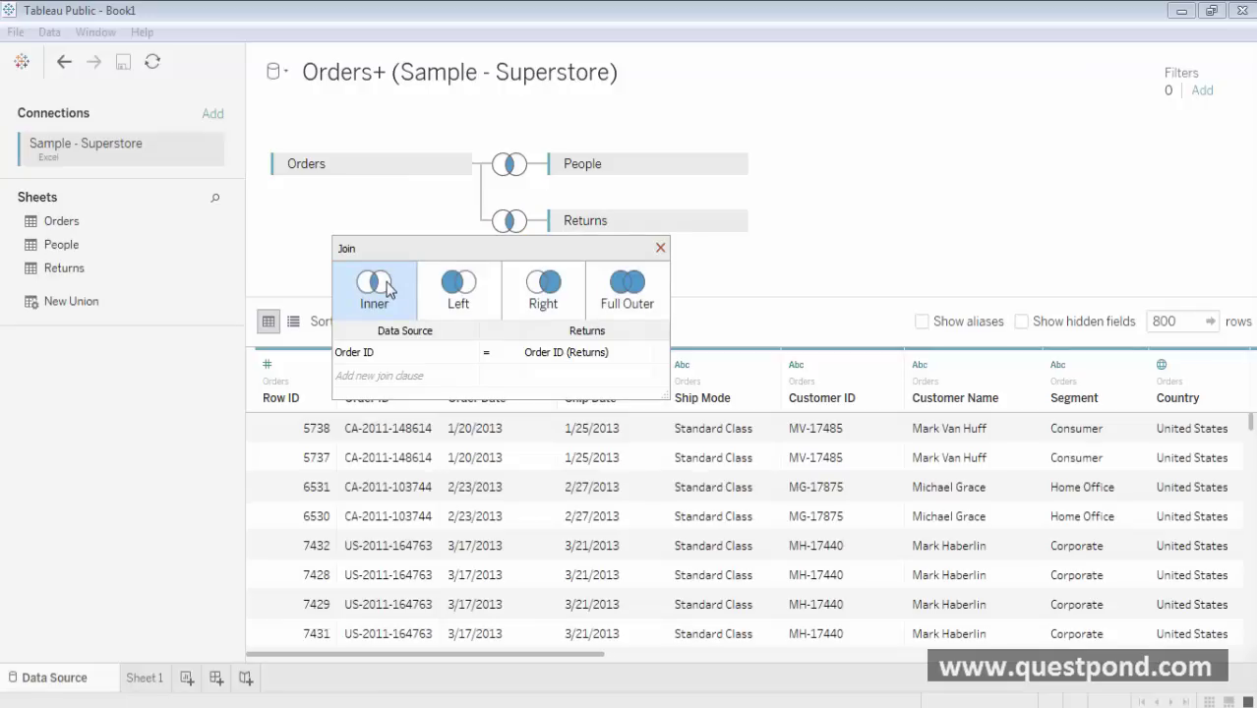
pyautogui.click(512, 223)
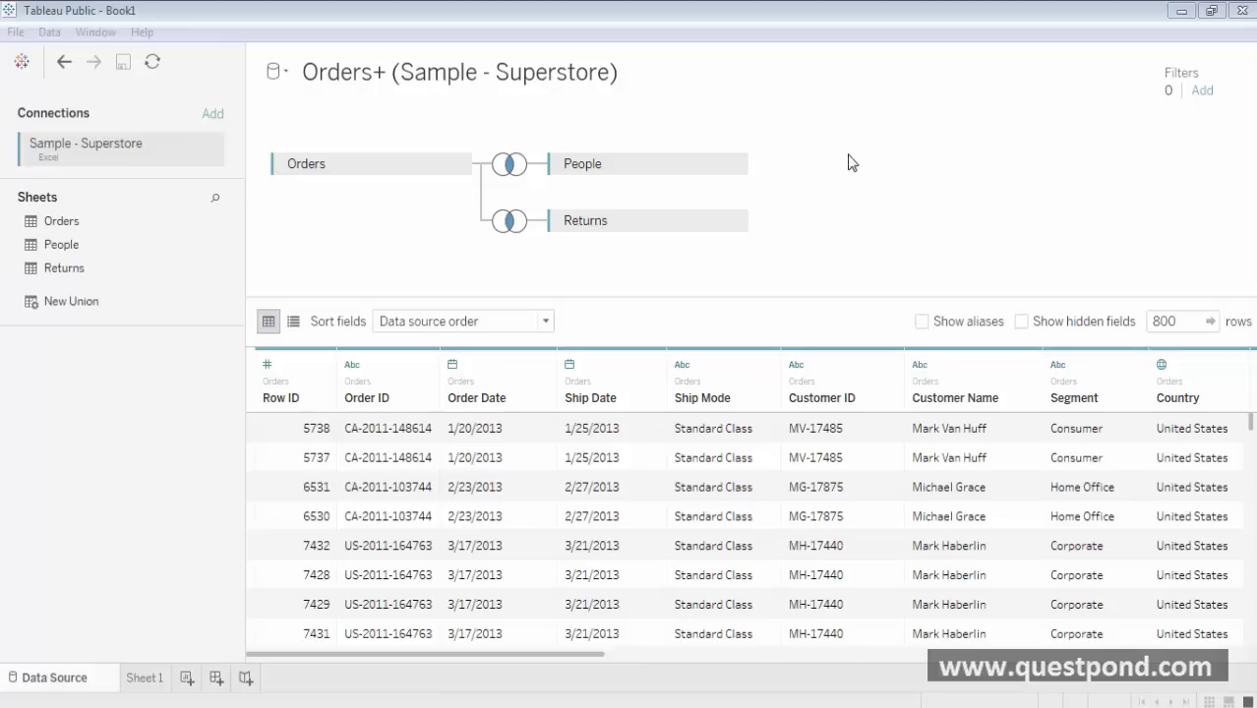
# Set the join between Orders and People to Left and try Discount as the Orders field in its join clause.
pyautogui.click(516, 164)
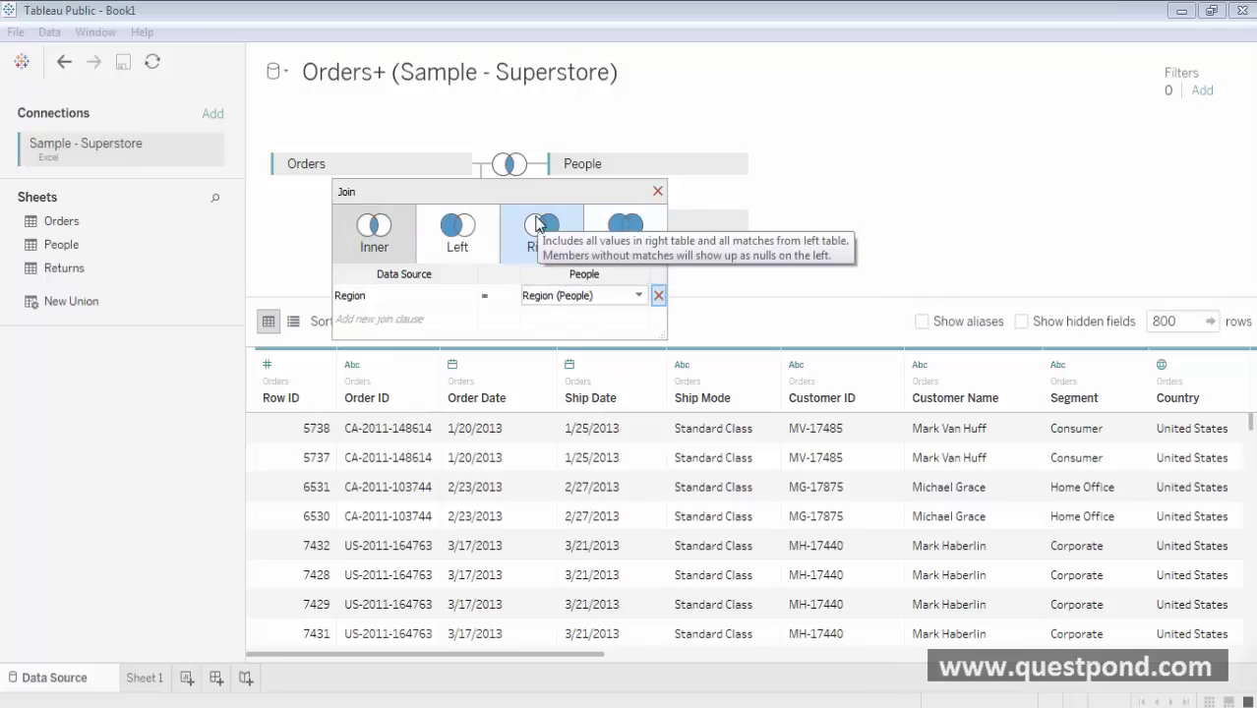
pyautogui.click(951, 173)
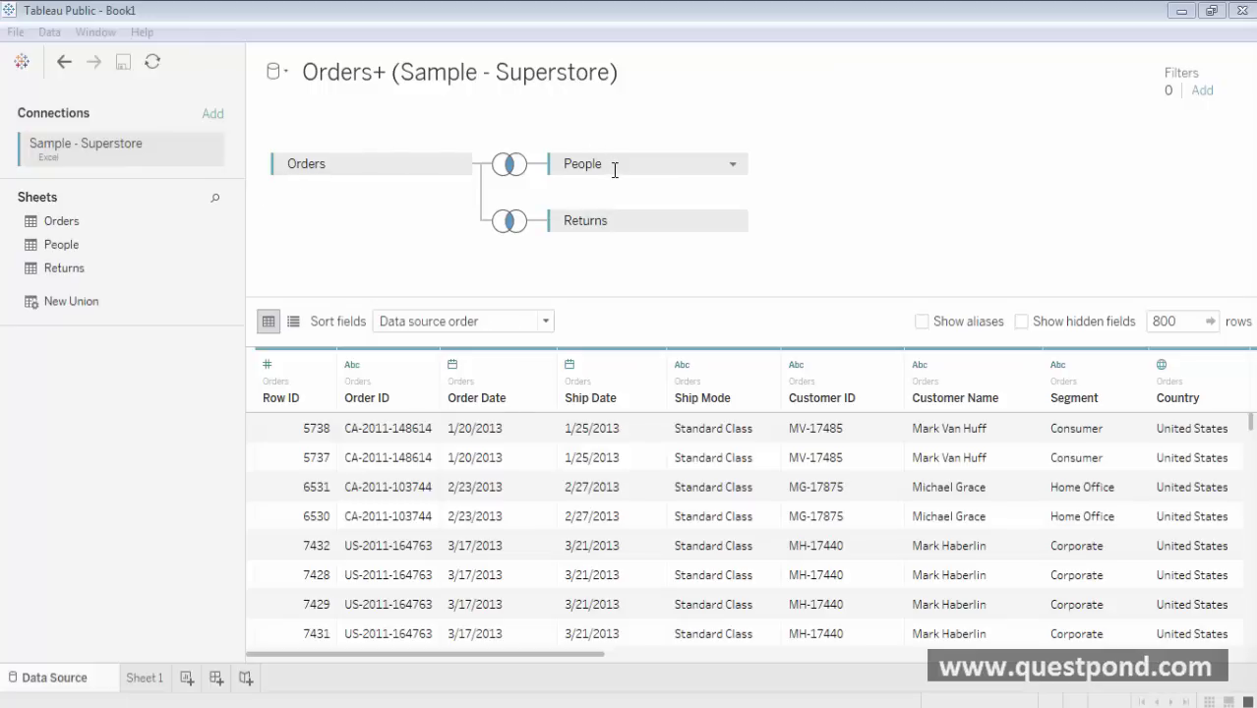
pyautogui.click(509, 167)
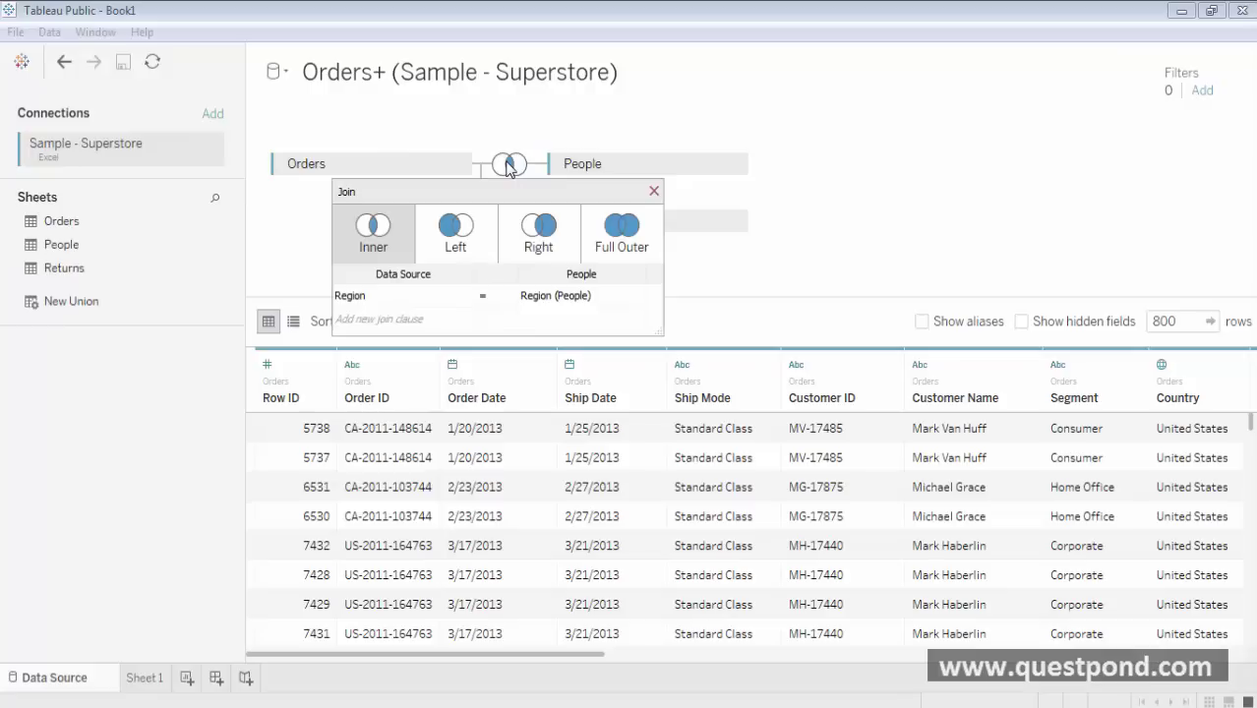
pyautogui.click(464, 247)
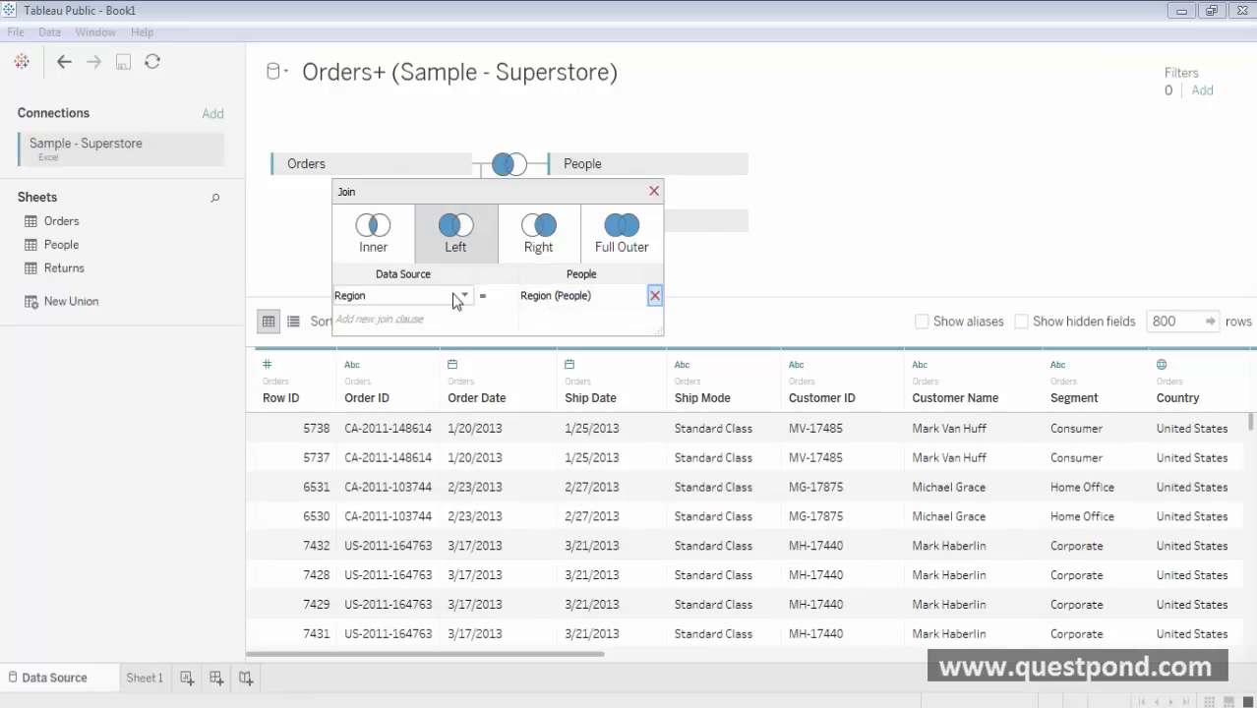
pyautogui.click(467, 297)
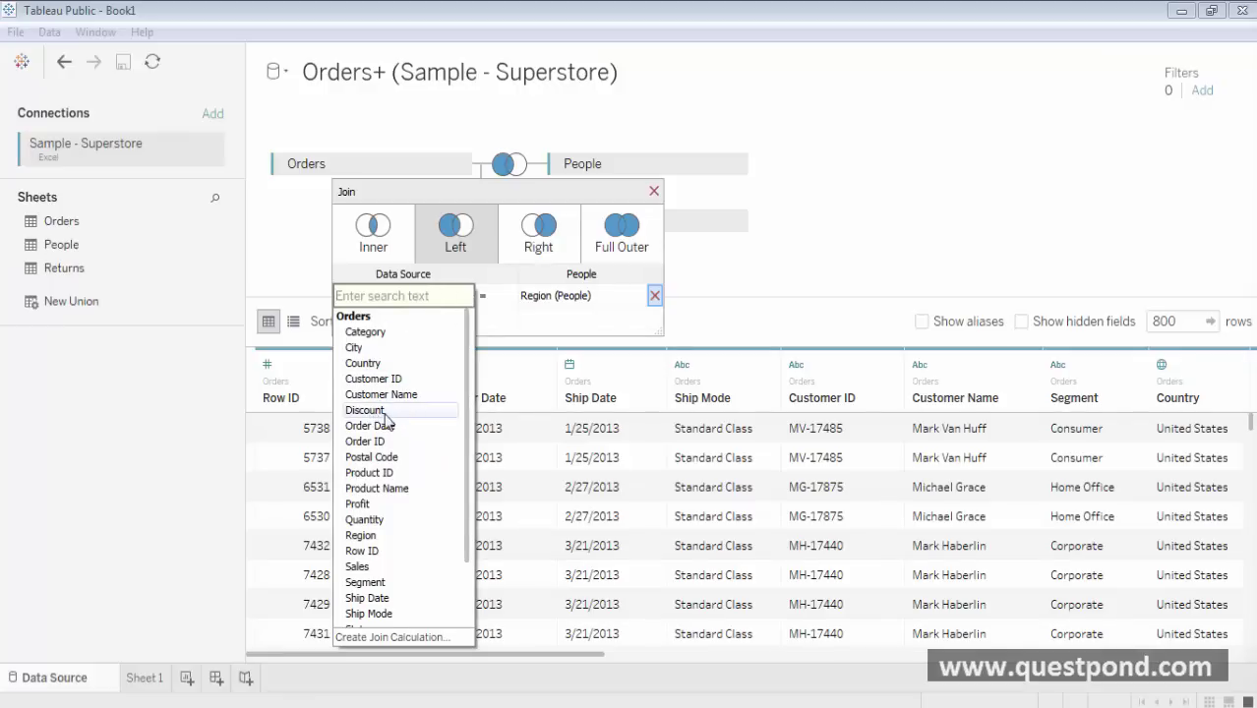
pyautogui.press('Escape')
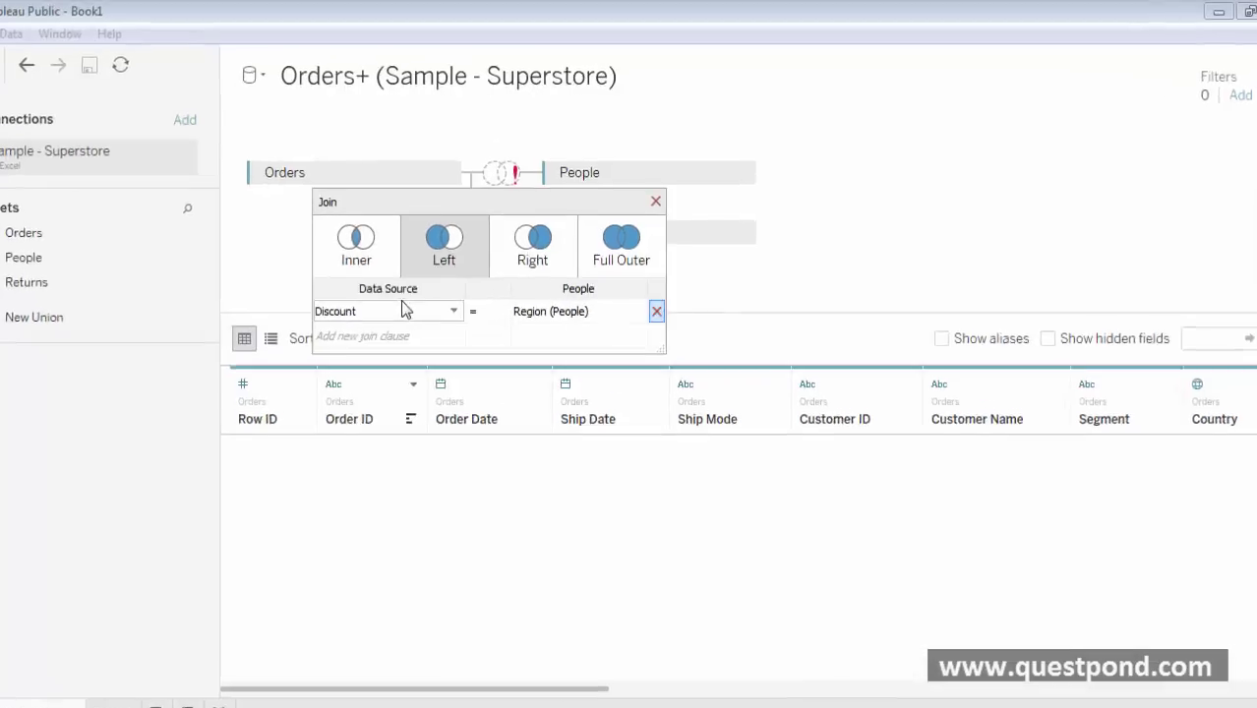
# Restore Region as the Orders field in the join clause with People, and set that join back to Inner.
pyautogui.moveTo(472, 228)
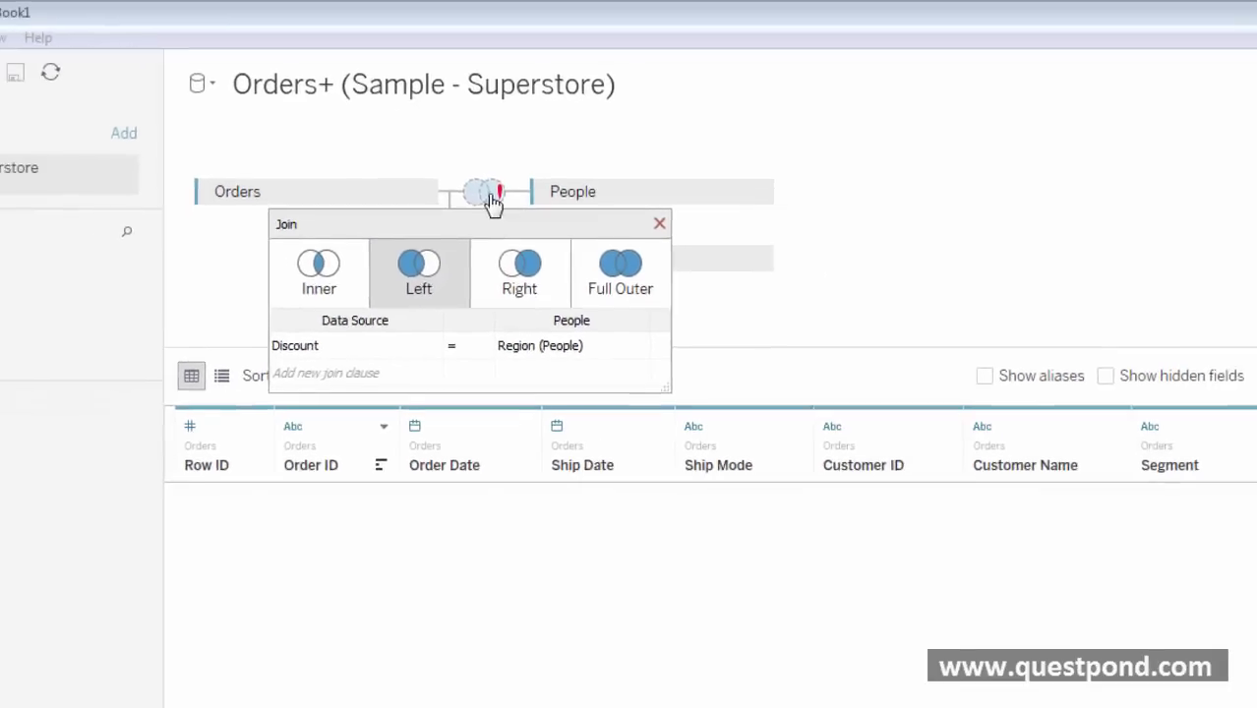
pyautogui.click(401, 388)
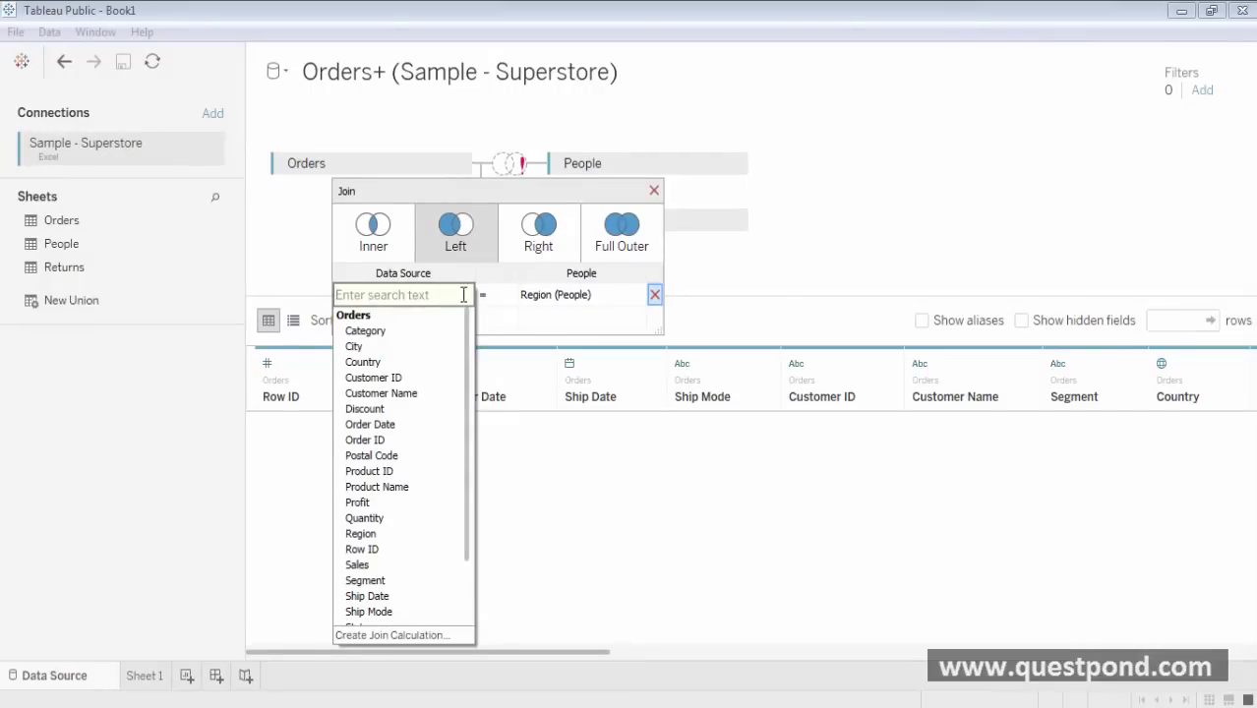
pyautogui.click(360, 534)
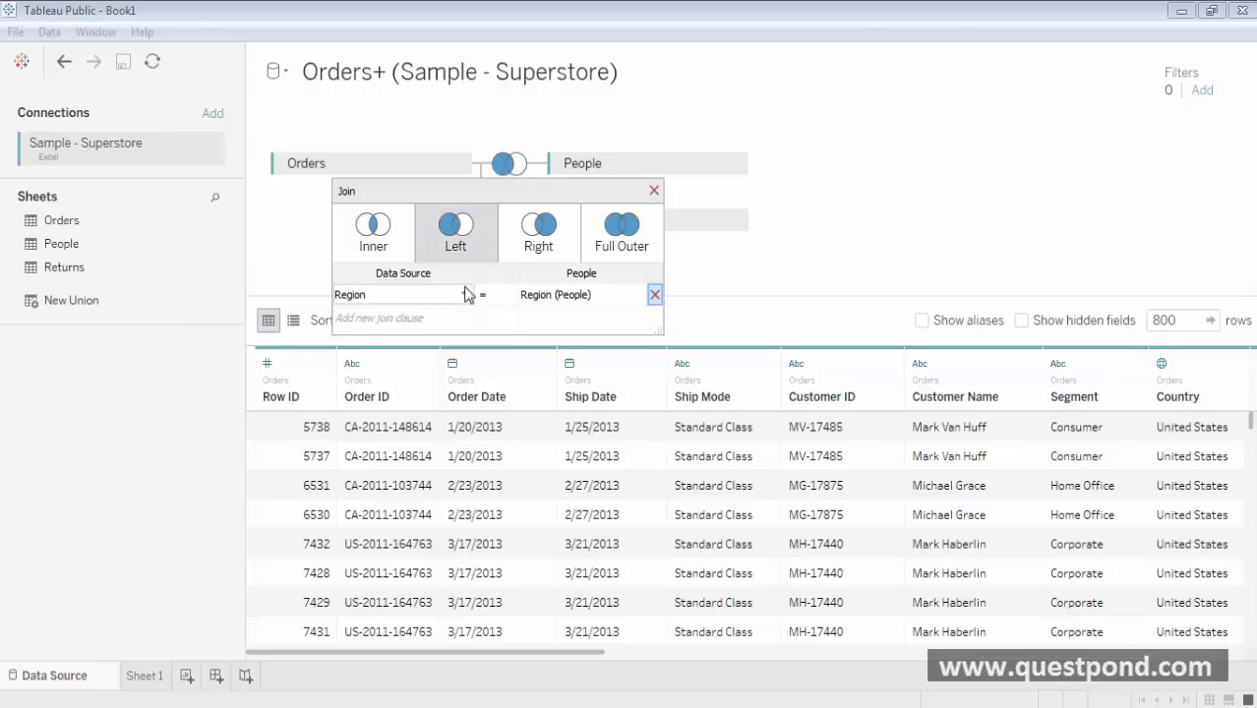
pyautogui.click(511, 168)
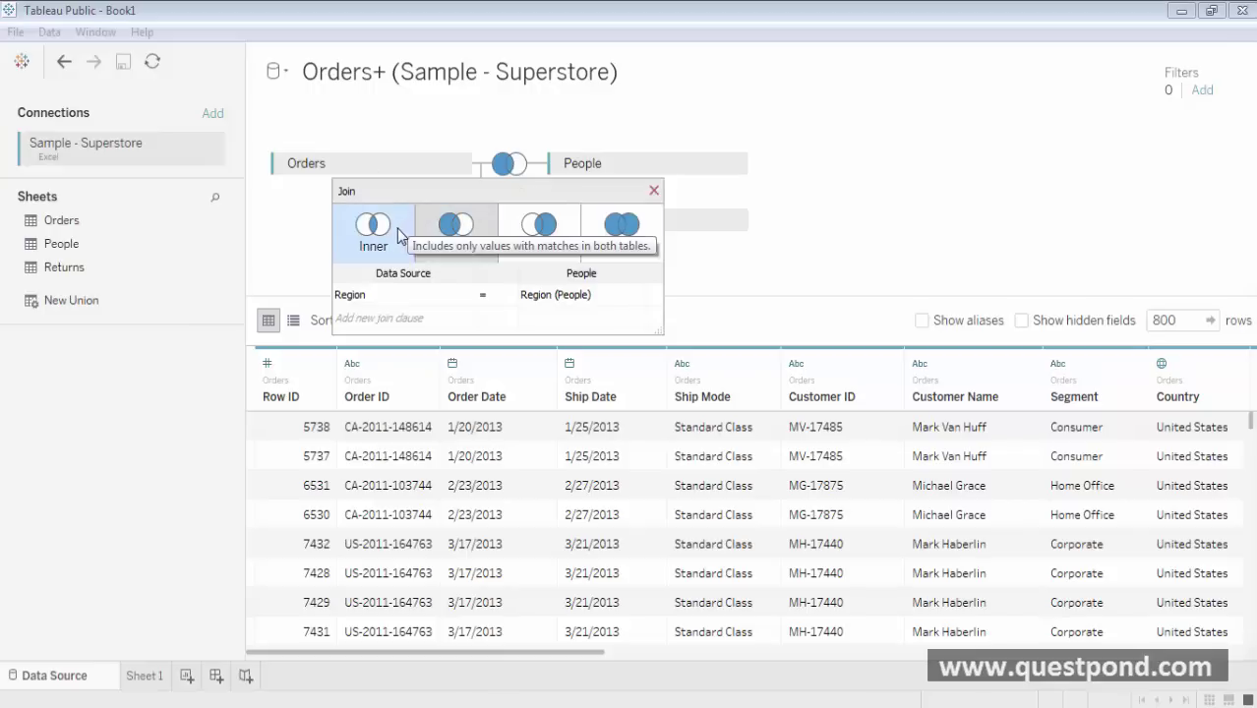
pyautogui.click(920, 366)
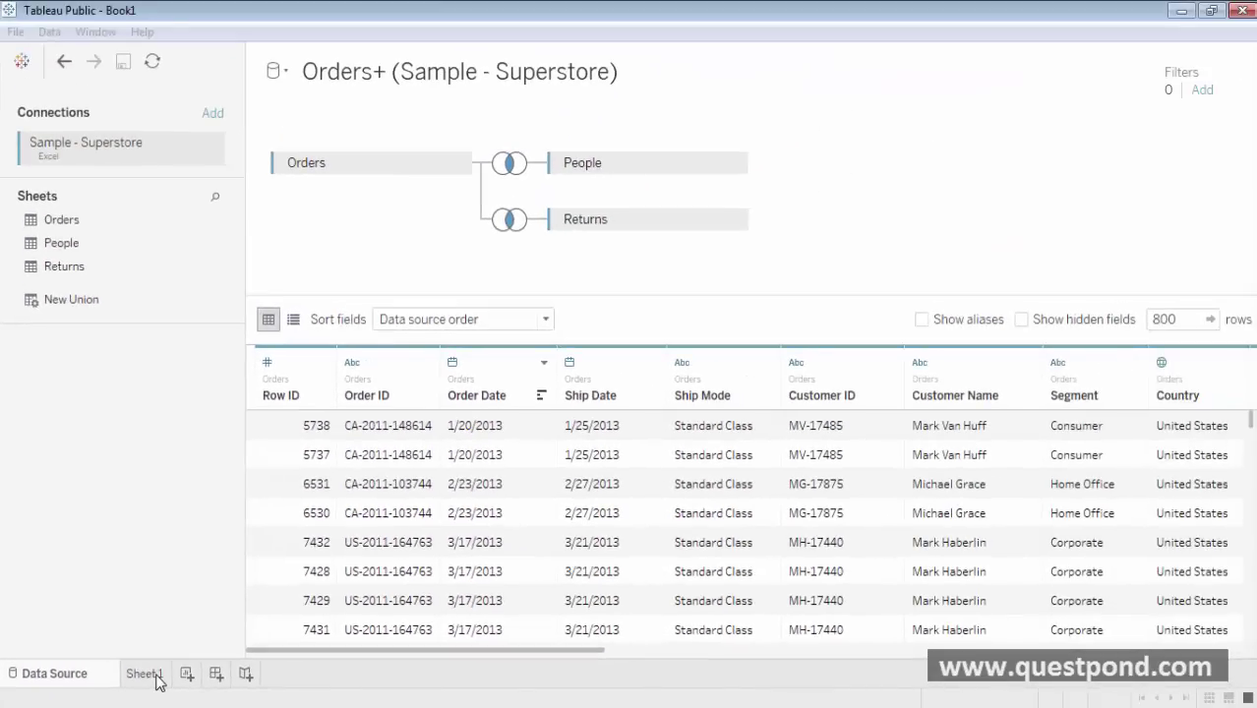
# Open Sheet 1 and look through the Orders, People and Returns fields among its dimensions.
pyautogui.click(145, 674)
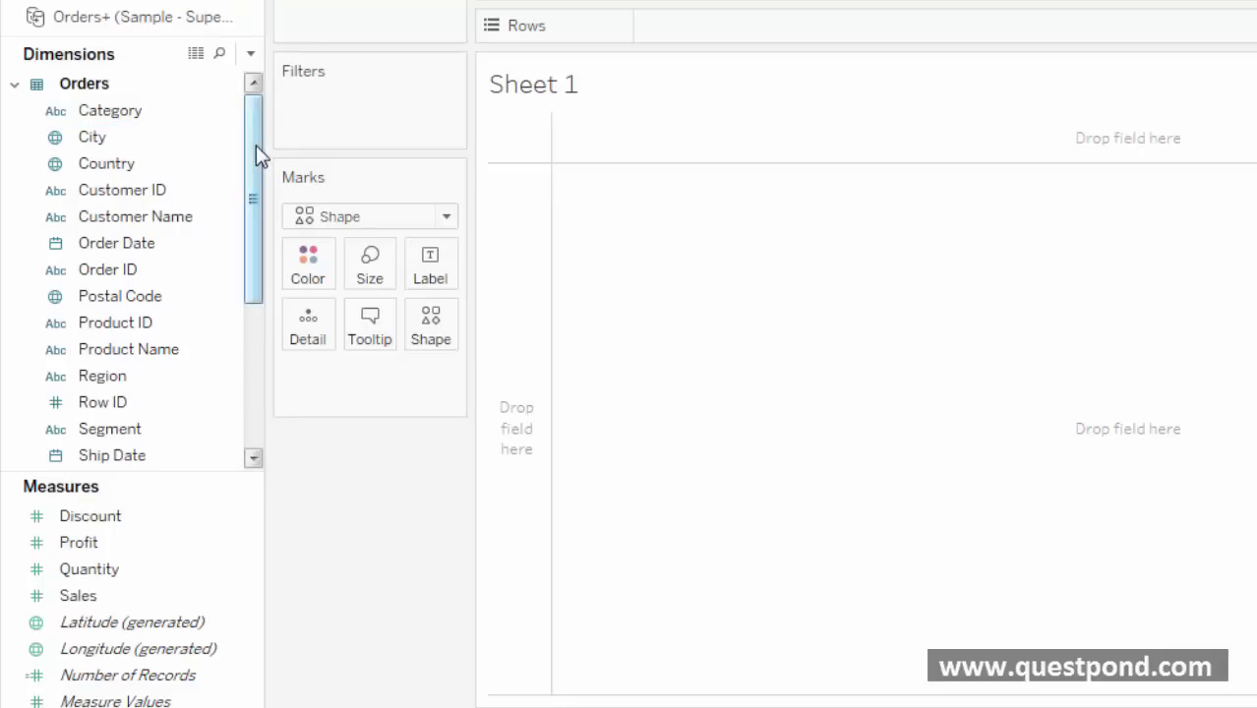
pyautogui.moveTo(252, 158); pyautogui.dragTo(247, 307)
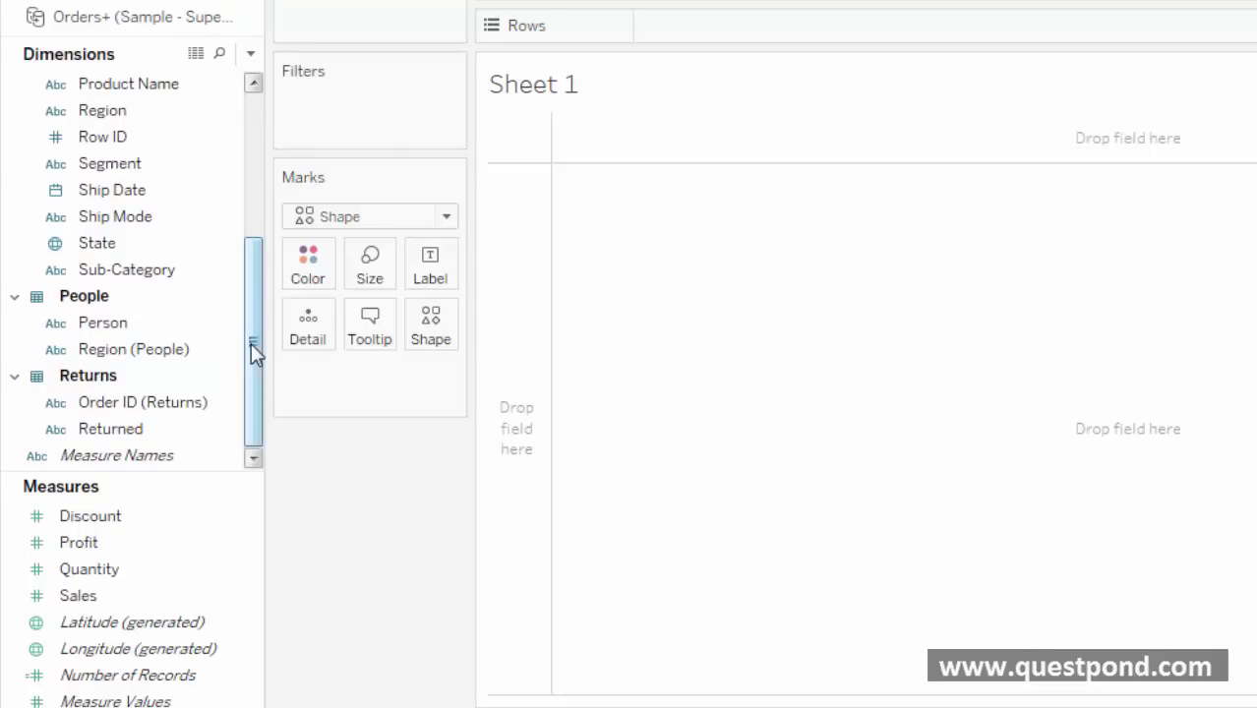
pyautogui.moveTo(251, 343); pyautogui.dragTo(259, 204)
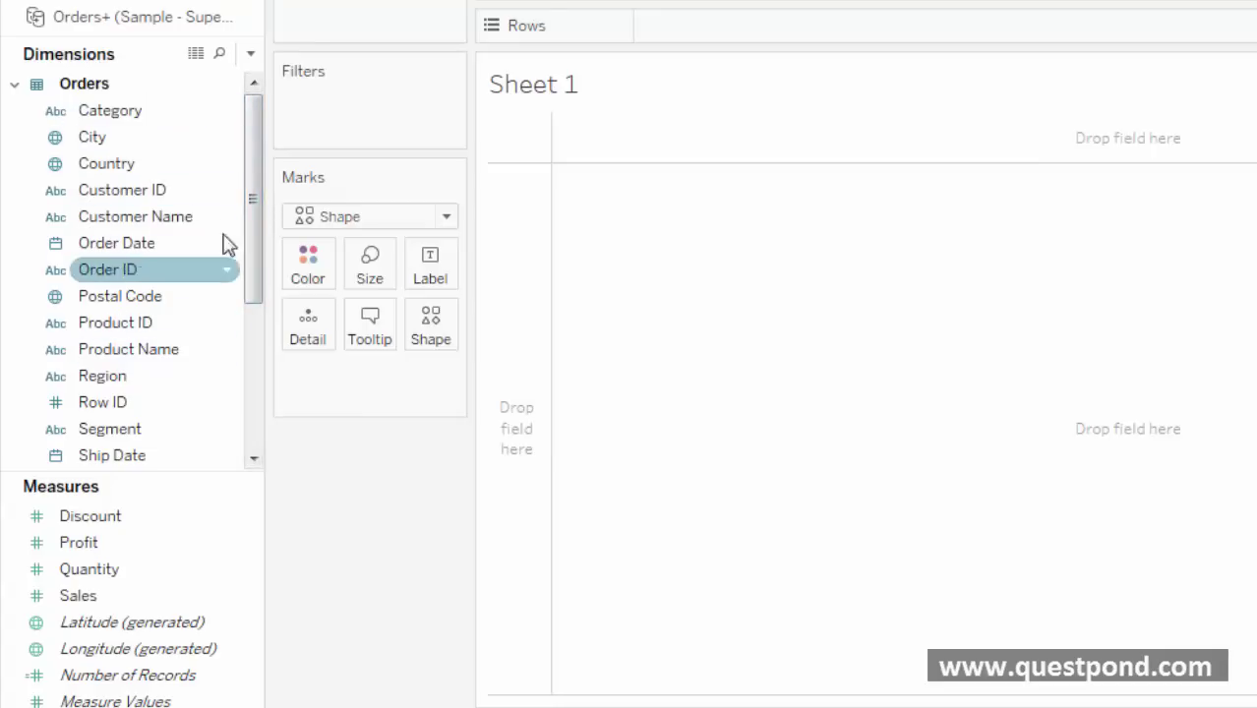
pyautogui.moveTo(257, 258); pyautogui.dragTo(248, 413)
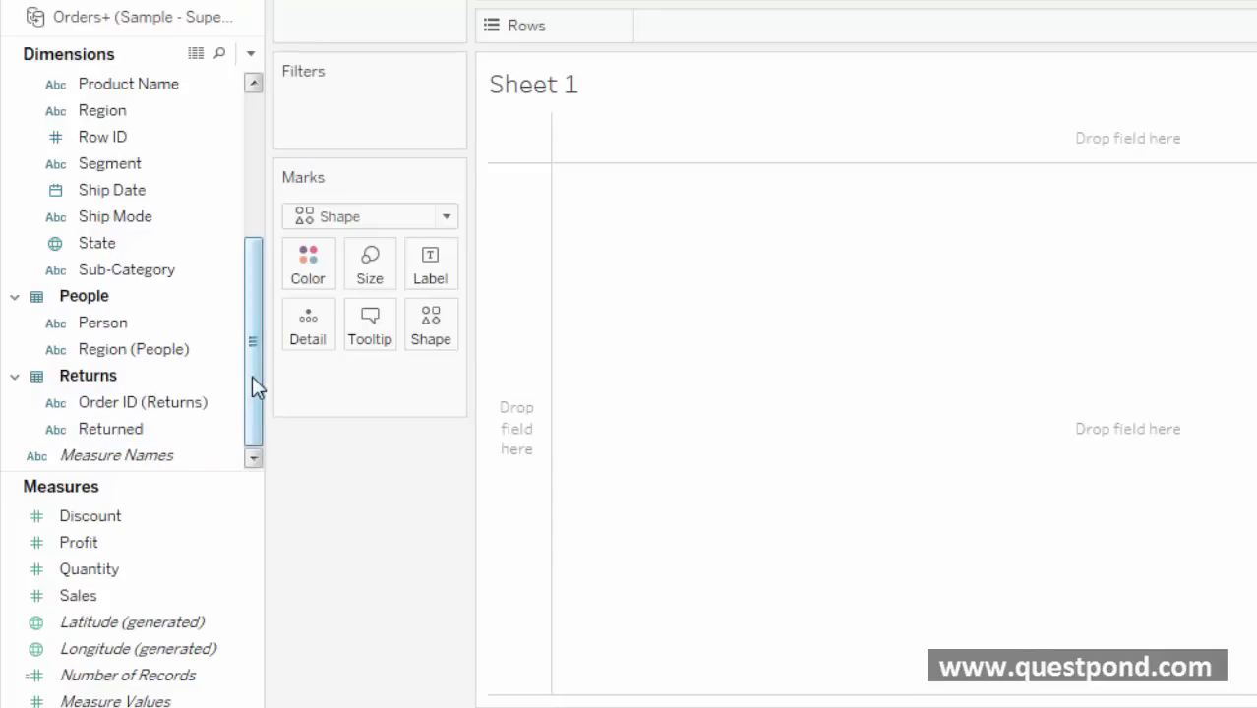
pyautogui.moveTo(254, 385); pyautogui.dragTo(263, 216)
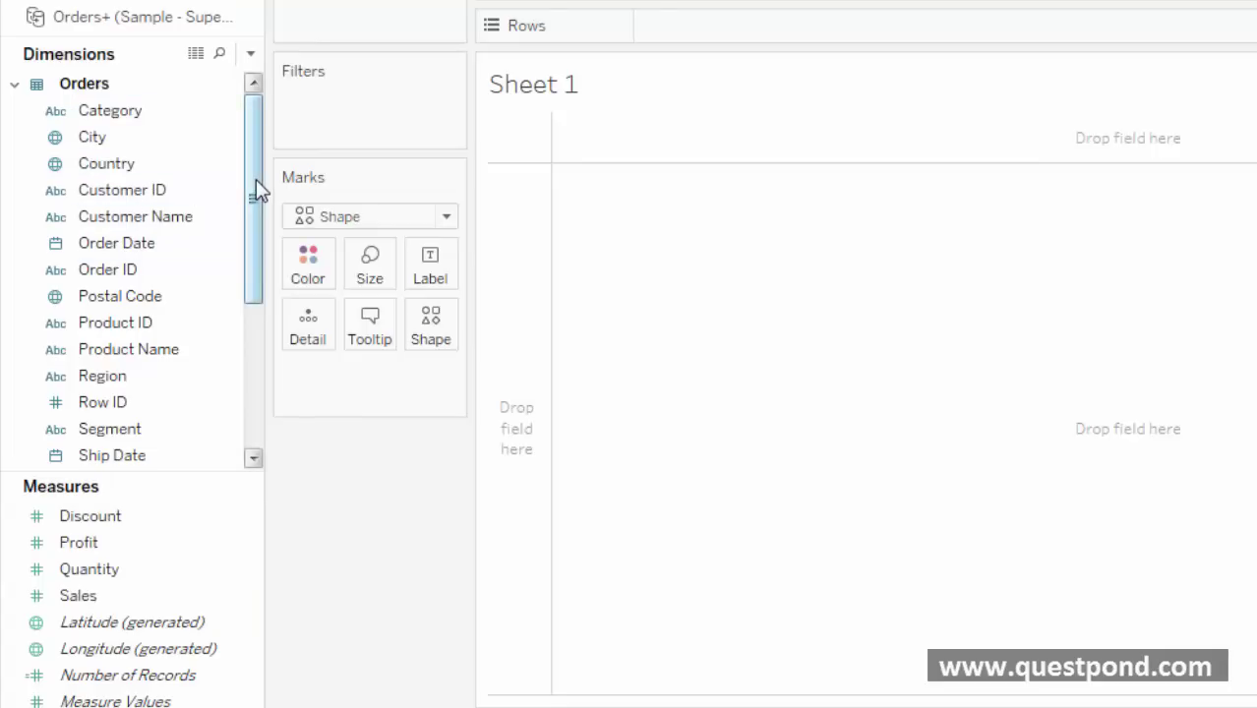
pyautogui.moveTo(256, 191); pyautogui.dragTo(268, 163)
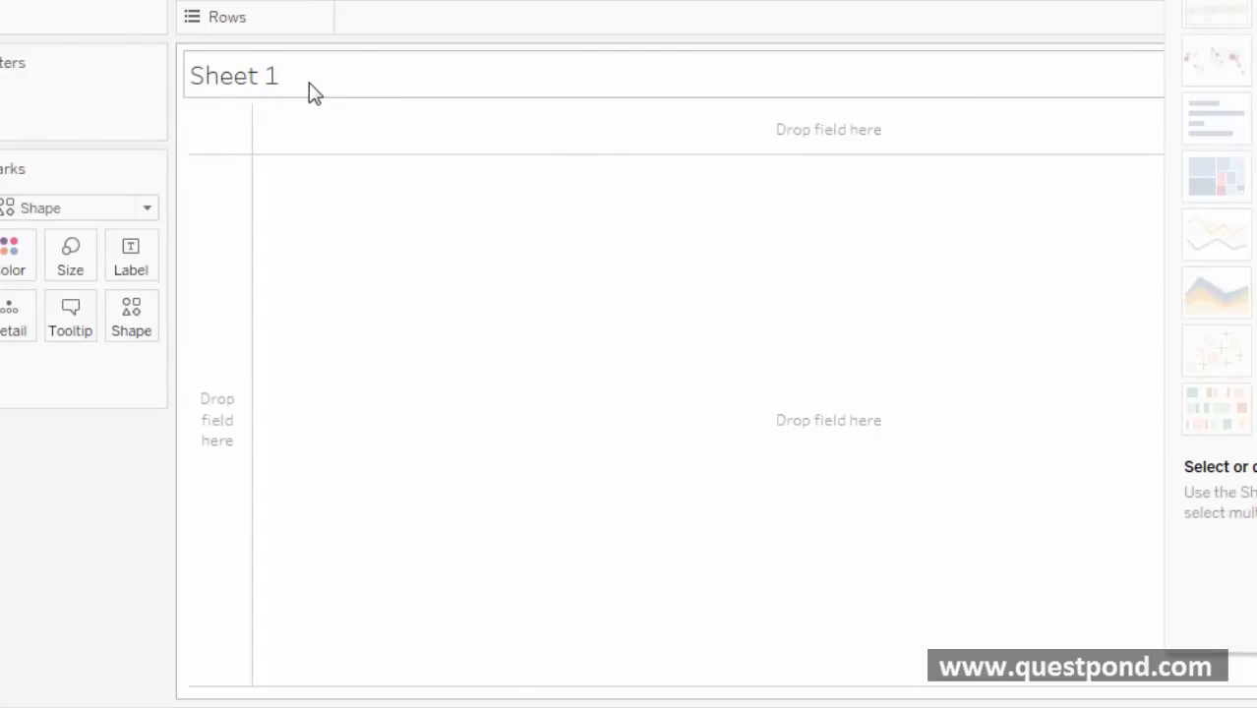
# Look at the options offered for the Sheet 1 title and for the worksheet itself, and dismiss them.
pyautogui.rightClick(258, 77)
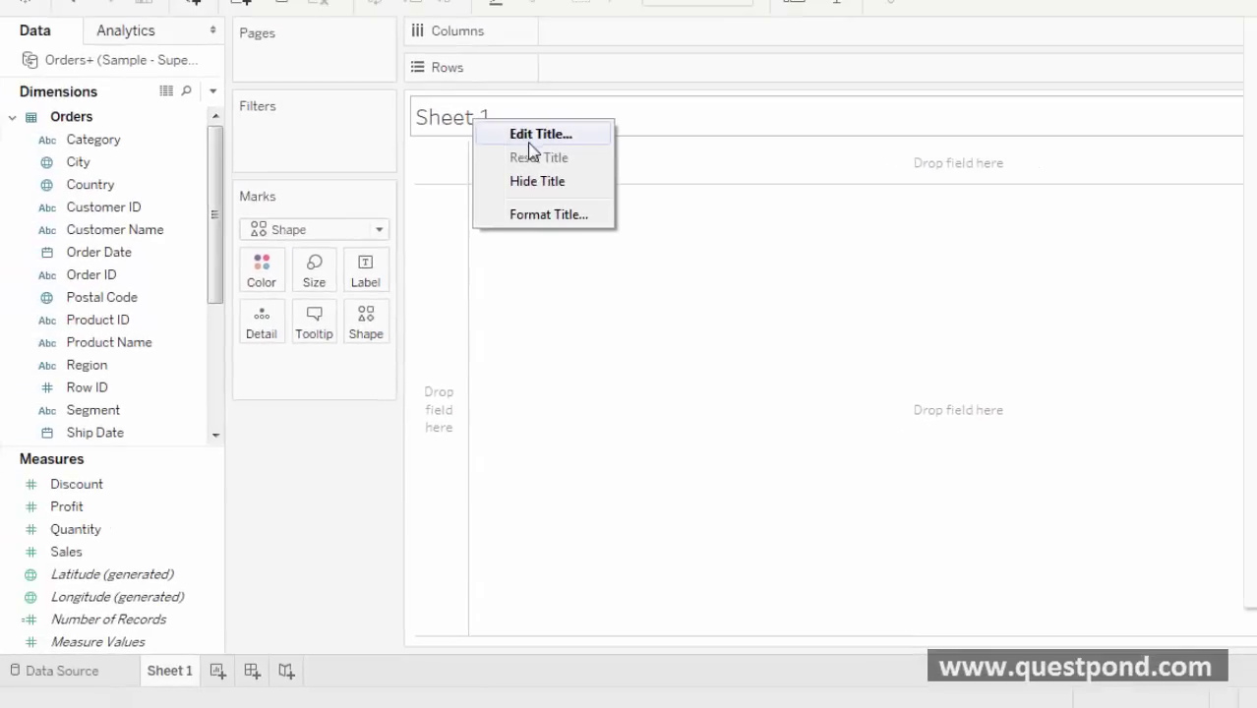
pyautogui.rightClick(172, 672)
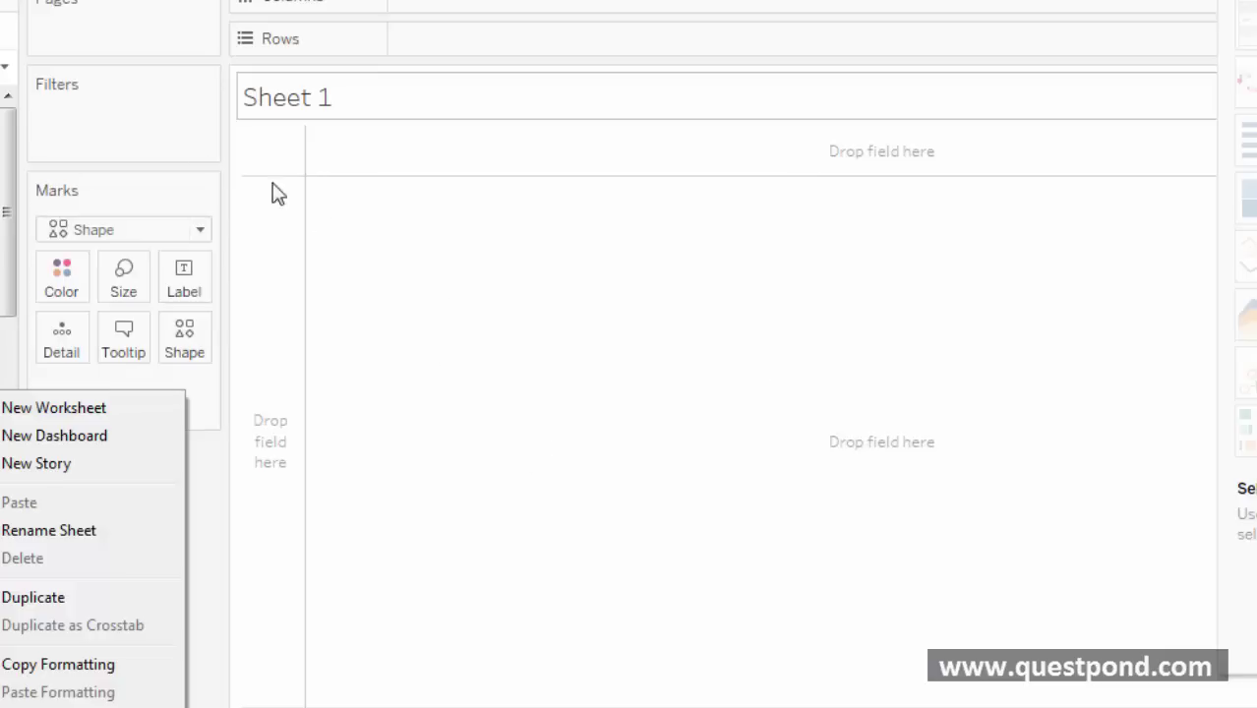
pyautogui.click(704, 368)
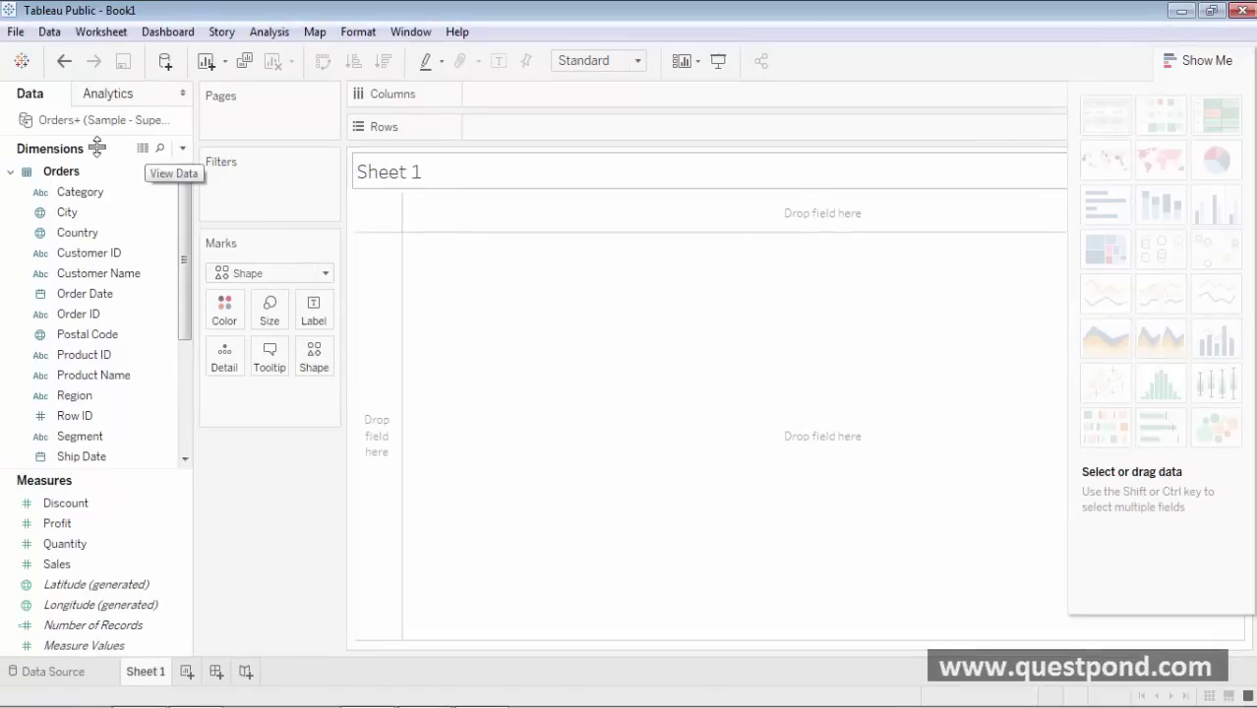
pyautogui.click(45, 526)
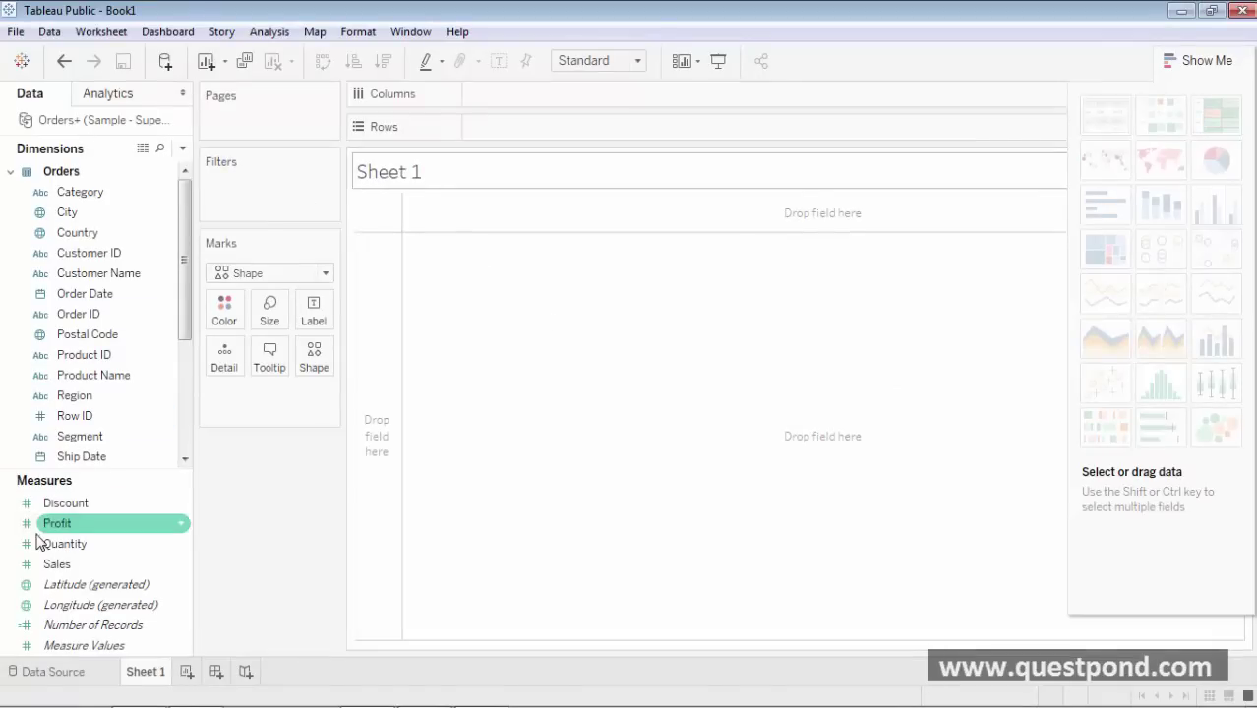
pyautogui.click(602, 448)
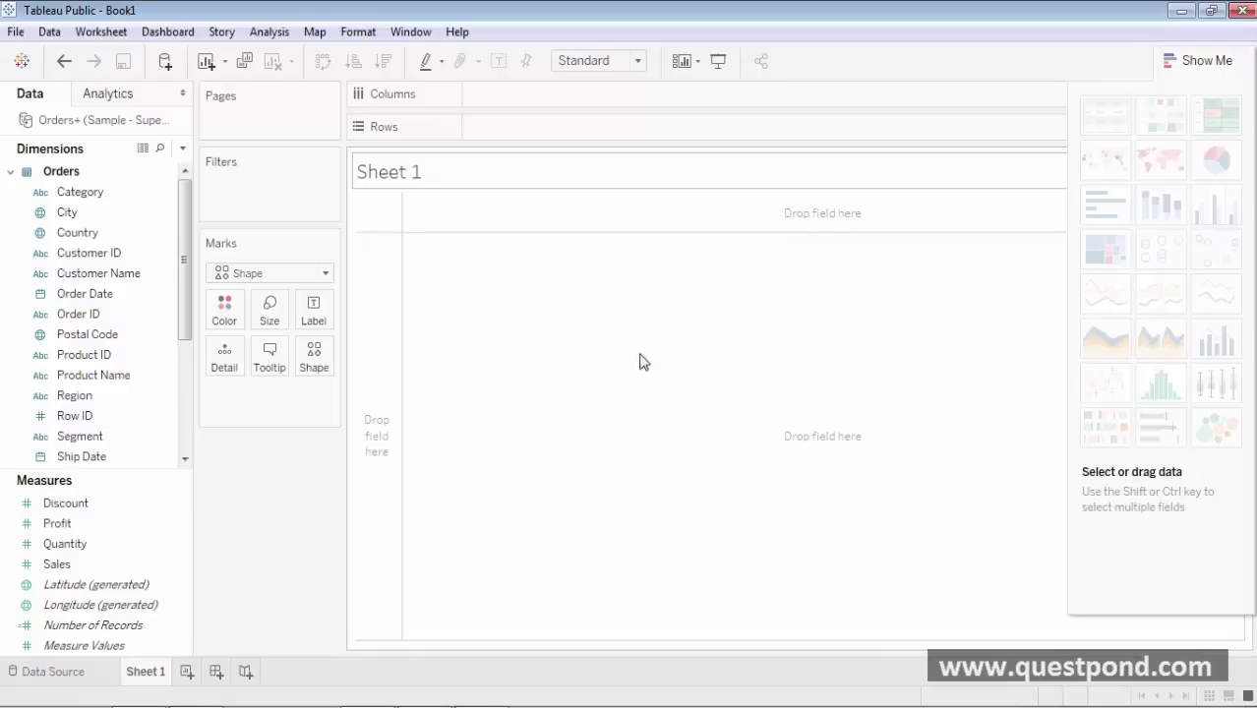
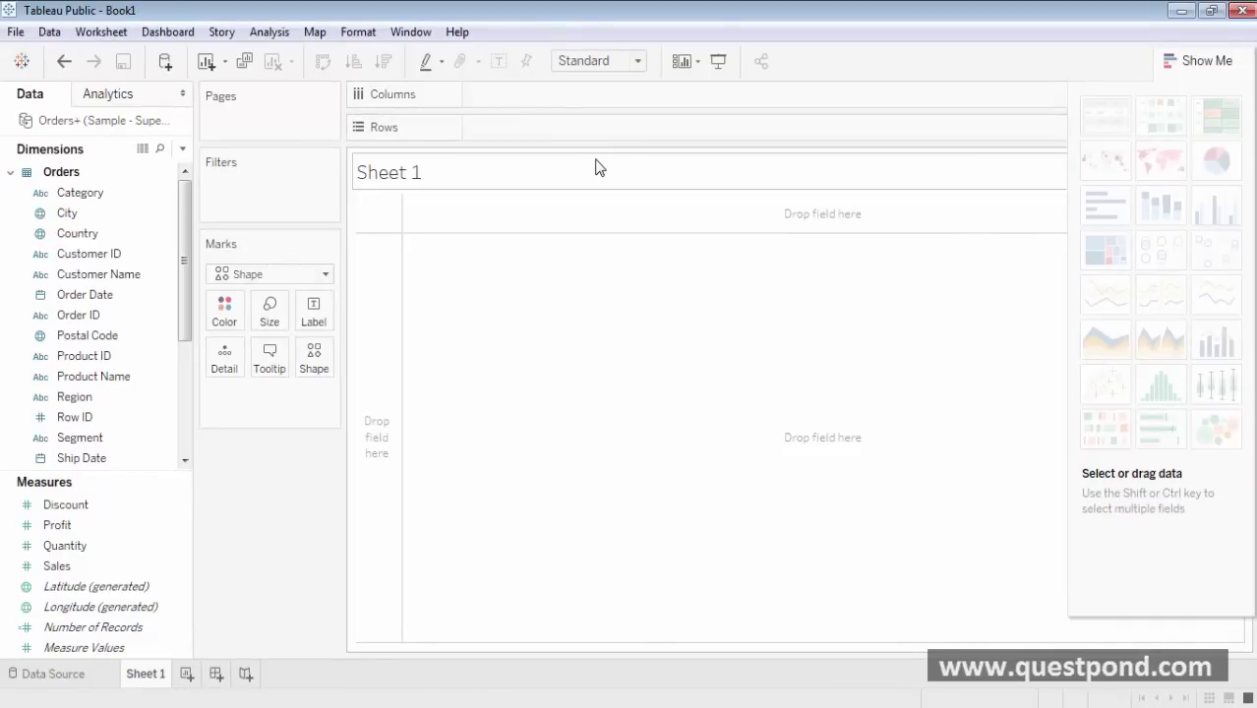
pyautogui.click(148, 397)
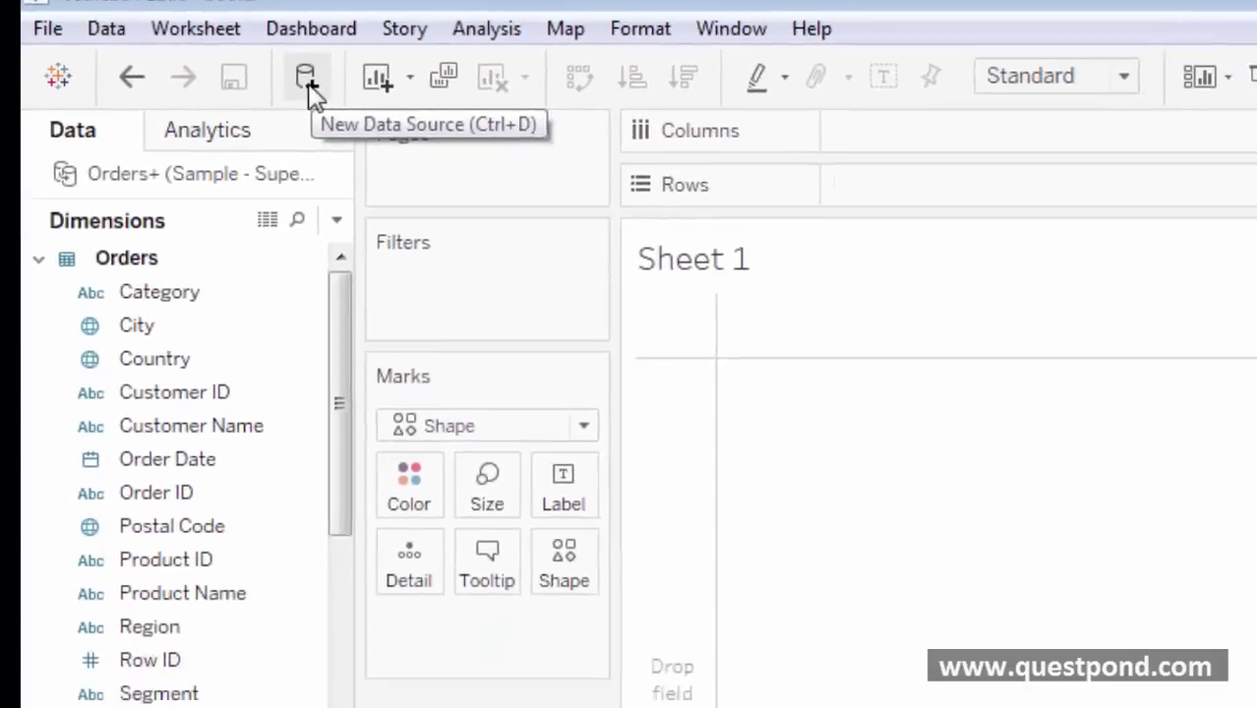
# Examine the file and server connection types offered for a new data source, and close the list.
pyautogui.click(371, 134)
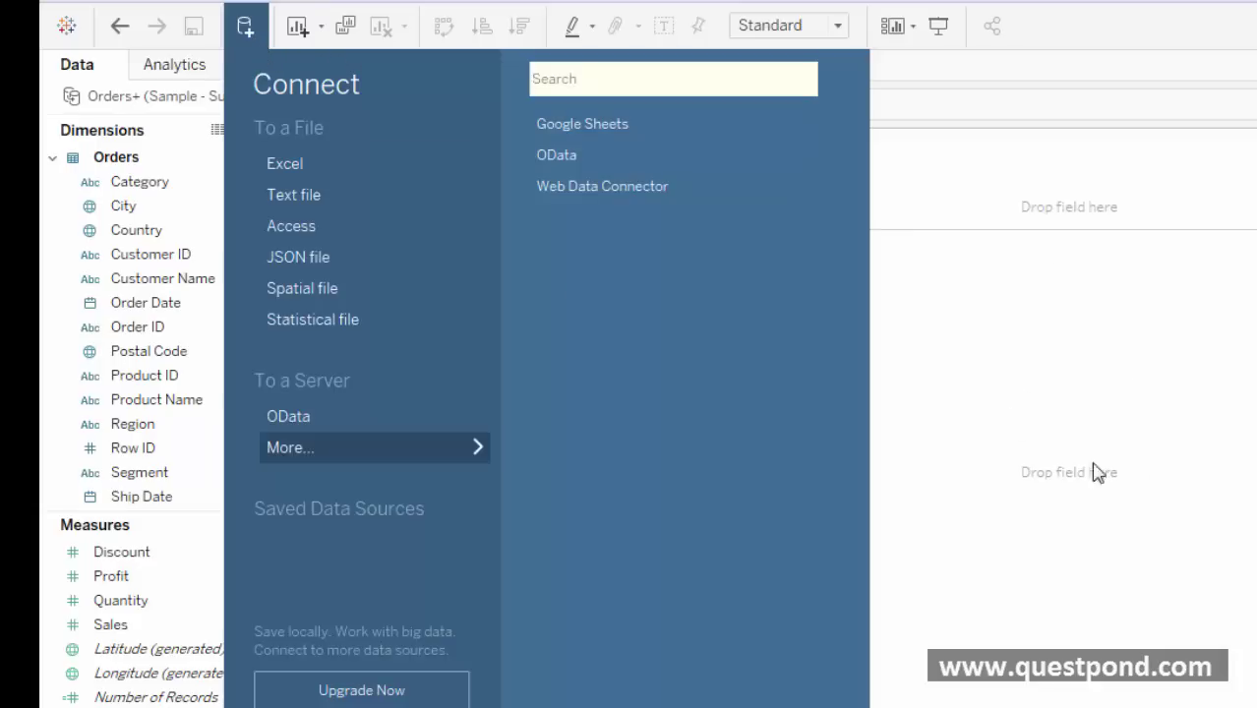
pyautogui.click(246, 28)
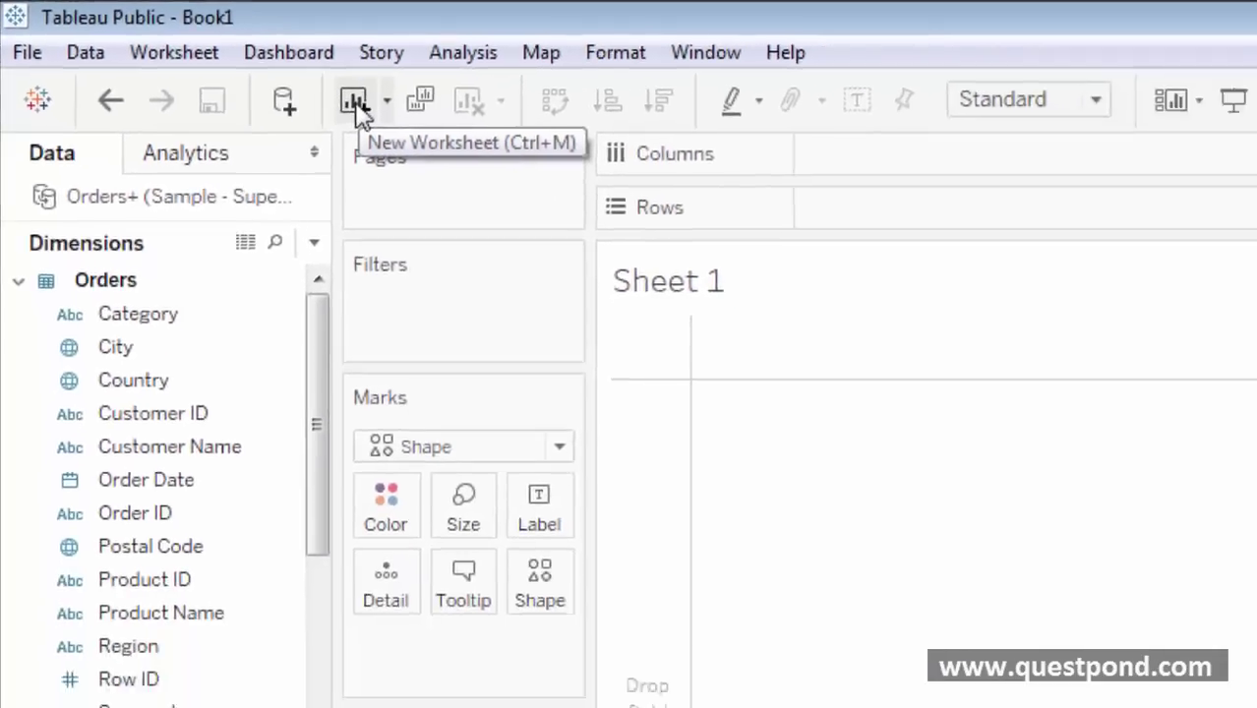
# Add two new blank worksheets to the workbook.
pyautogui.click(506, 145)
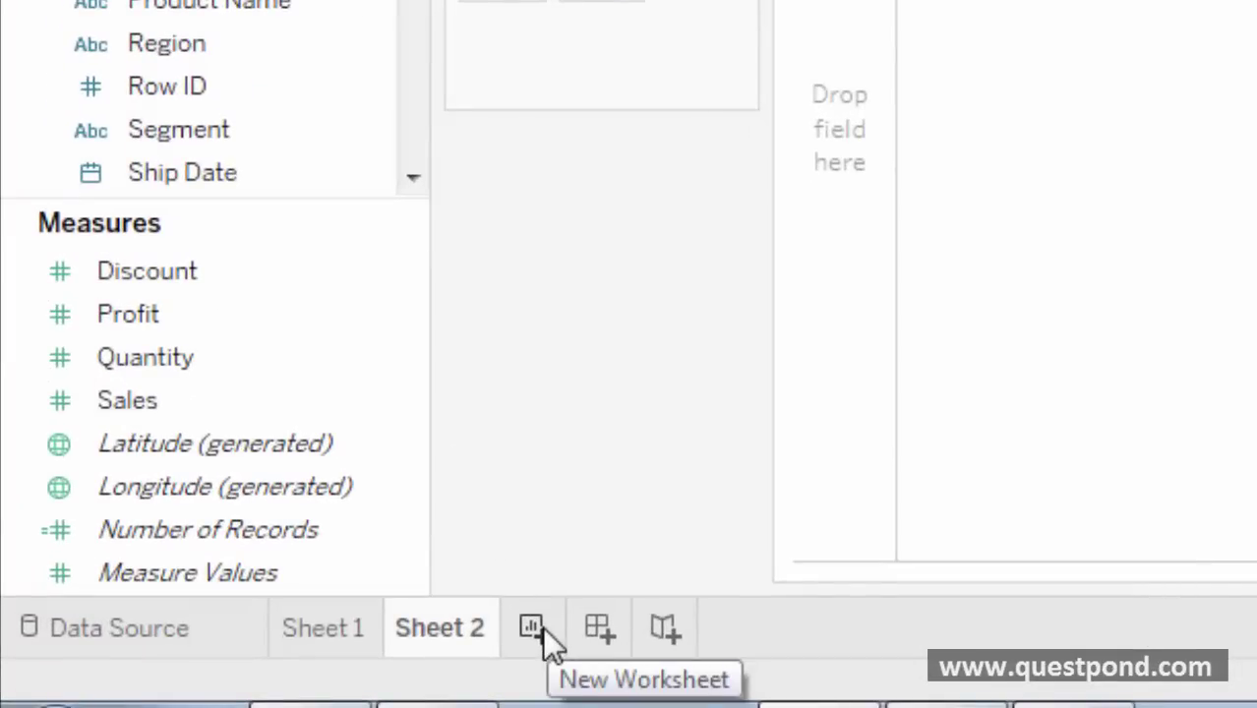
pyautogui.click(539, 630)
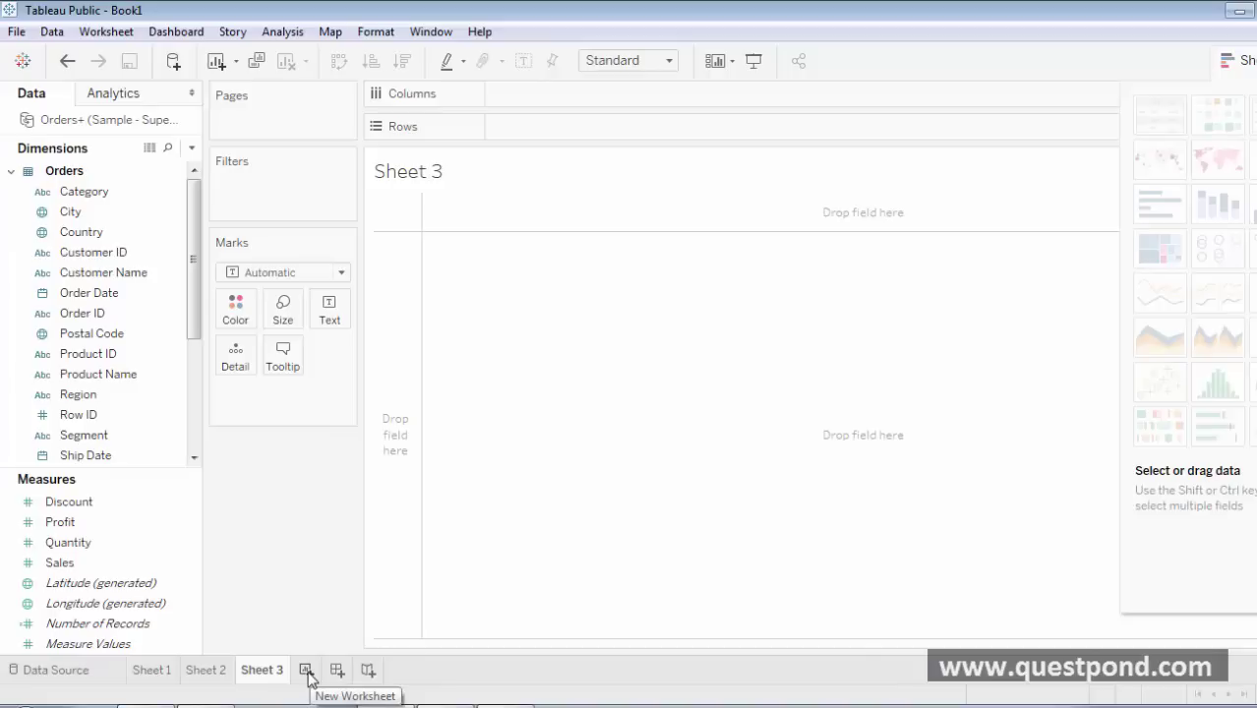
# Delete the worksheets Sheet 3 and Sheet 2 from the workbook.
pyautogui.rightClick(269, 677)
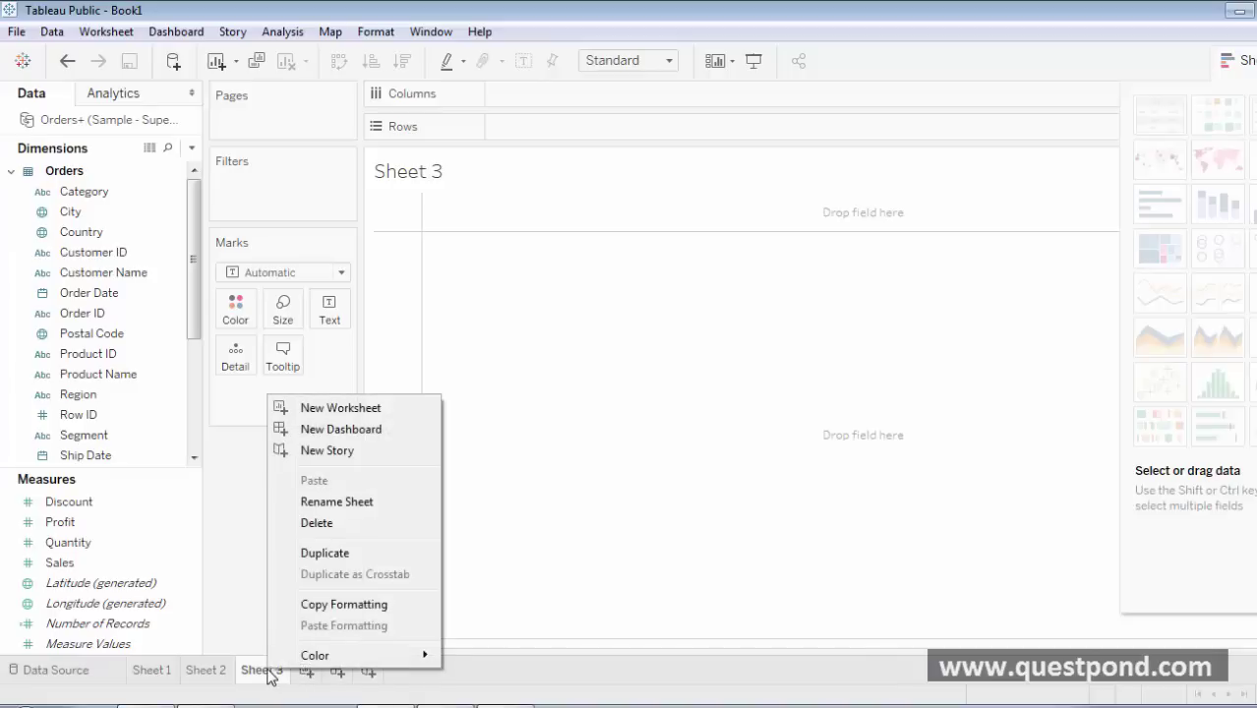
pyautogui.click(335, 523)
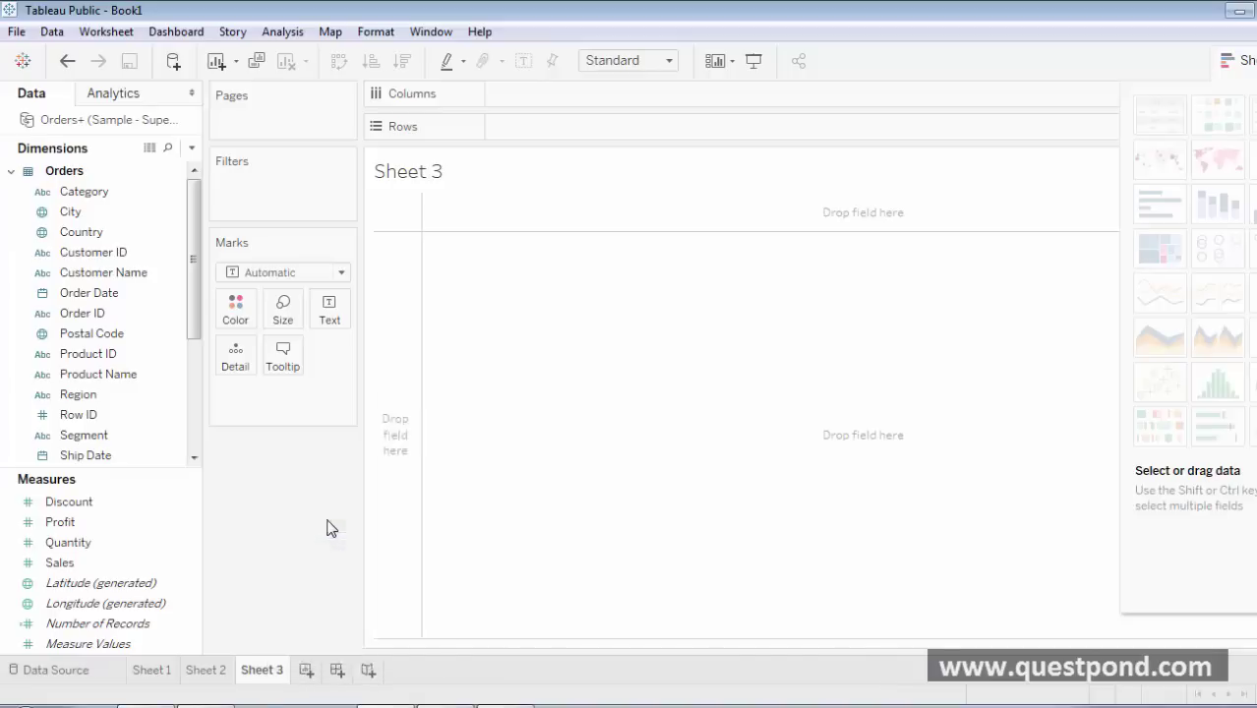
pyautogui.rightClick(226, 671)
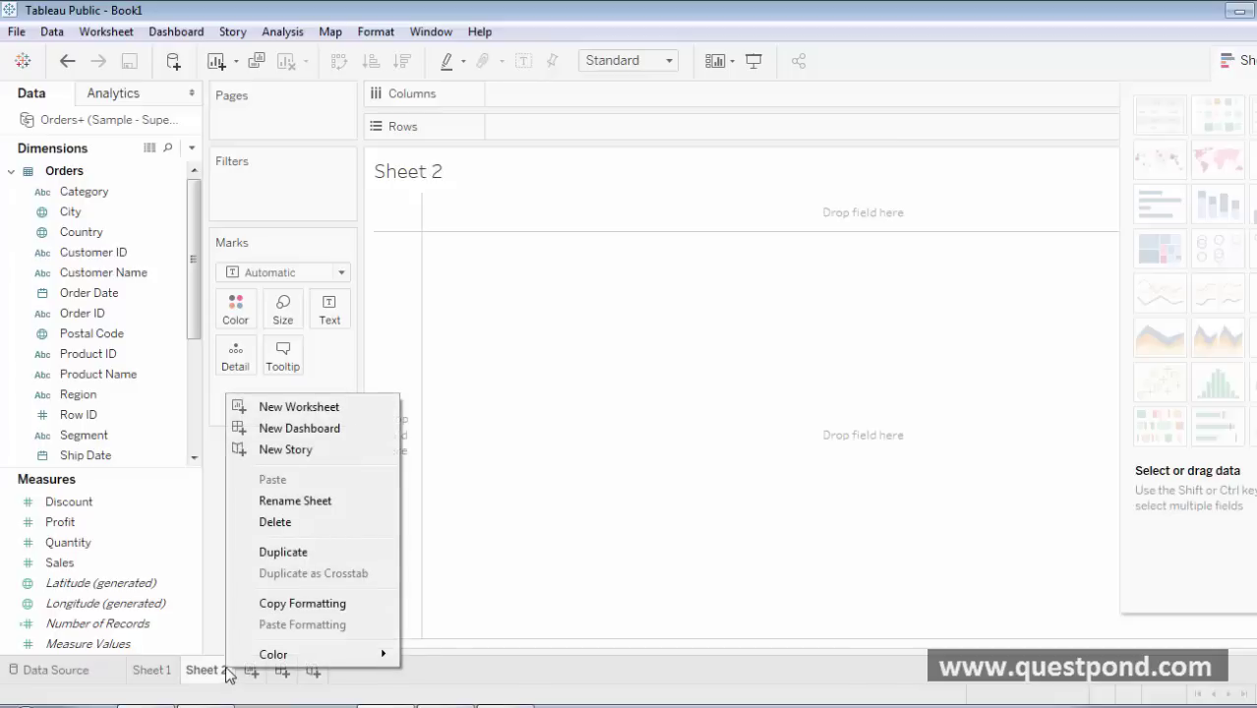
pyautogui.click(280, 523)
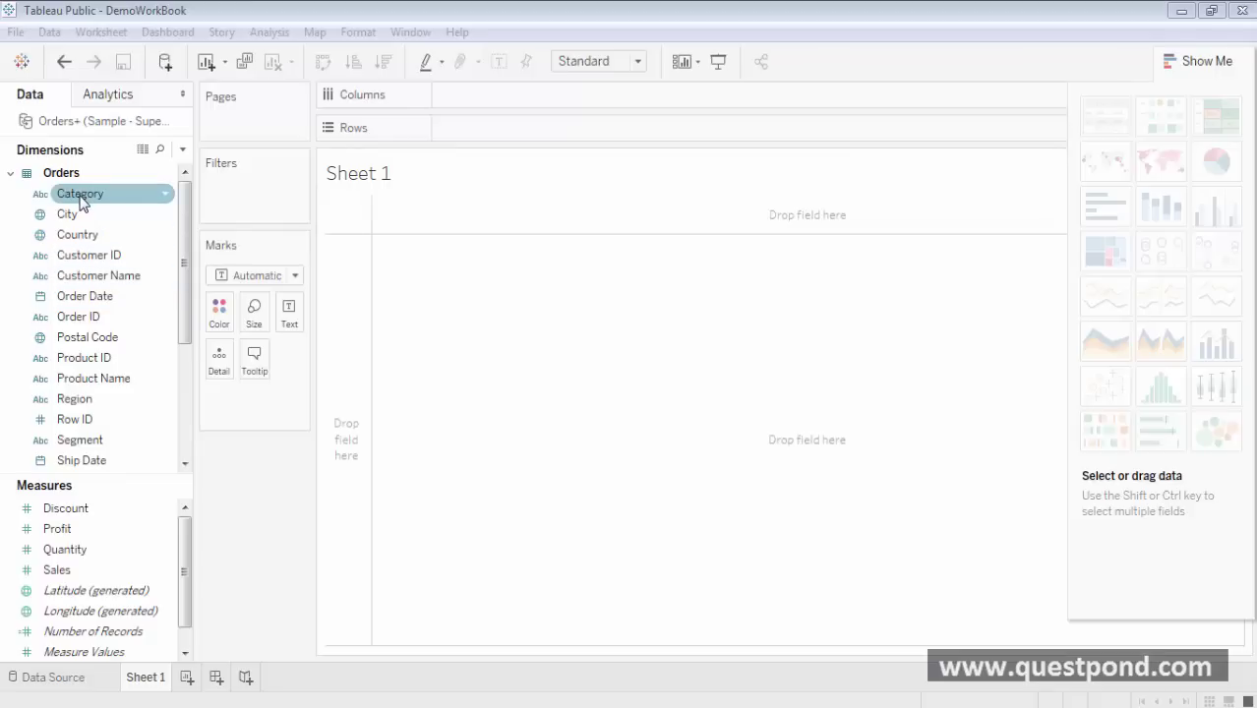
# Chart Sales by Category with Category on Columns and Sales on Rows, and swap the two fields to get horizontal bars.
pyautogui.moveTo(79, 196); pyautogui.dragTo(462, 98)
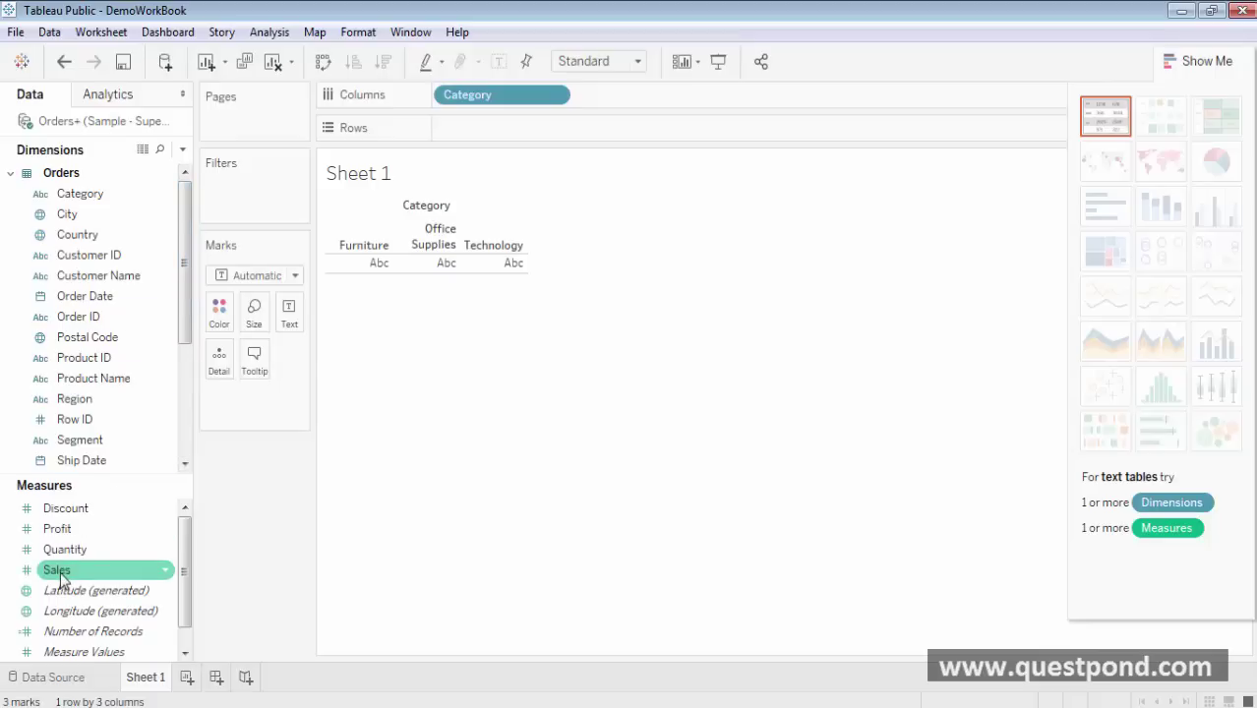
pyautogui.moveTo(61, 579); pyautogui.dragTo(466, 132)
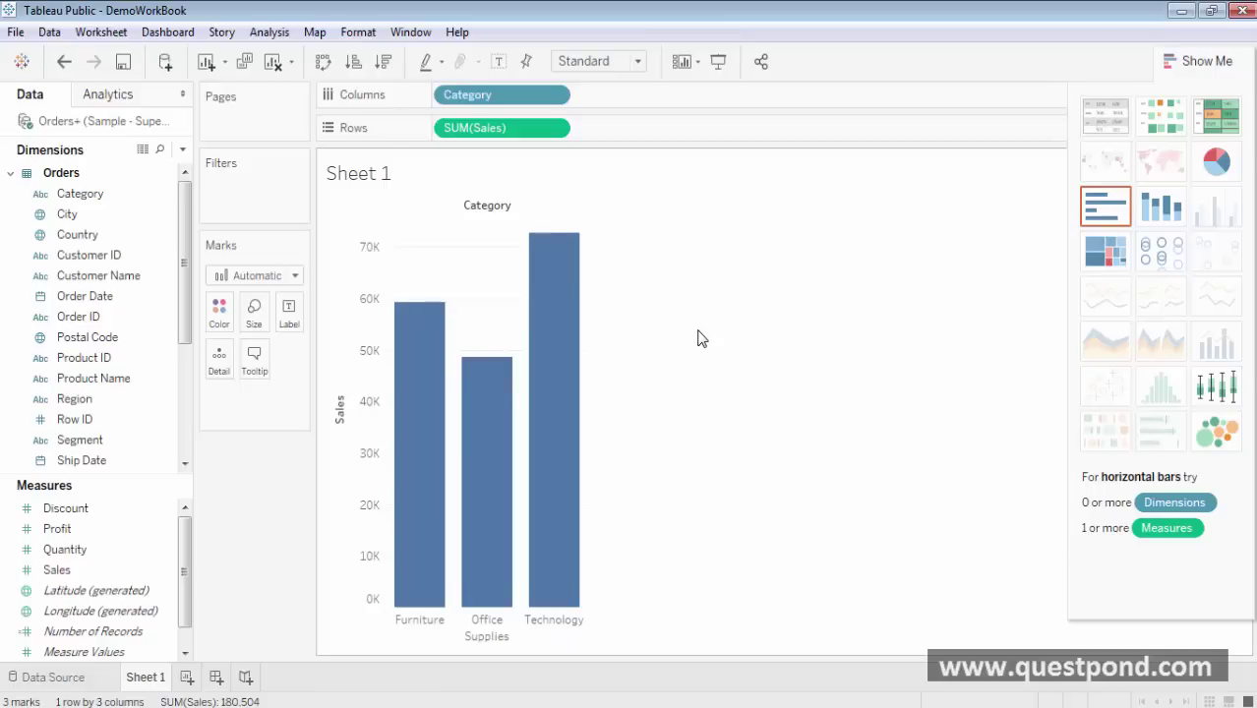
pyautogui.moveTo(561, 278)
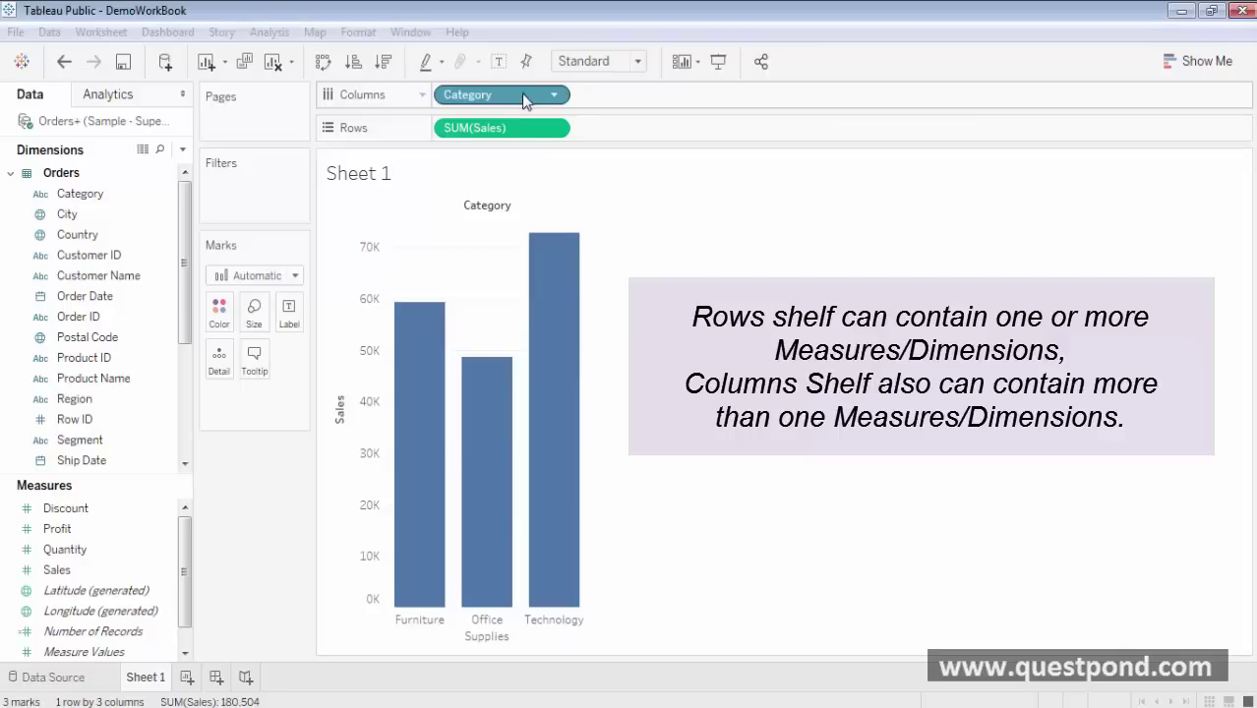
pyautogui.moveTo(525, 92)
pyautogui.mouseDown()
pyautogui.moveTo(685, 136)
pyautogui.moveTo(533, 103)
pyautogui.mouseUp()
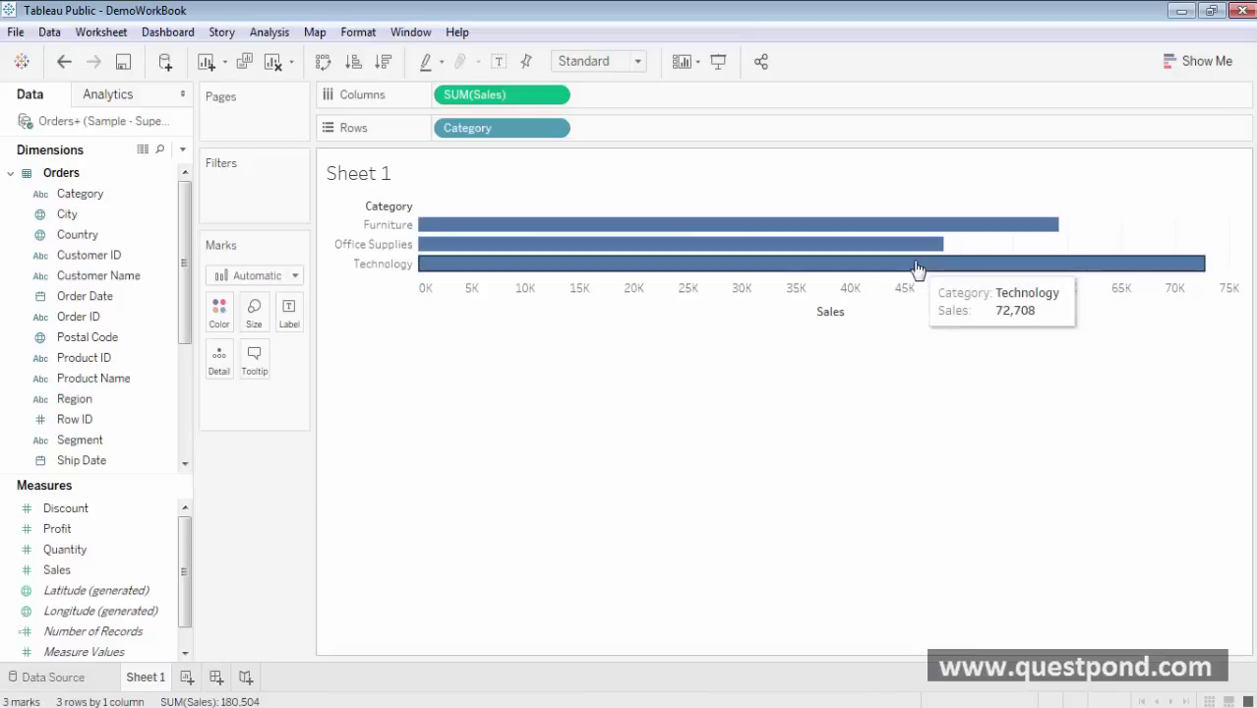
pyautogui.moveTo(912, 248)
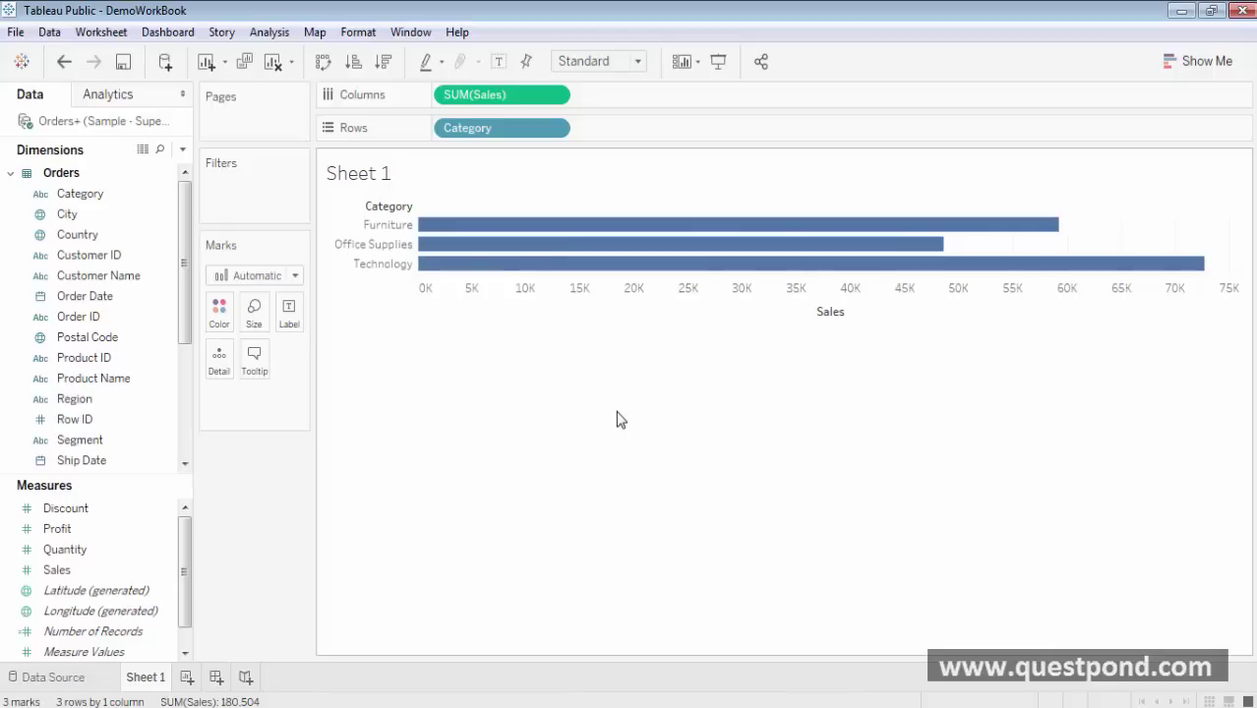
# Break the Sales bars down by Segment beside Category on Rows, and remove Segment from the shelf again.
pyautogui.click(97, 444)
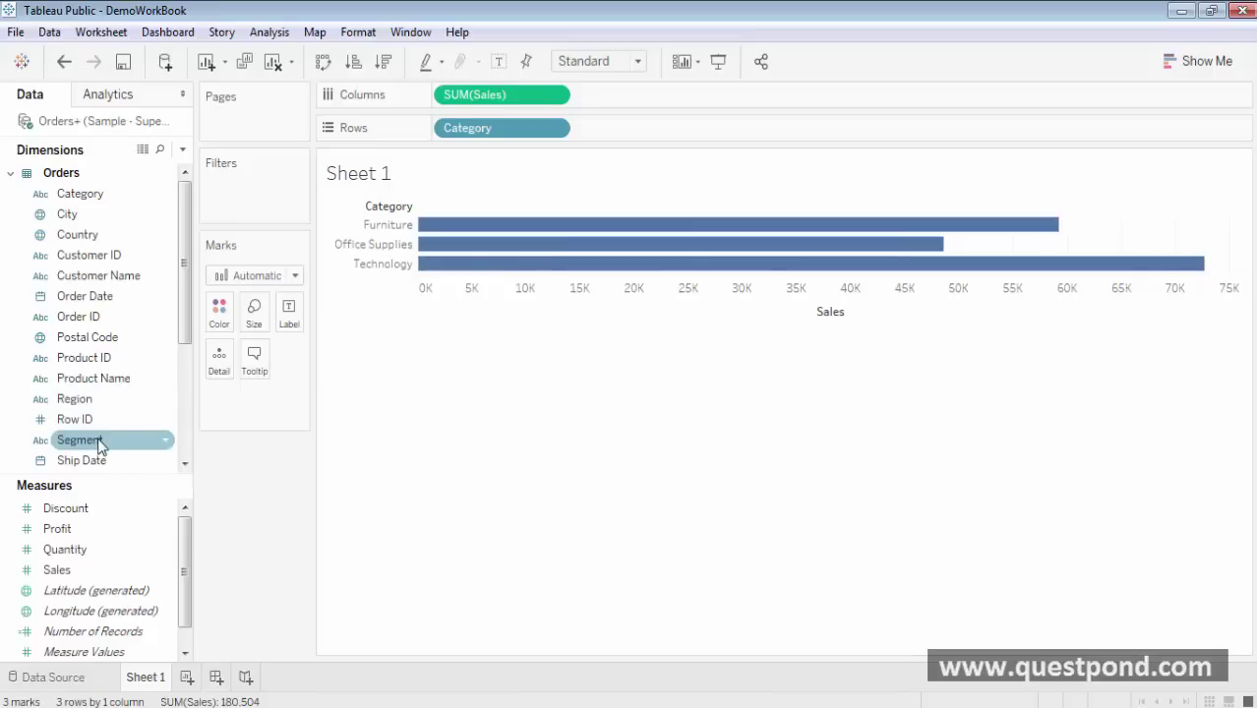
pyautogui.moveTo(98, 444); pyautogui.dragTo(673, 131)
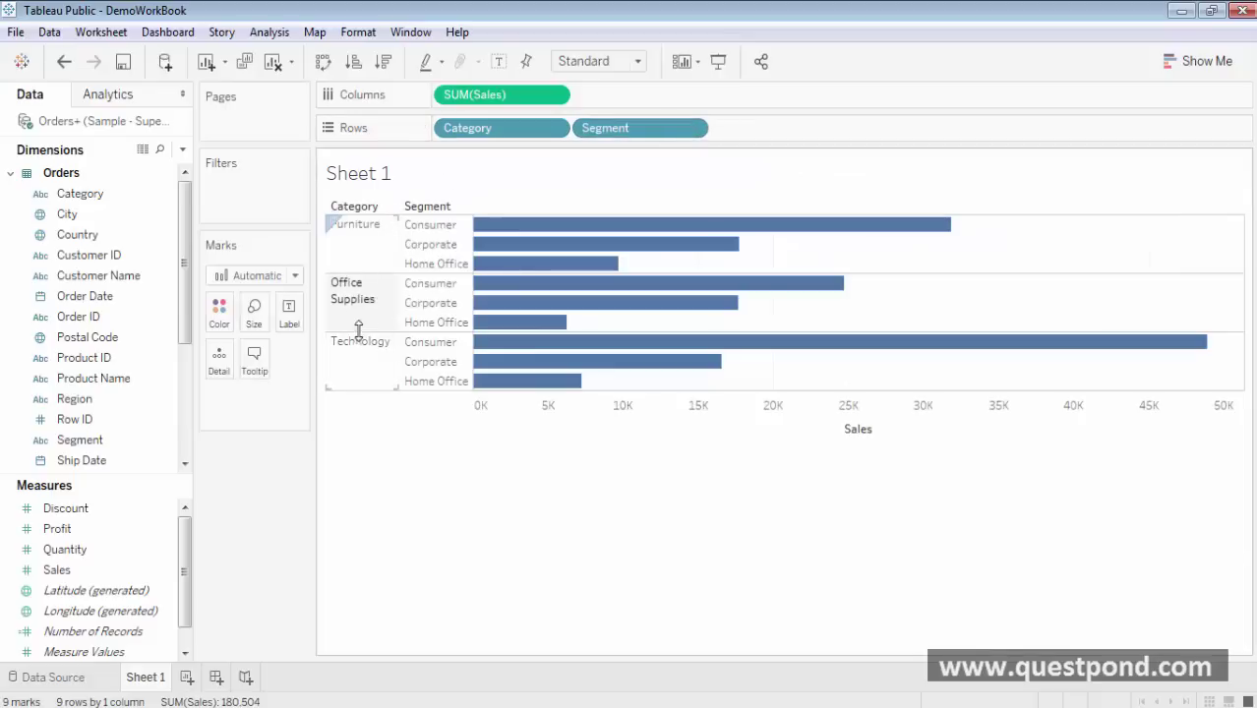
pyautogui.moveTo(533, 222)
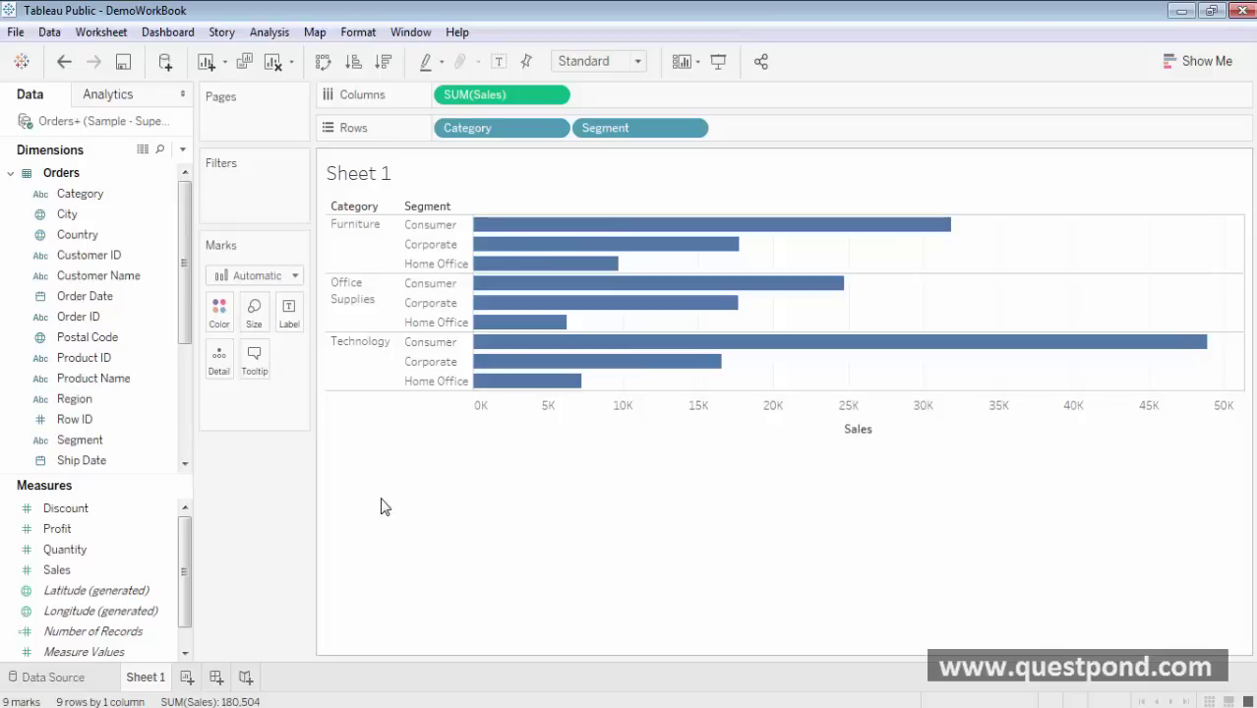
pyautogui.rightClick(662, 132)
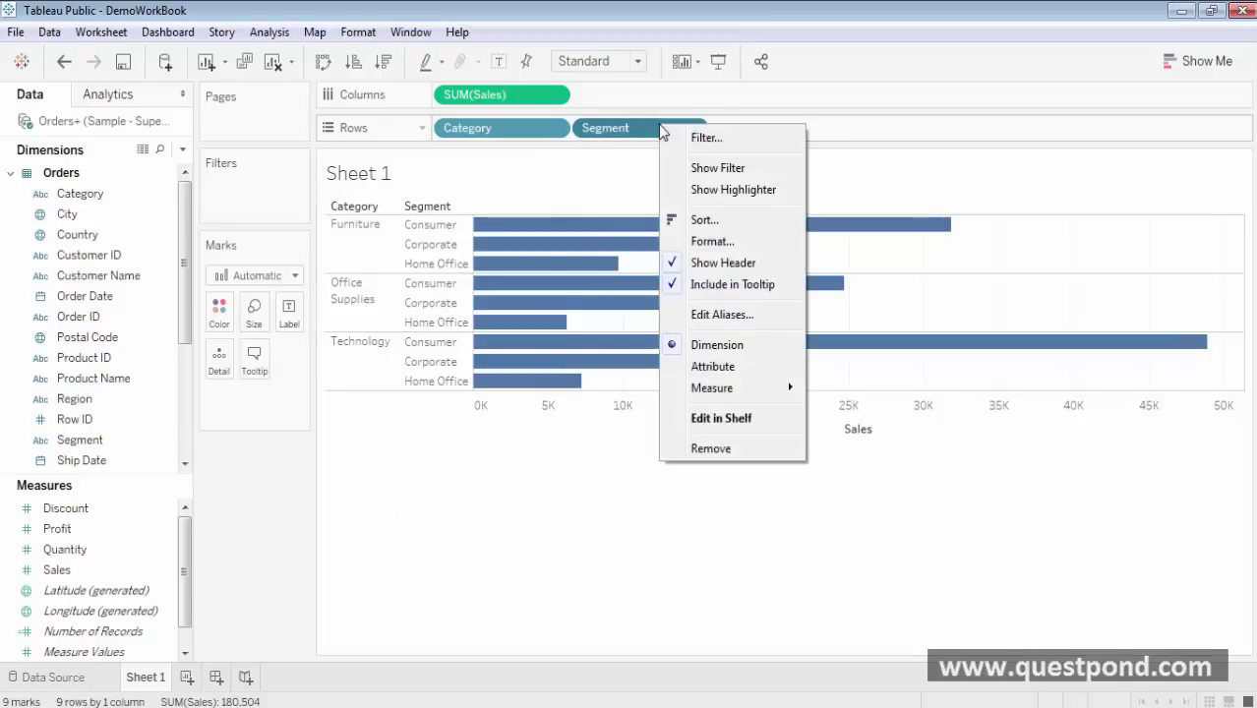
pyautogui.click(712, 448)
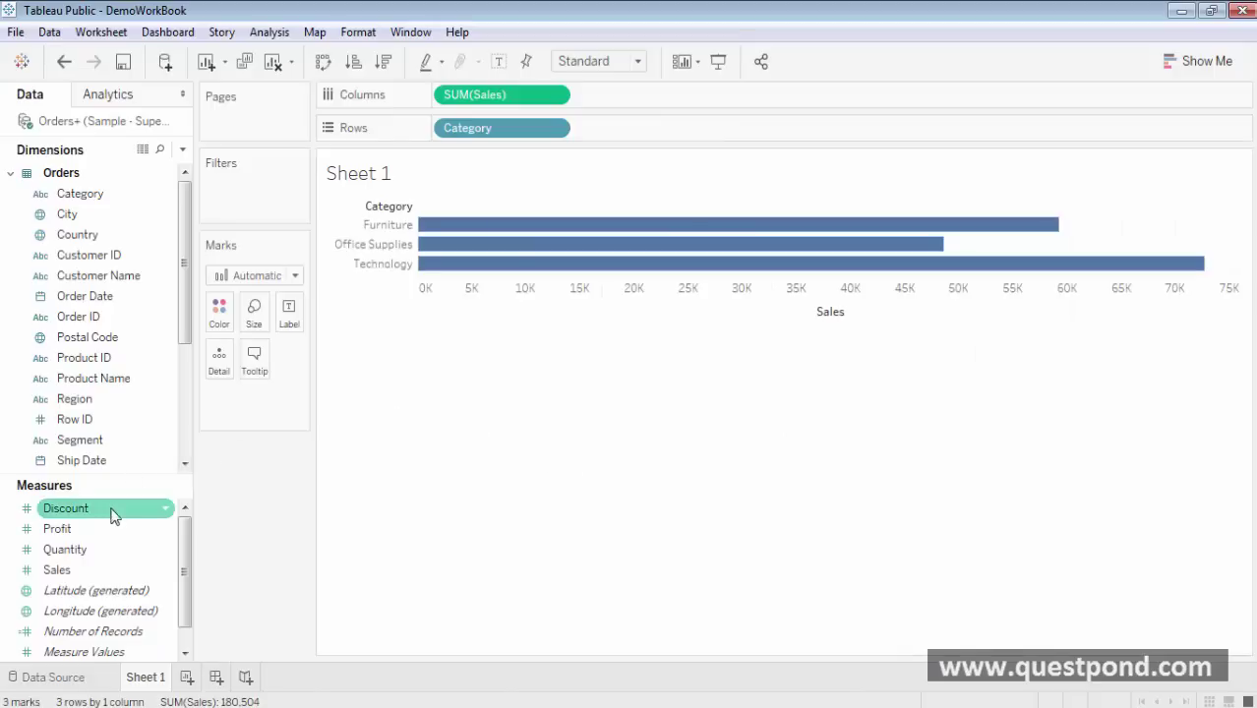
# Add Profit to Columns beside Sales to compare both measures for each category.
pyautogui.moveTo(82, 534); pyautogui.dragTo(640, 94)
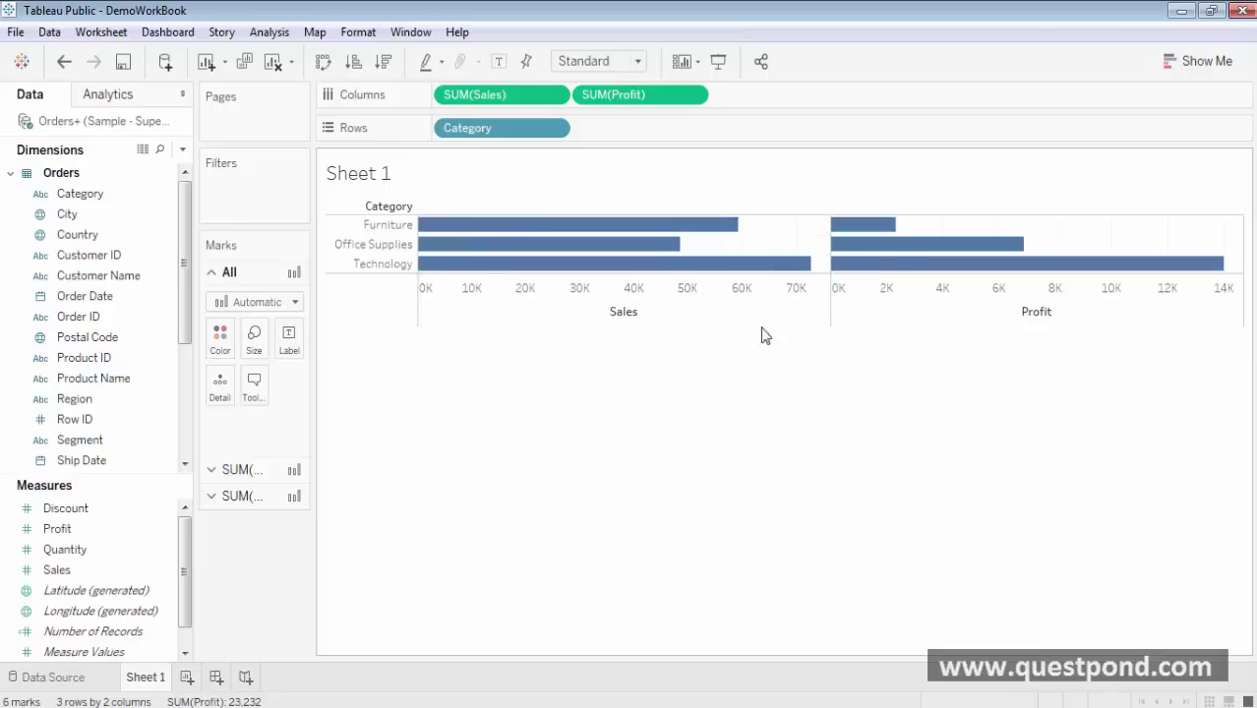
pyautogui.moveTo(907, 254)
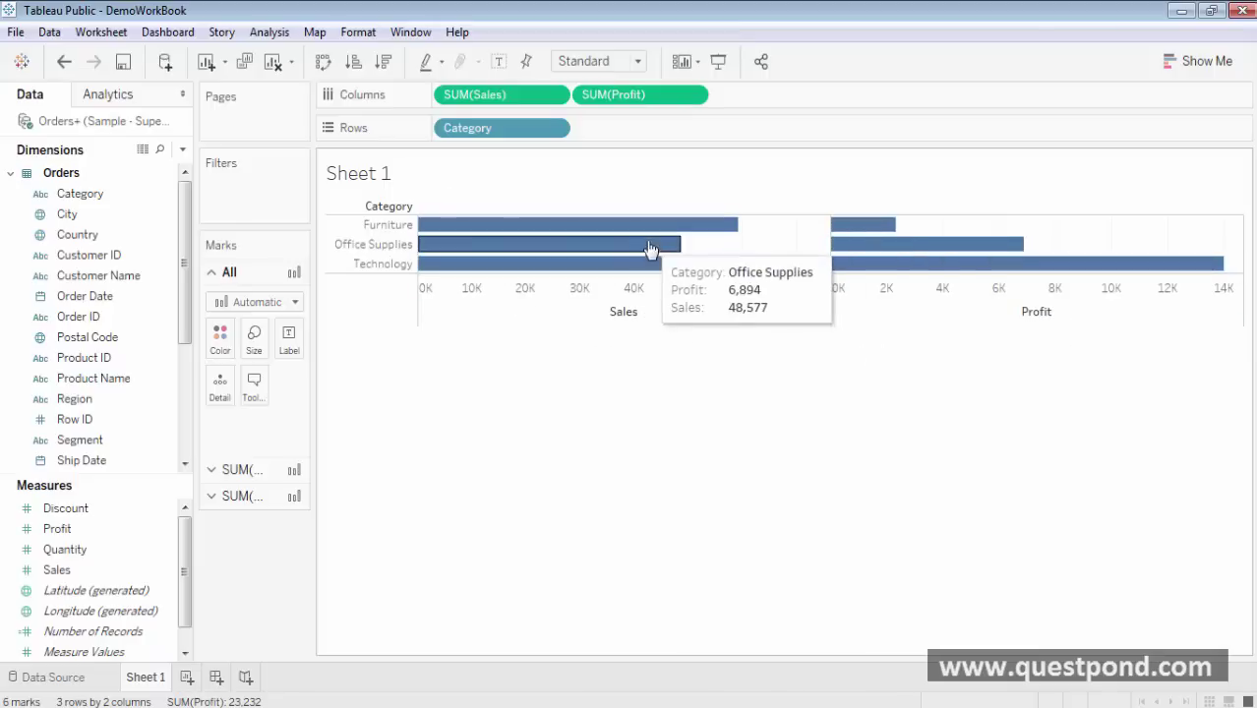
pyautogui.moveTo(938, 272)
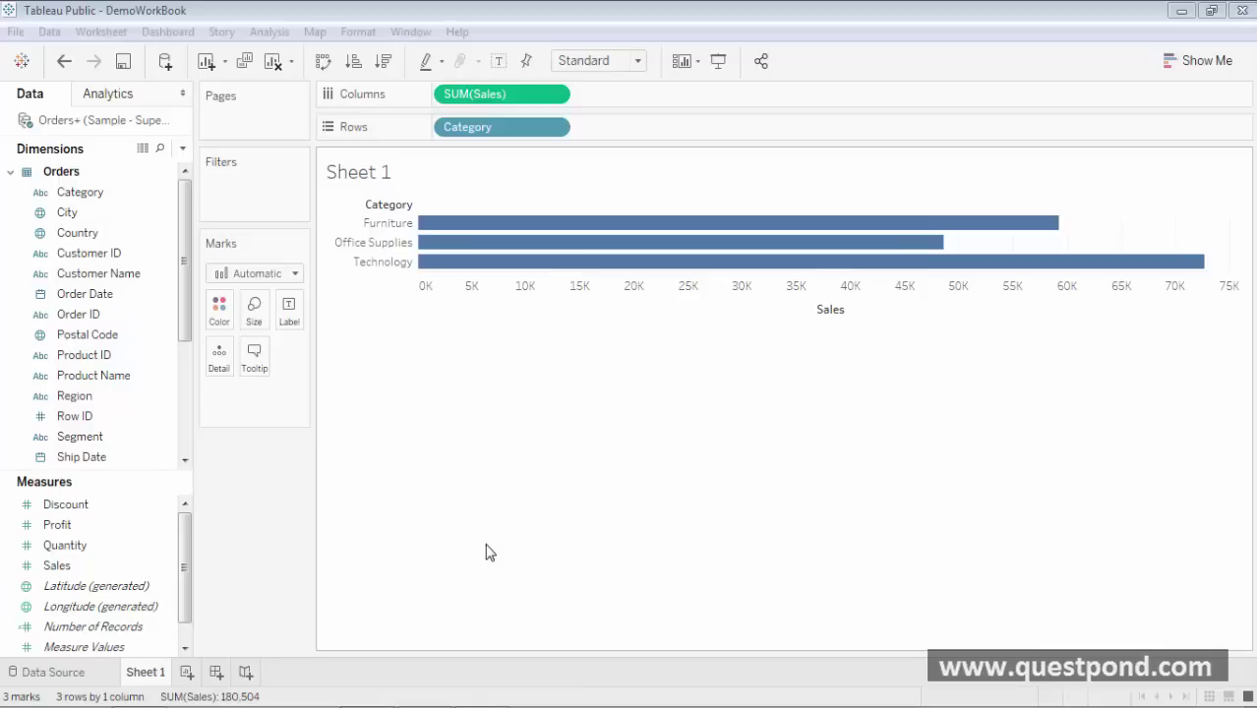
# Add the Profit and Discount measures to Columns after Sales.
pyautogui.click(57, 570)
pyautogui.click(70, 528)
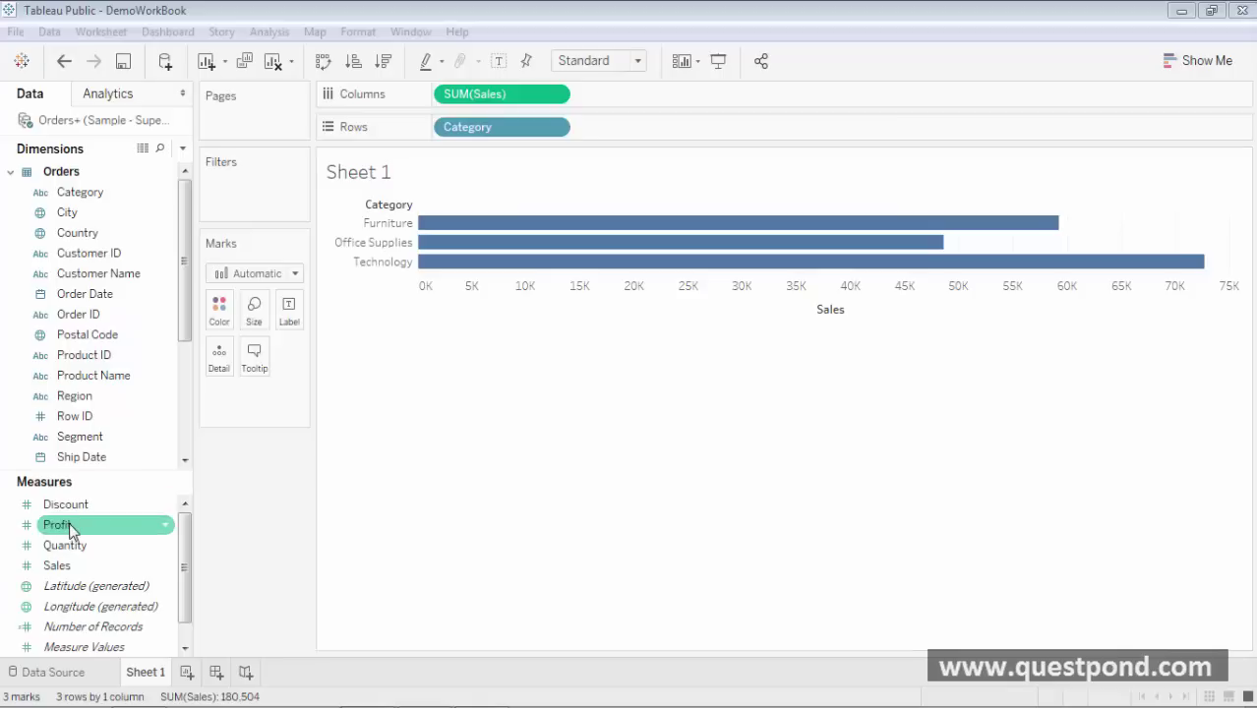
pyautogui.moveTo(70, 528); pyautogui.dragTo(612, 104)
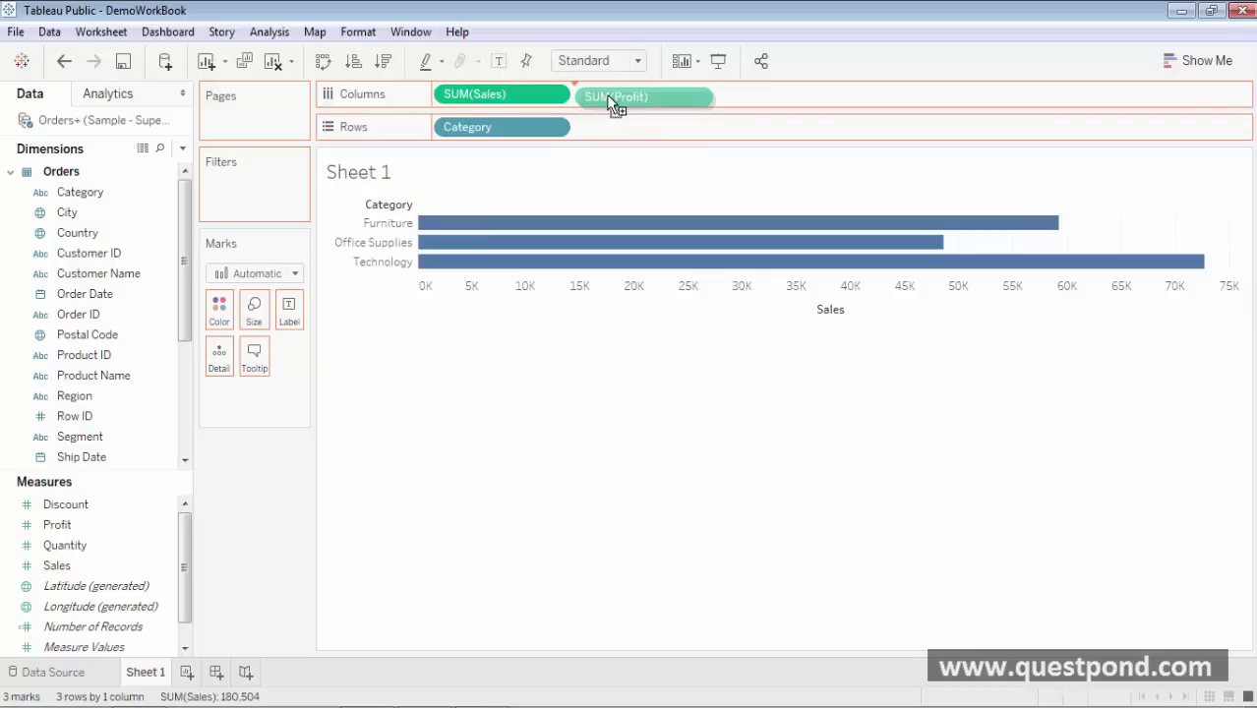
pyautogui.moveTo(609, 98); pyautogui.dragTo(610, 101)
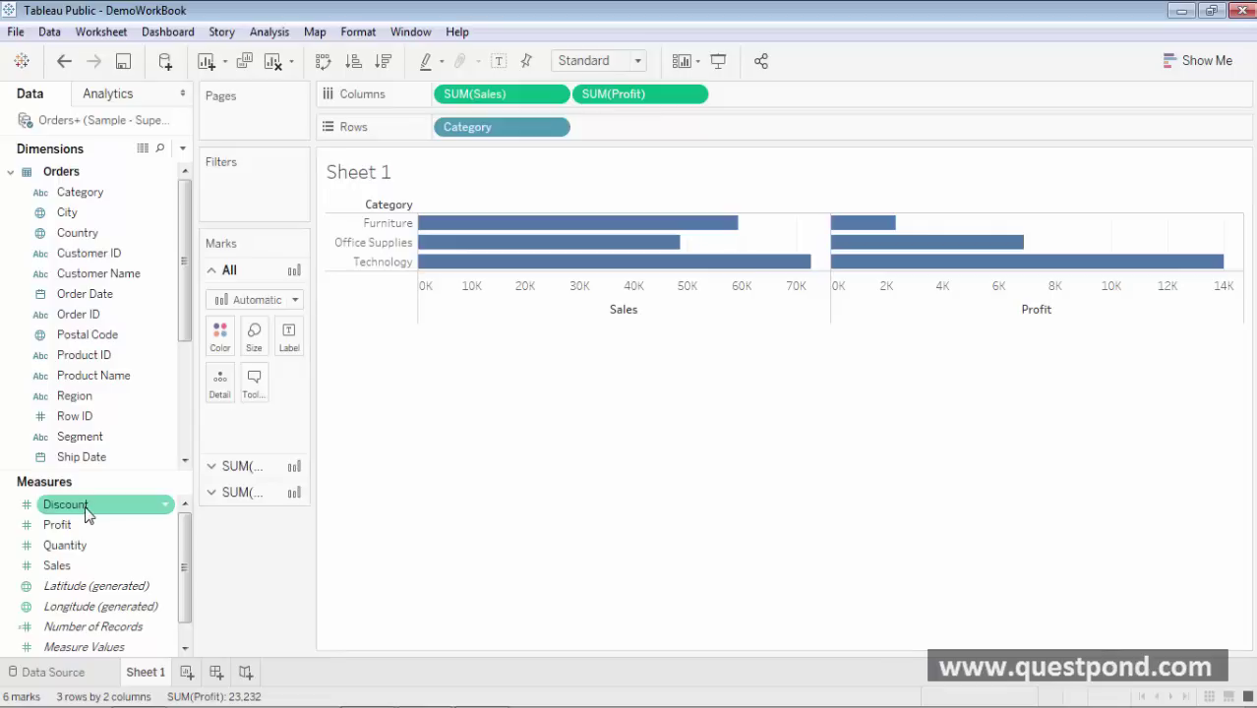
pyautogui.moveTo(86, 514); pyautogui.dragTo(762, 94)
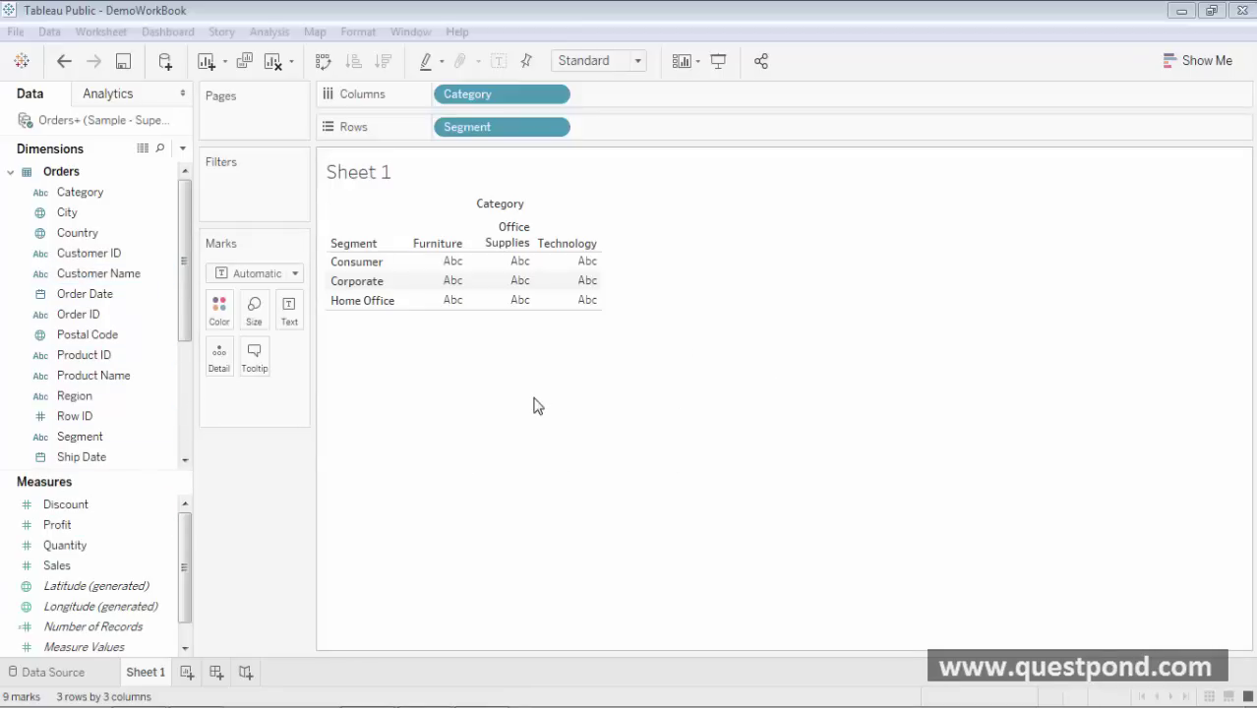
# Try the Bar, Circle and Text mark types on the Category by Segment table, and return the mark type to Automatic.
pyautogui.click(69, 196)
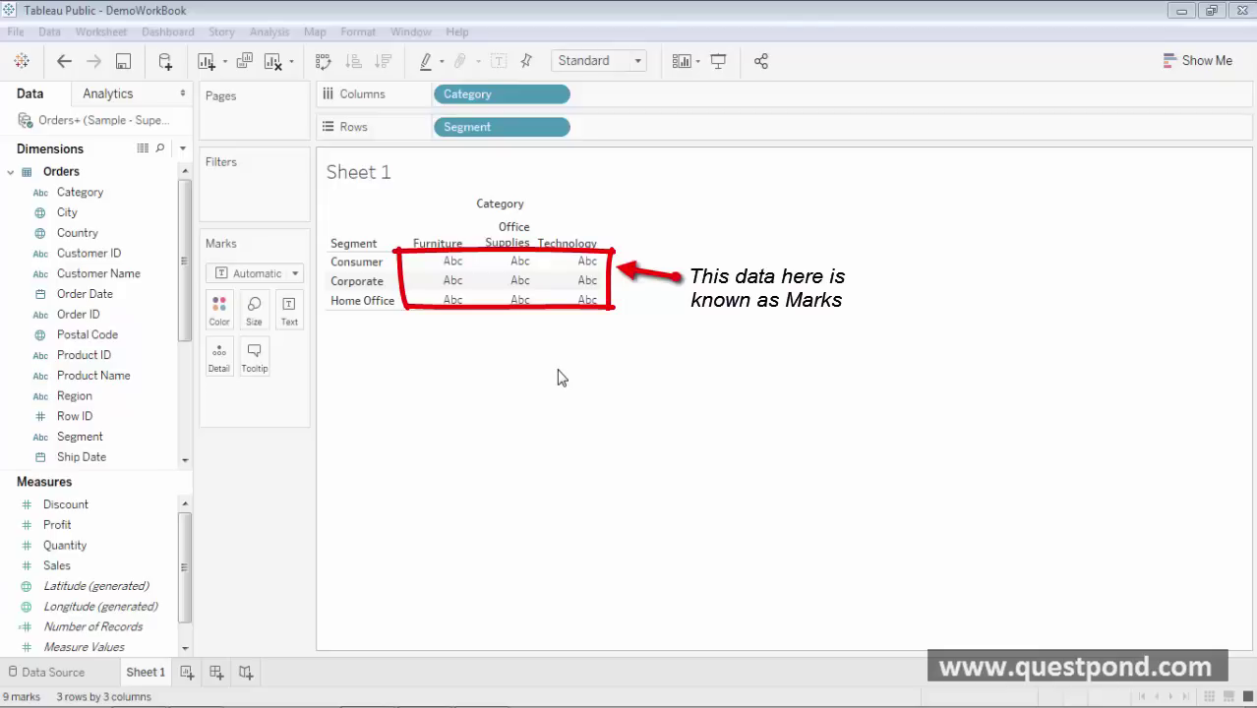
pyautogui.moveTo(504, 271)
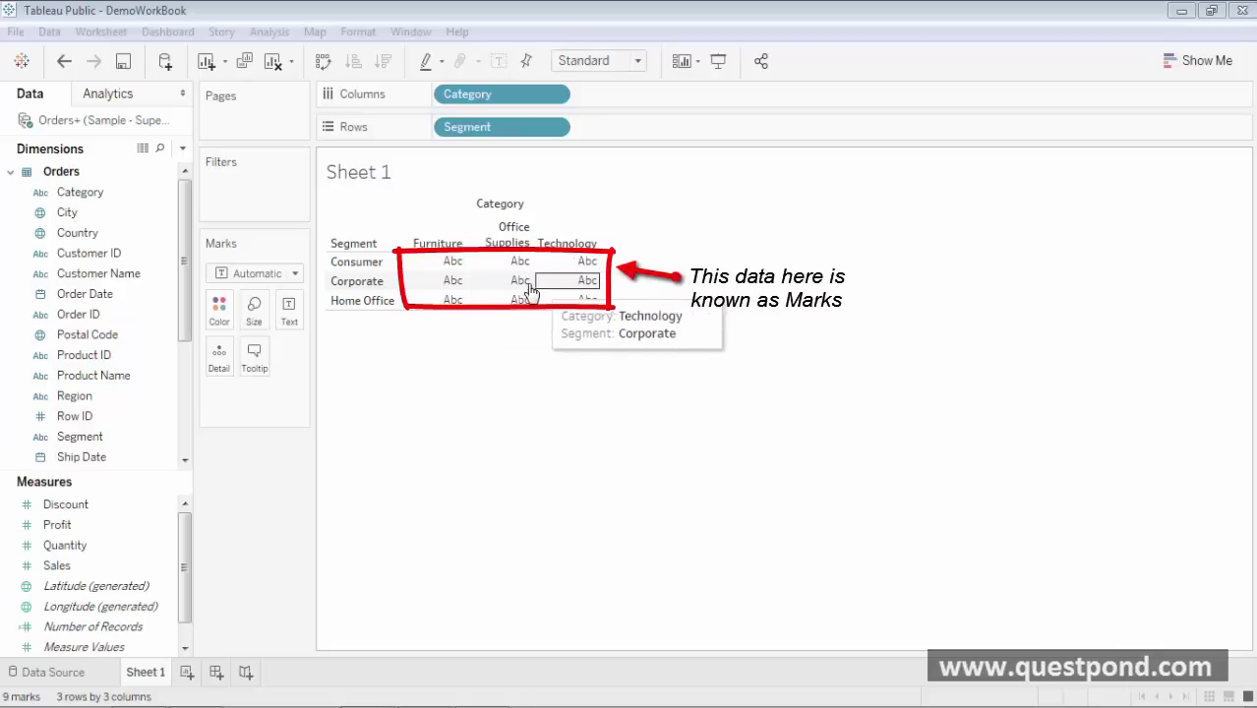
pyautogui.moveTo(462, 285)
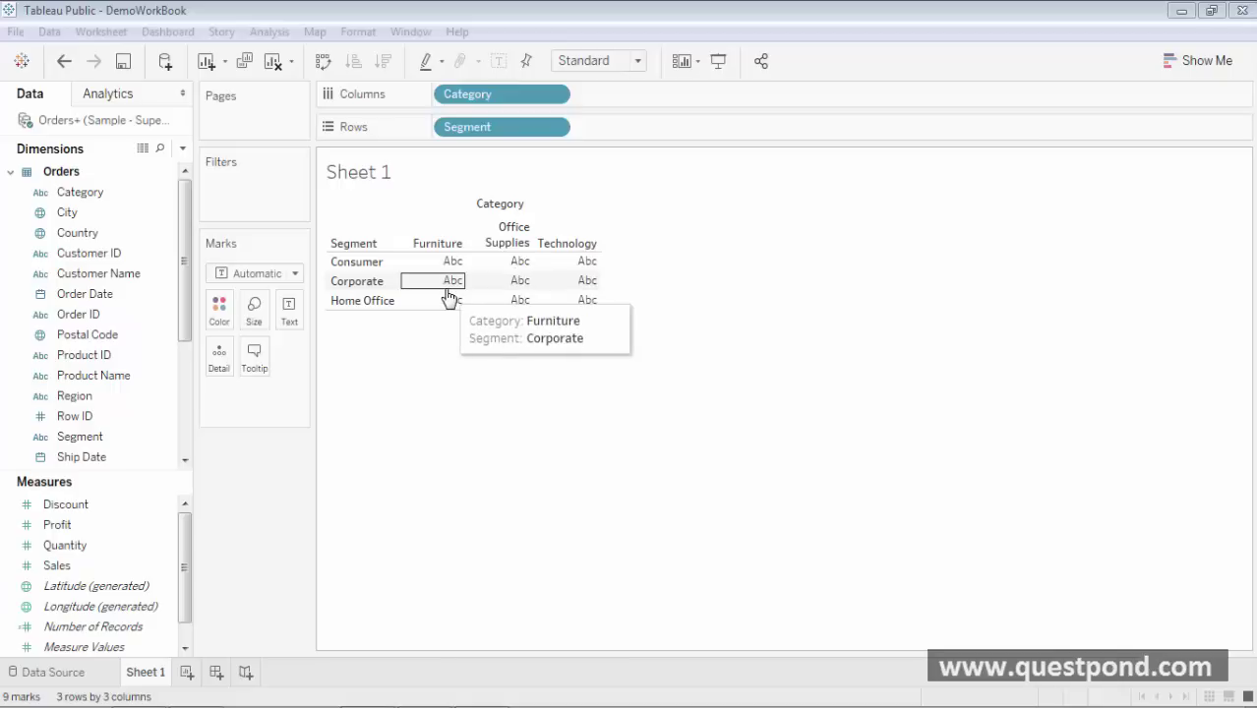
pyautogui.click(295, 274)
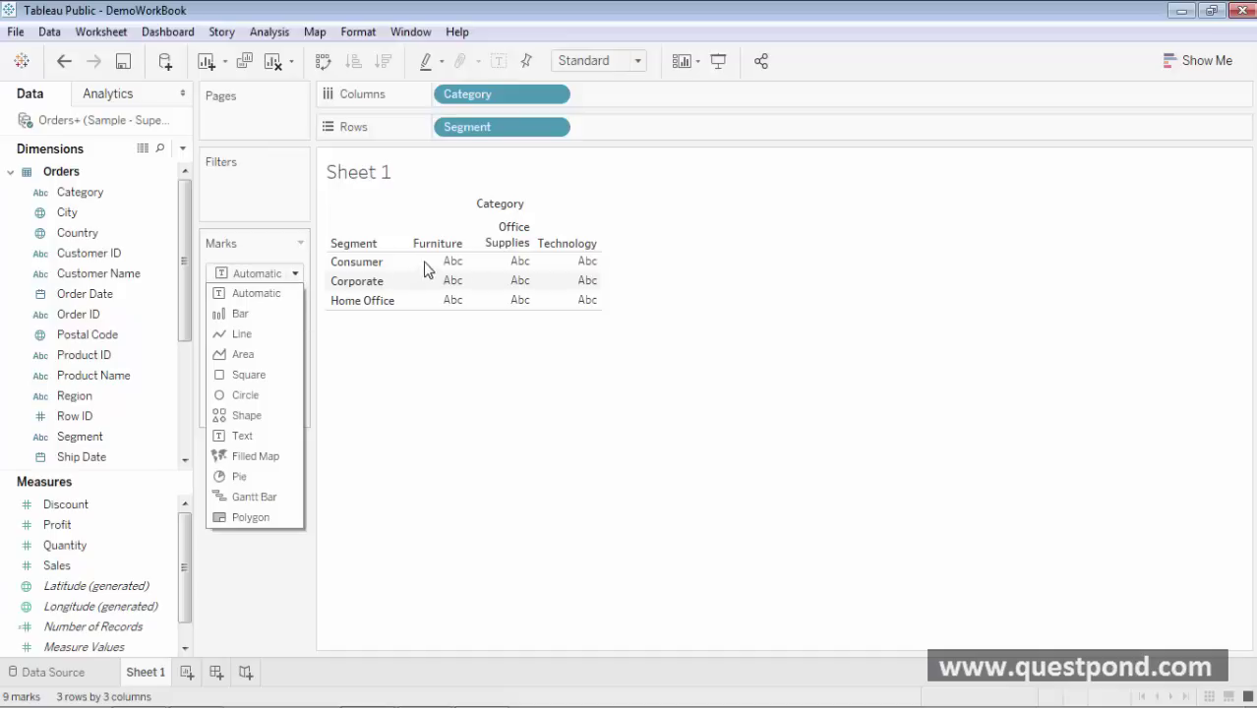
pyautogui.click(242, 314)
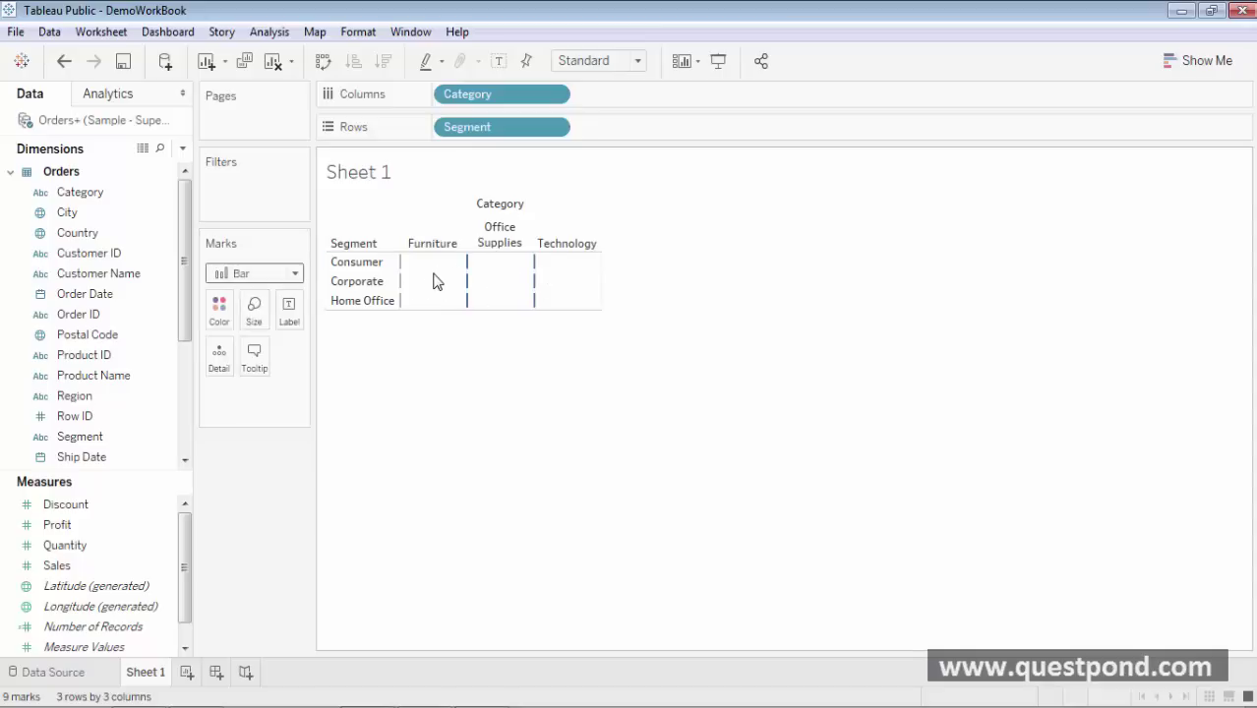
pyautogui.click(292, 274)
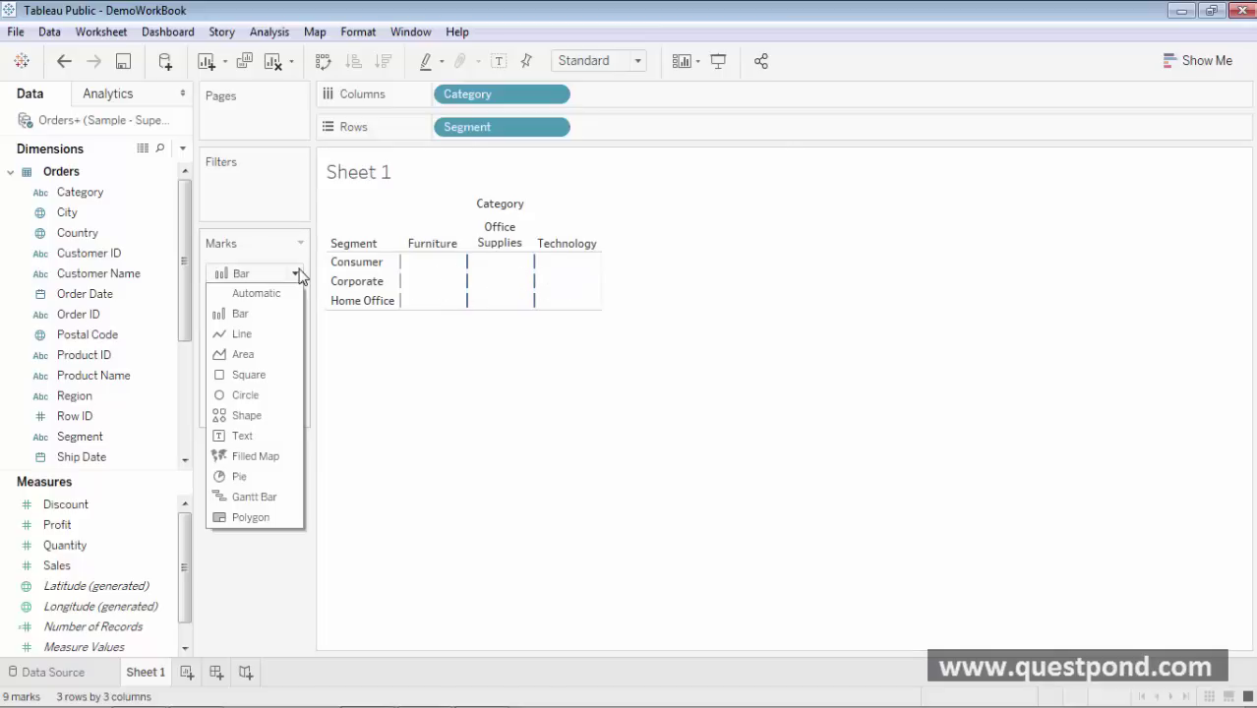
pyautogui.click(243, 395)
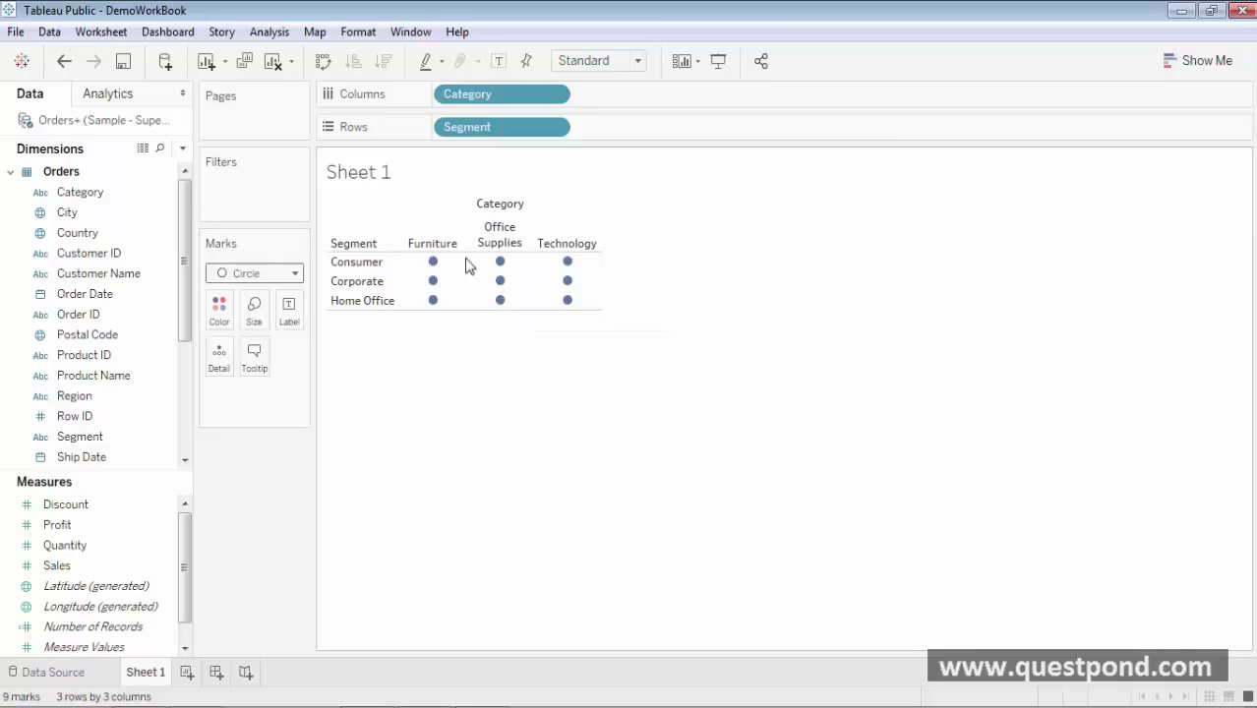
pyautogui.click(295, 275)
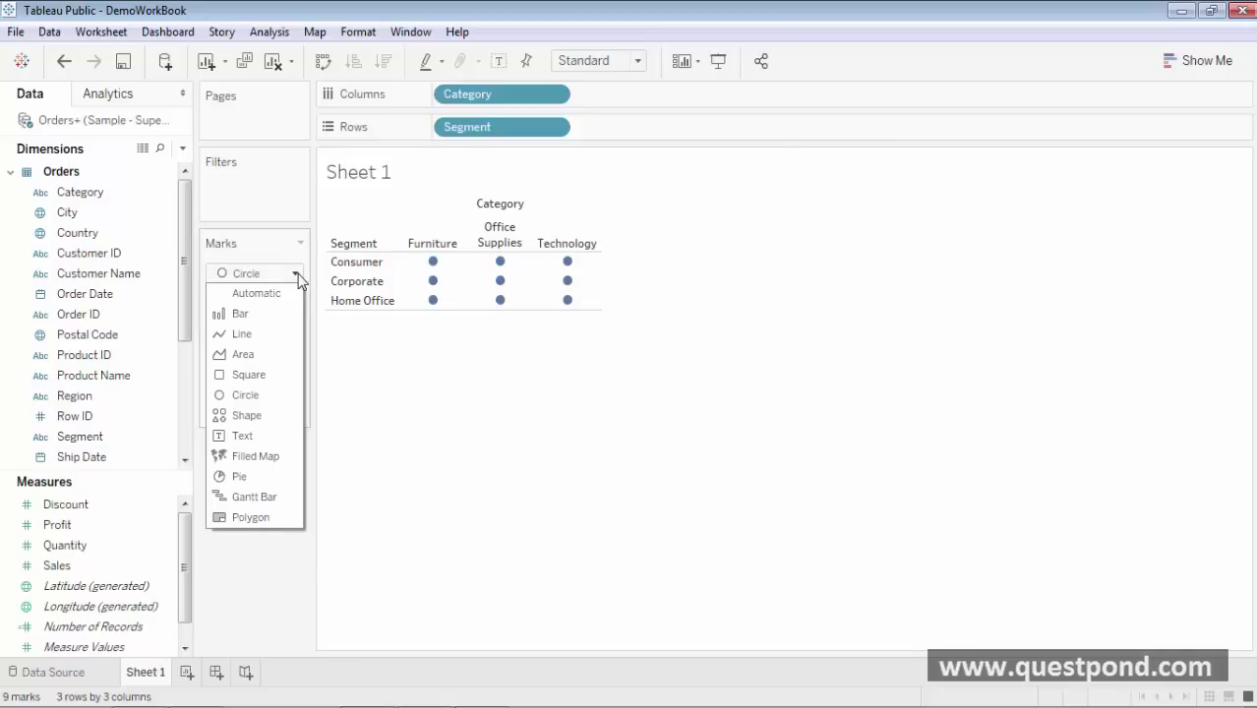
pyautogui.click(247, 436)
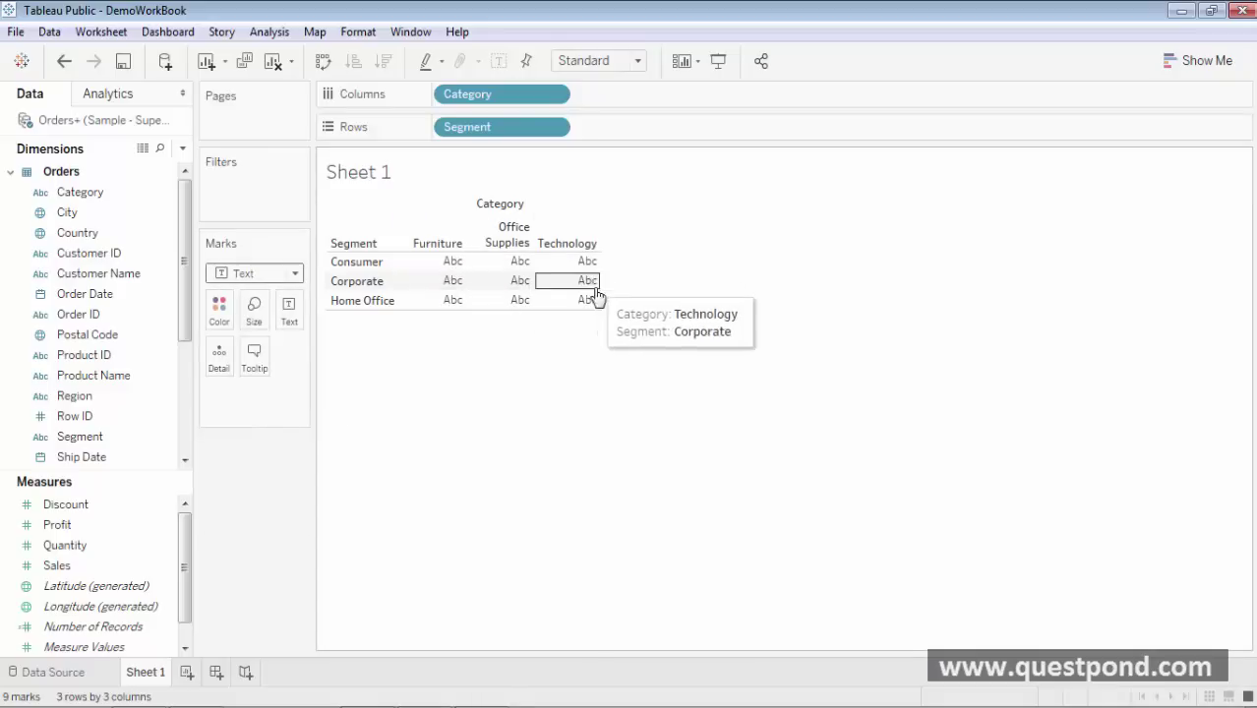
pyautogui.click(295, 275)
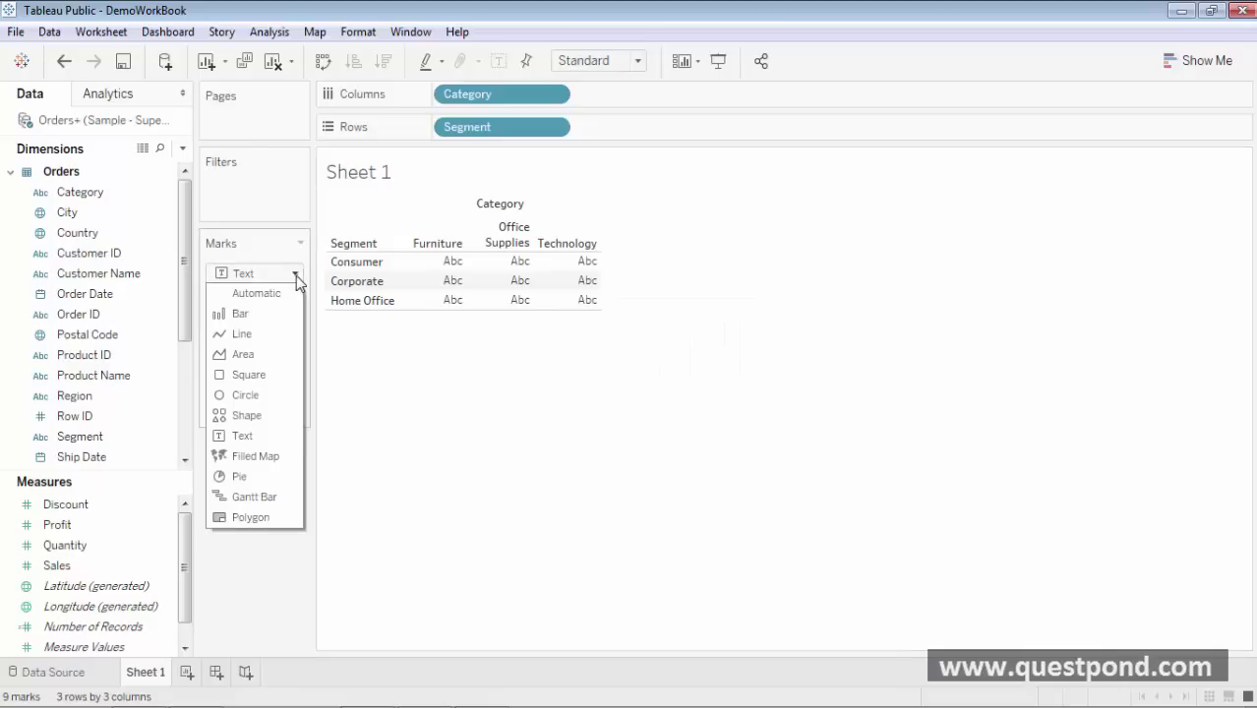
pyautogui.click(258, 293)
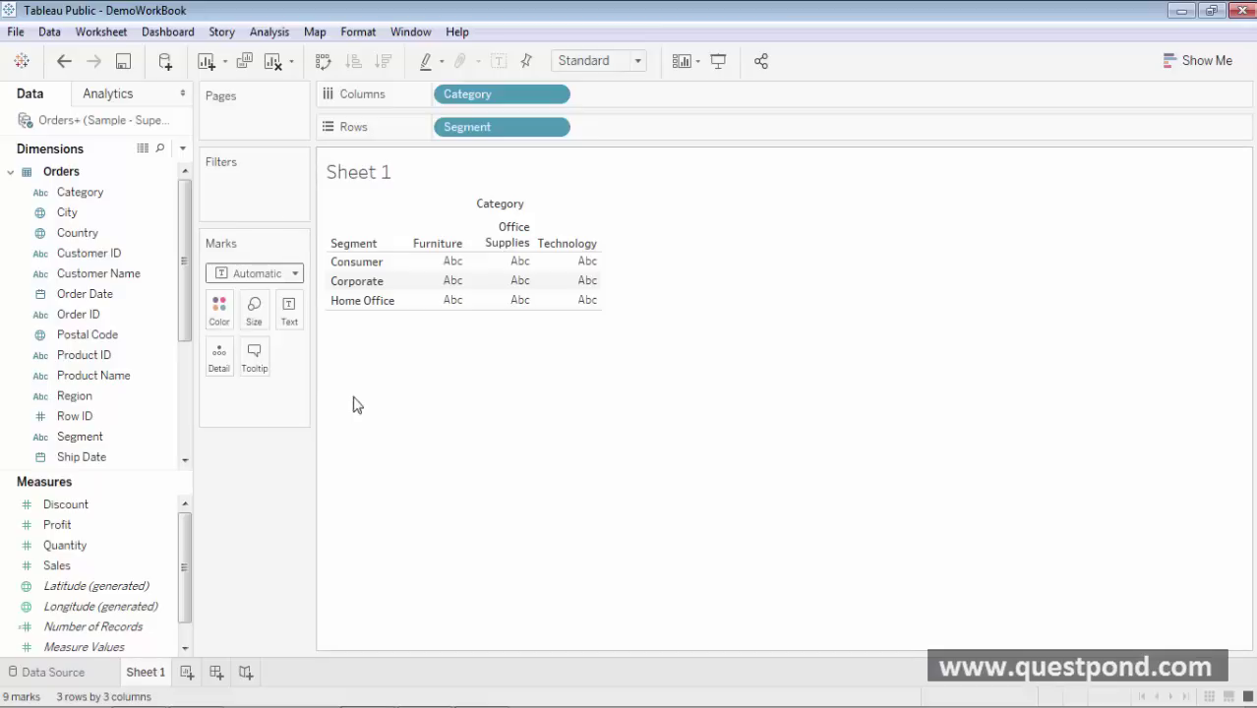
# Add the Sales measure to the Marks card as a detail of the Category by Segment table.
pyautogui.moveTo(479, 308)
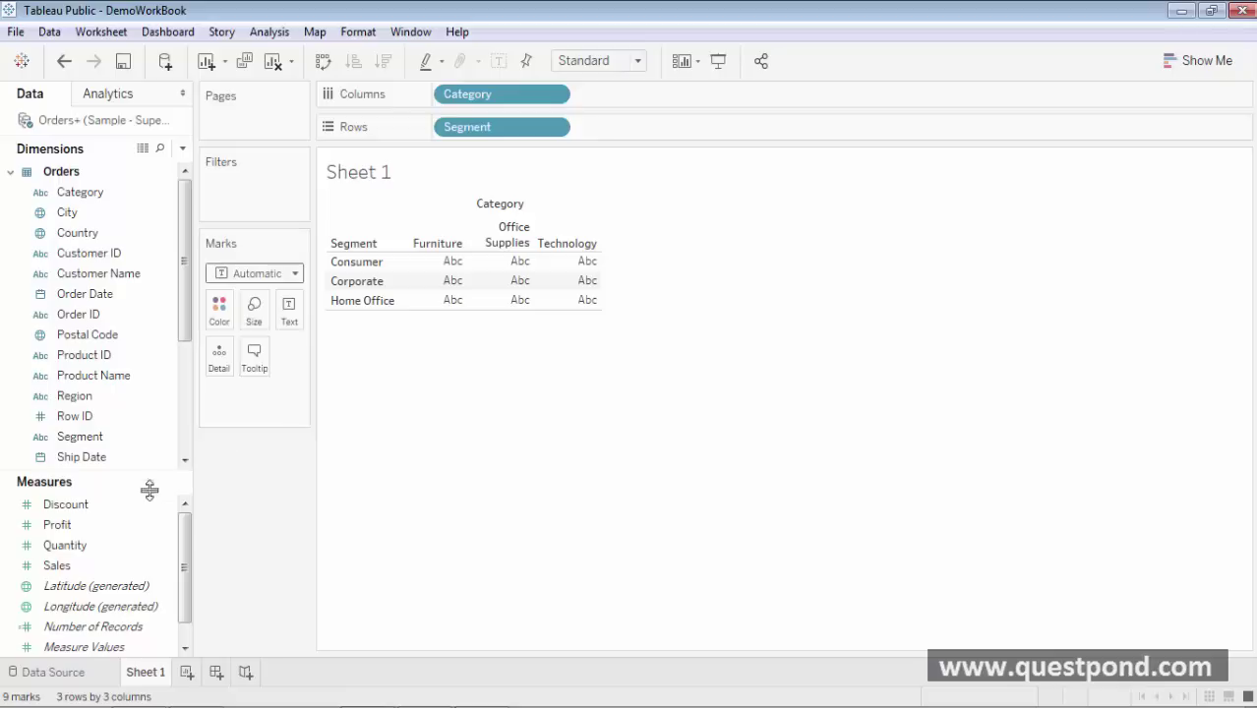
pyautogui.click(44, 569)
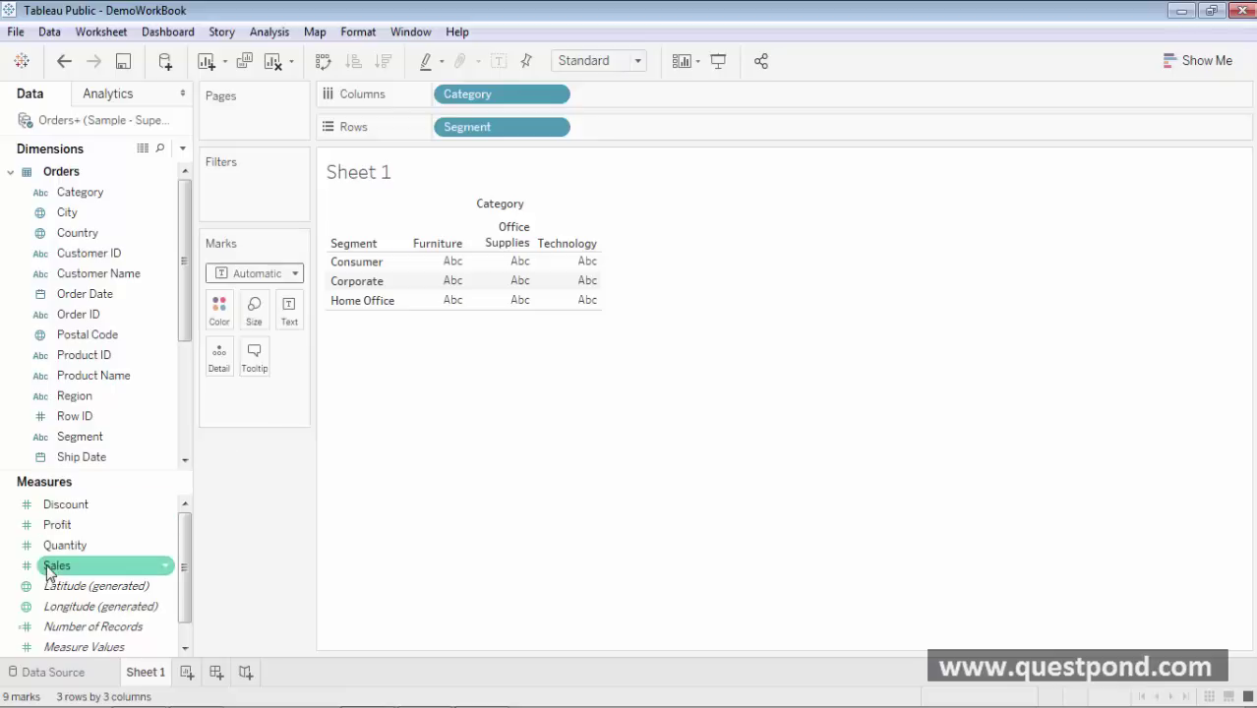
pyautogui.moveTo(47, 573); pyautogui.dragTo(212, 406)
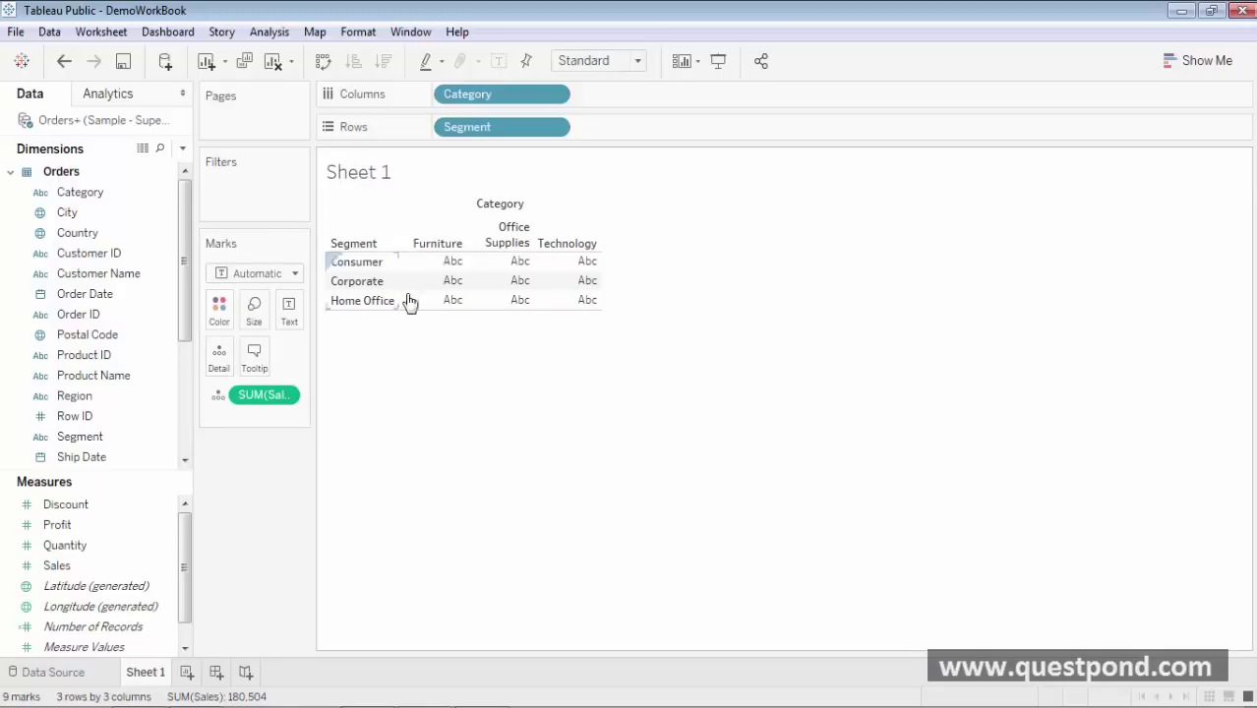
# Try encoding the Sales measure as color and as size in the Category by Segment table.
pyautogui.moveTo(580, 267)
pyautogui.moveTo(271, 406); pyautogui.dragTo(218, 309)
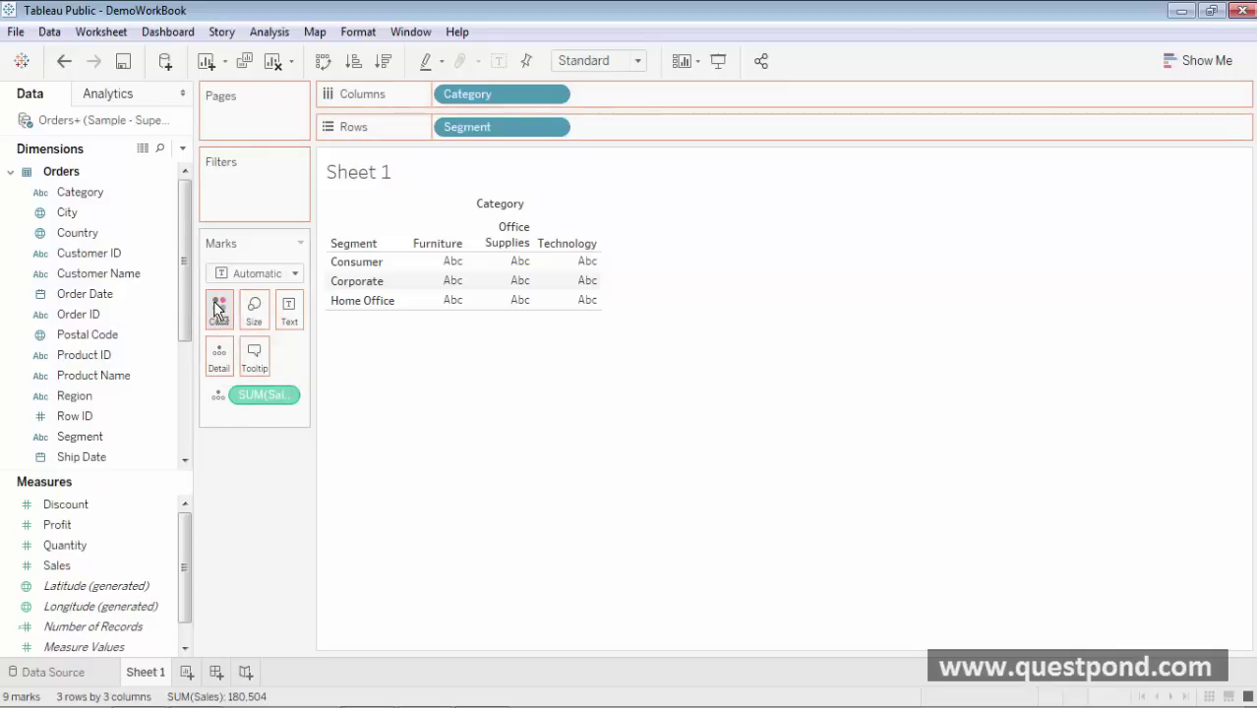
pyautogui.moveTo(429, 284)
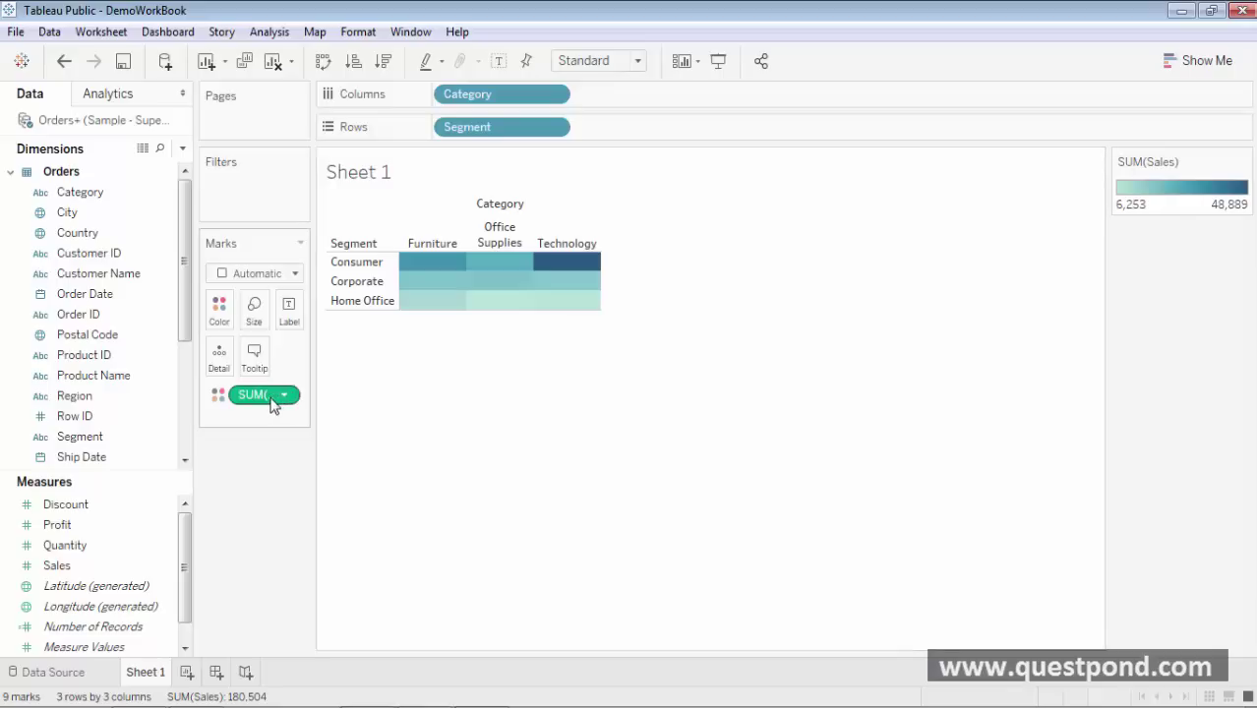
pyautogui.moveTo(273, 405); pyautogui.dragTo(254, 313)
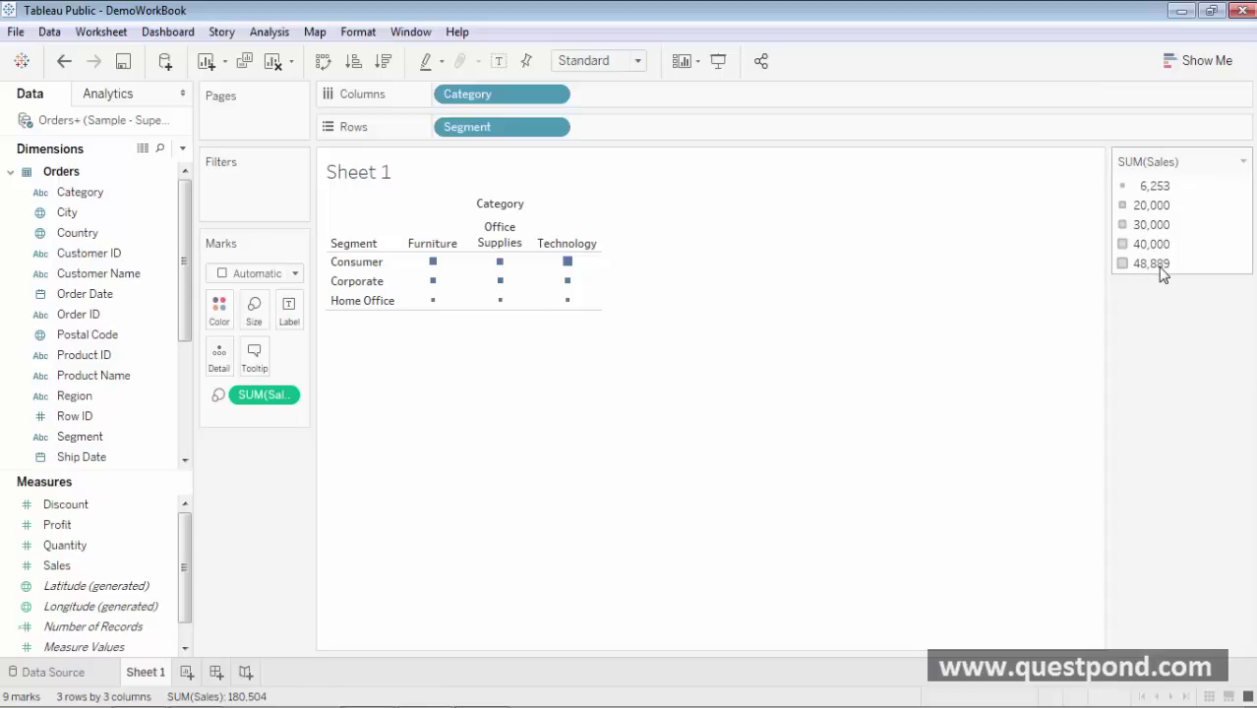
pyautogui.moveTo(499, 311)
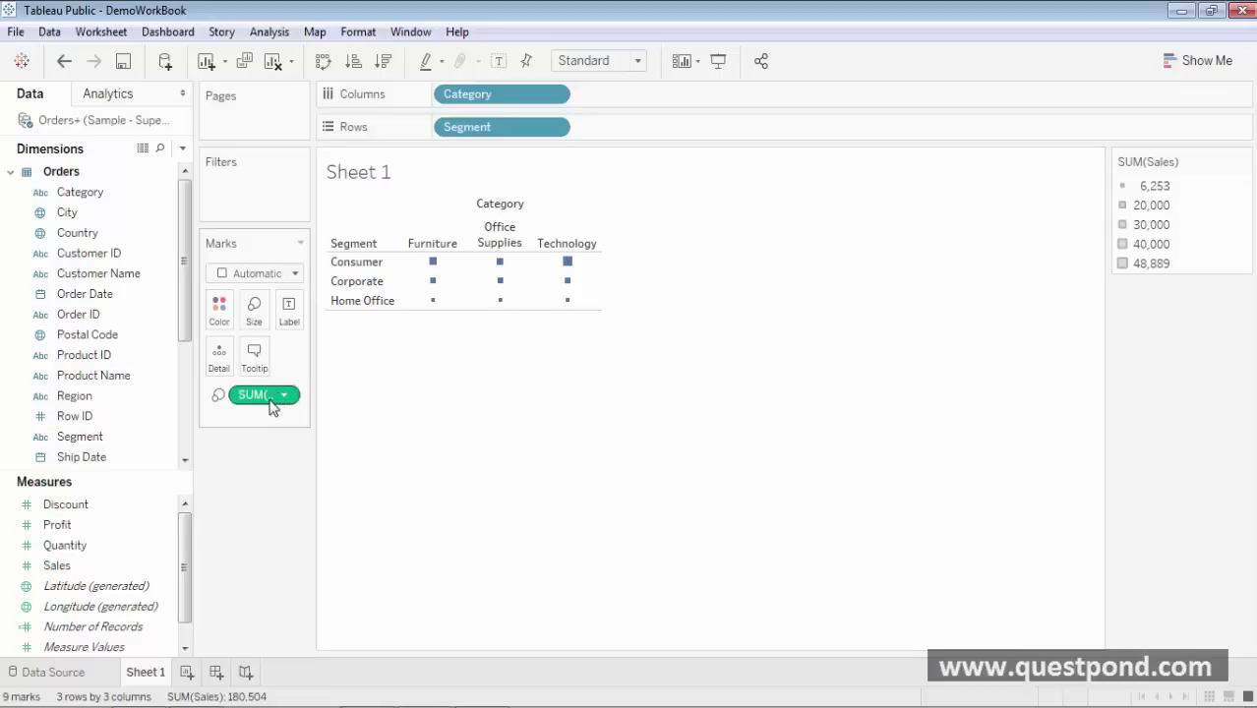
# Encode the Sales measure as text in the Category by Segment table, leaving the mark type on Automatic.
pyautogui.moveTo(273, 404); pyautogui.dragTo(289, 309)
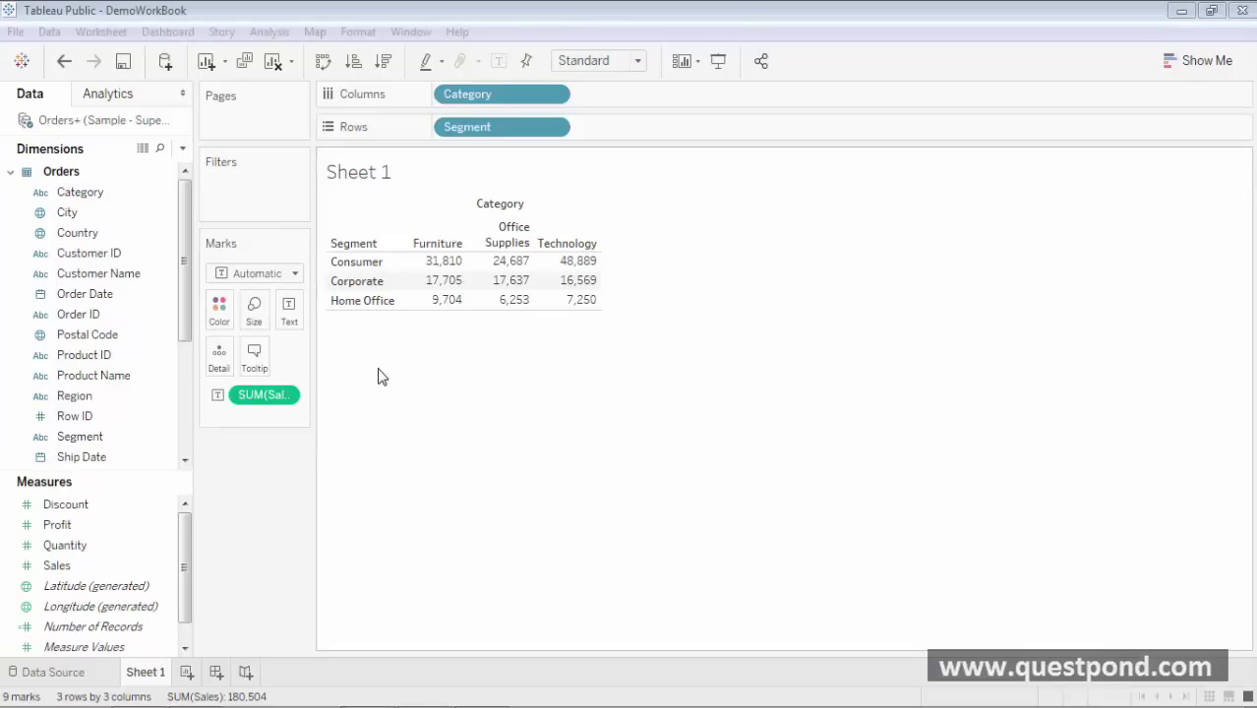
pyautogui.click(295, 273)
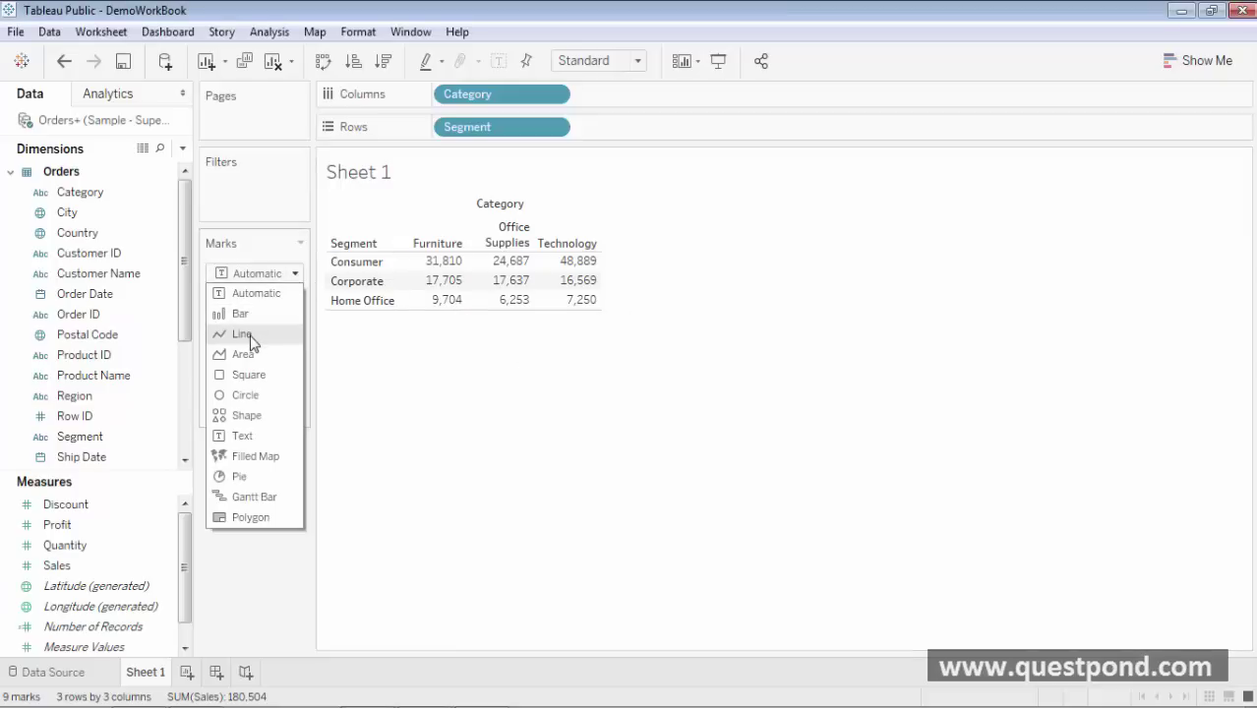
pyautogui.click(382, 393)
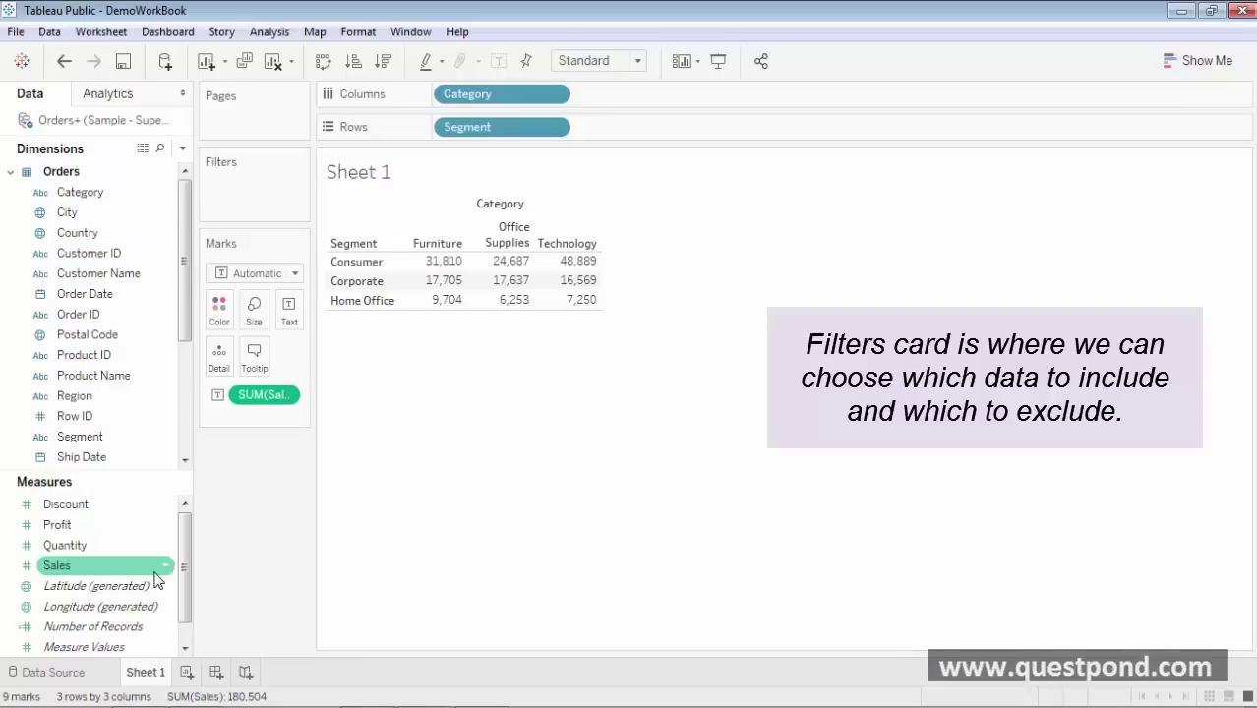
# Start a filter on the Sum of Sales, review the At least, At most and Special options, and choose Range of values.
pyautogui.moveTo(69, 570); pyautogui.dragTo(234, 197)
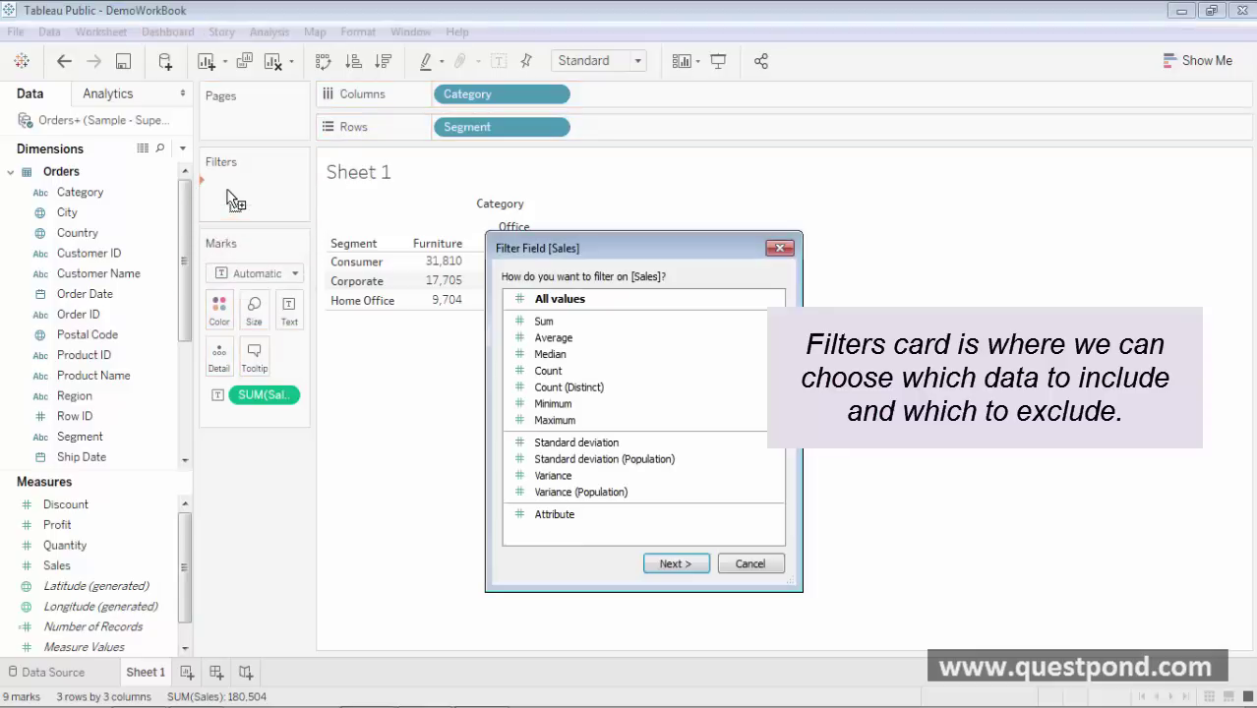
pyautogui.click(544, 323)
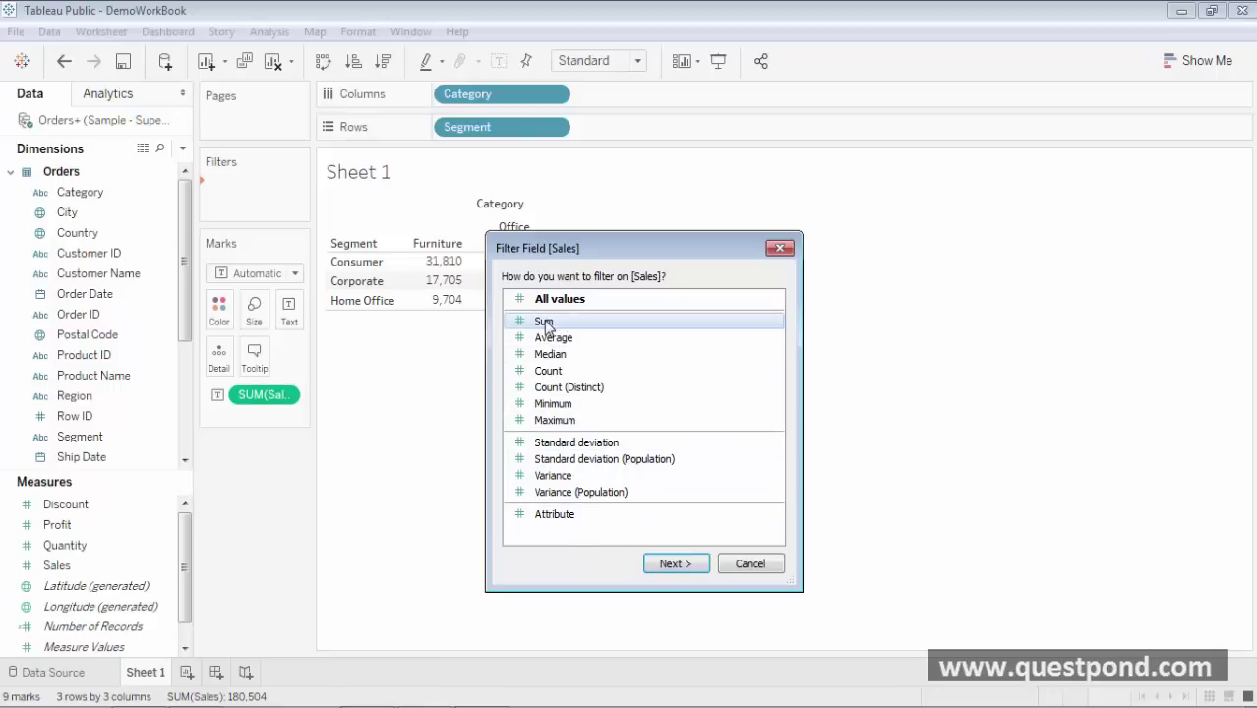
pyautogui.click(675, 564)
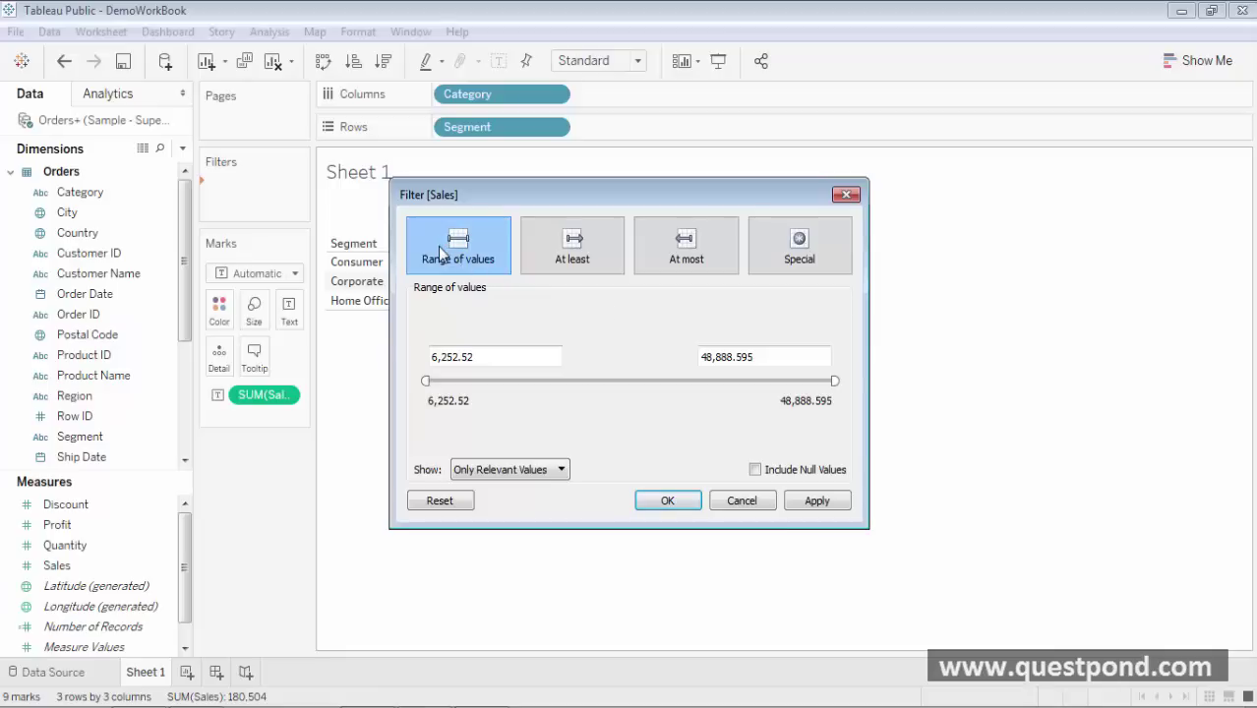
pyautogui.click(572, 255)
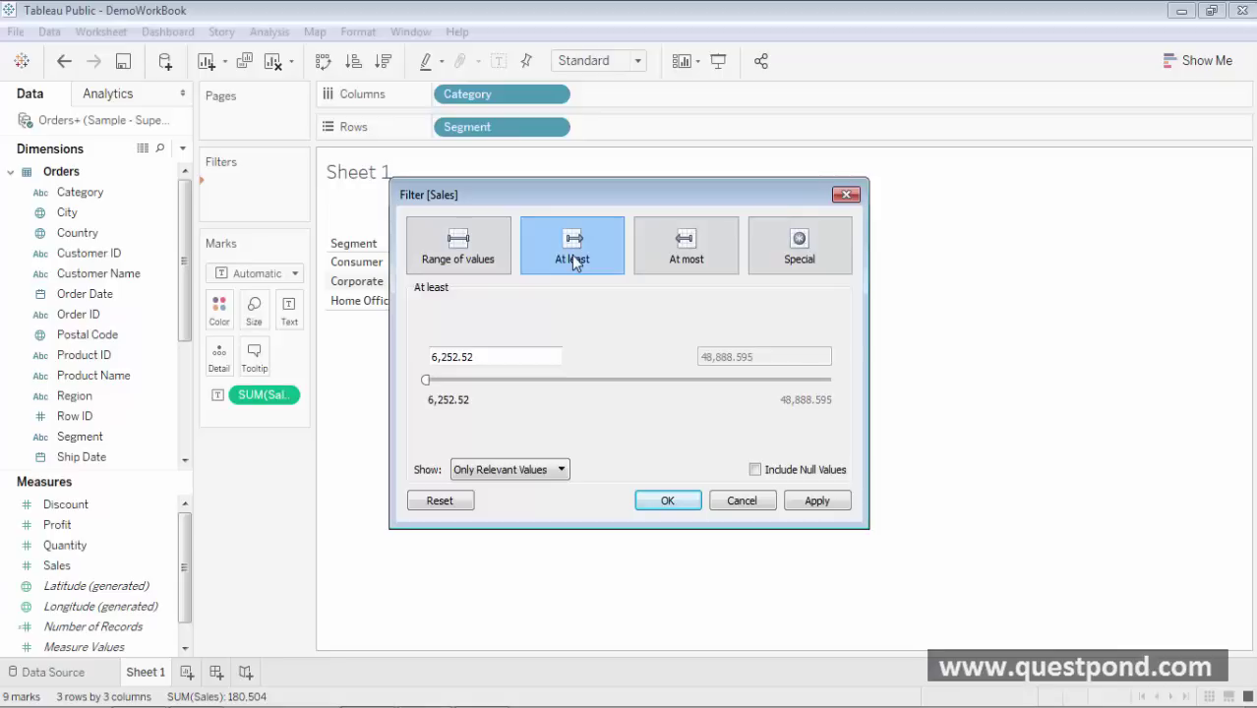
pyautogui.click(675, 267)
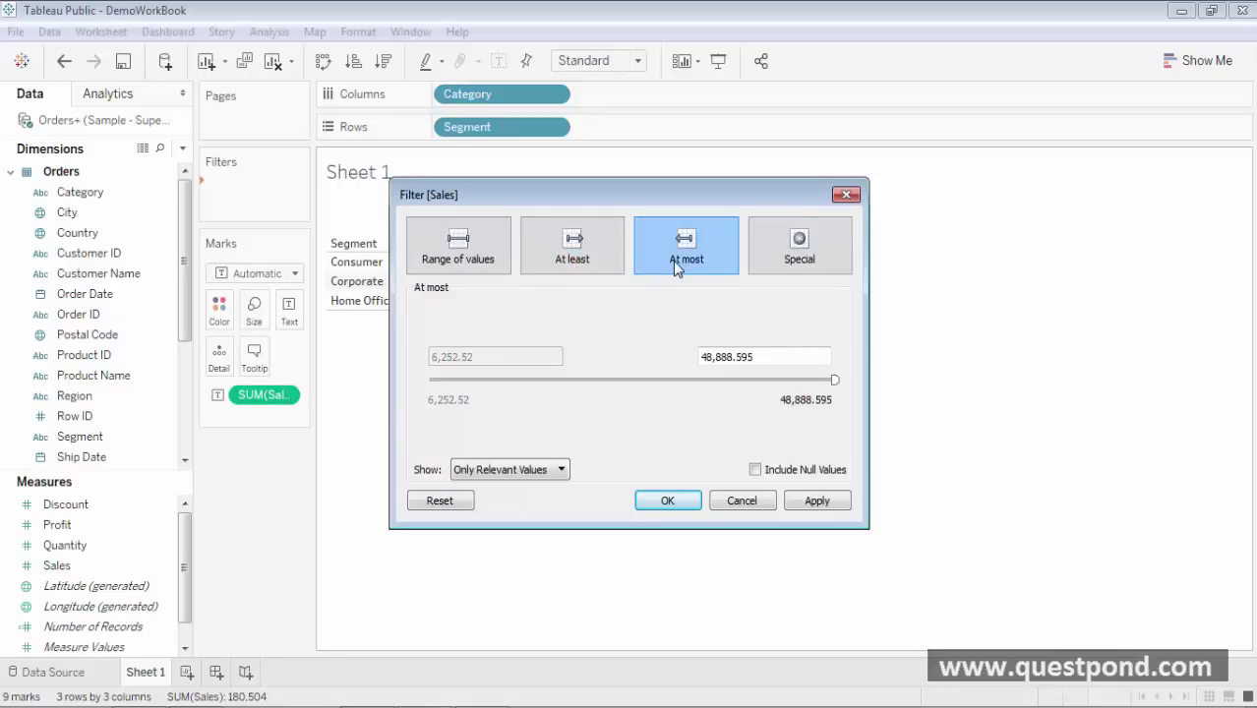
pyautogui.click(791, 253)
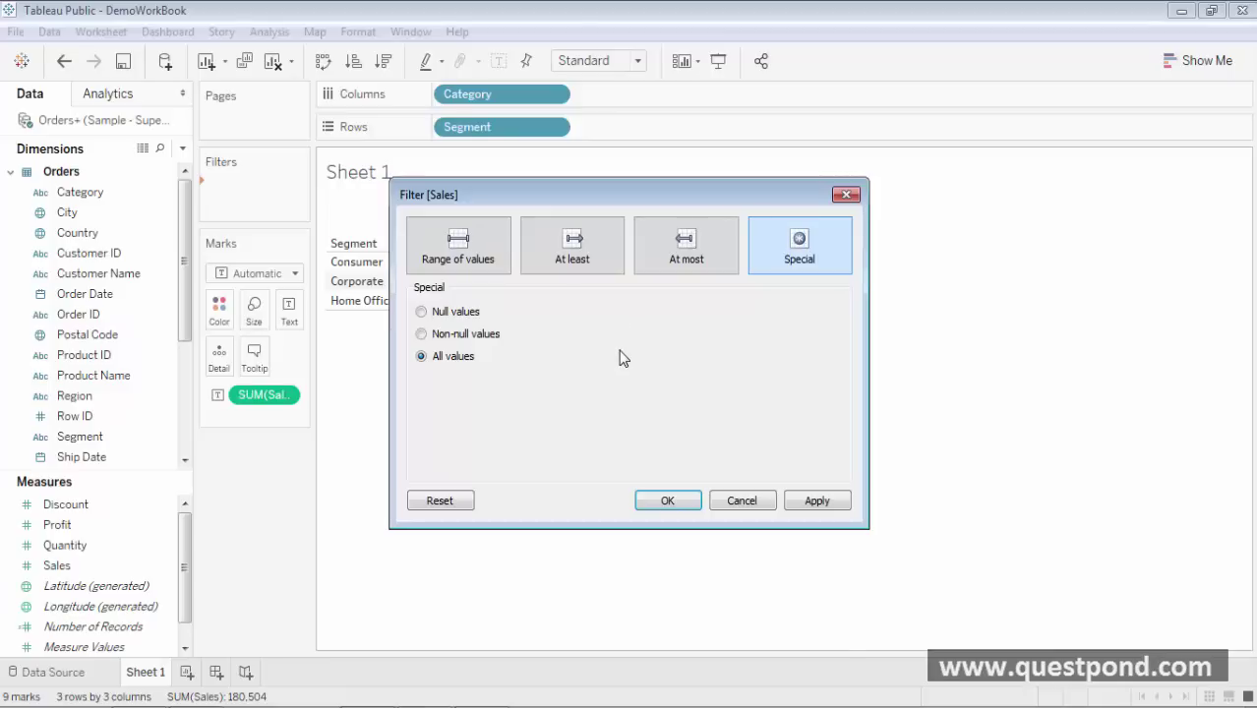
pyautogui.click(476, 253)
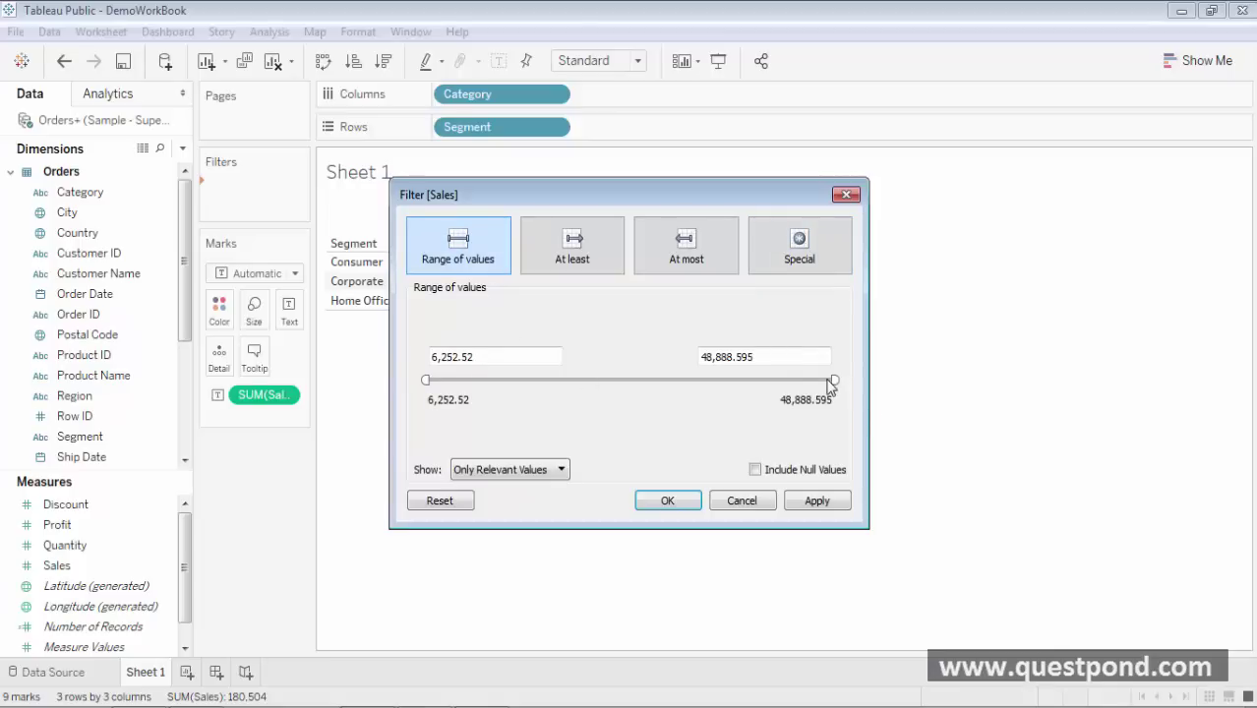
# Apply the Sales range filter with an upper limit of 30,798, and undo the filter after checking the table.
pyautogui.moveTo(834, 380); pyautogui.dragTo(665, 380)
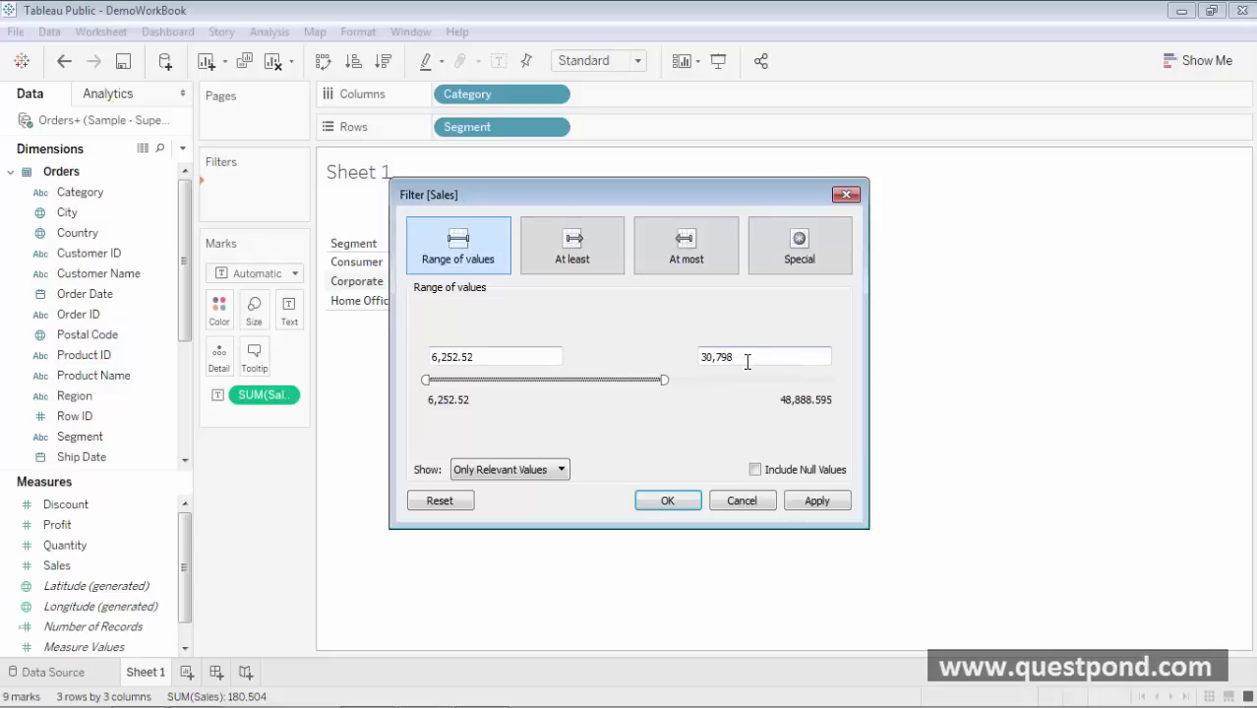
pyautogui.click(816, 502)
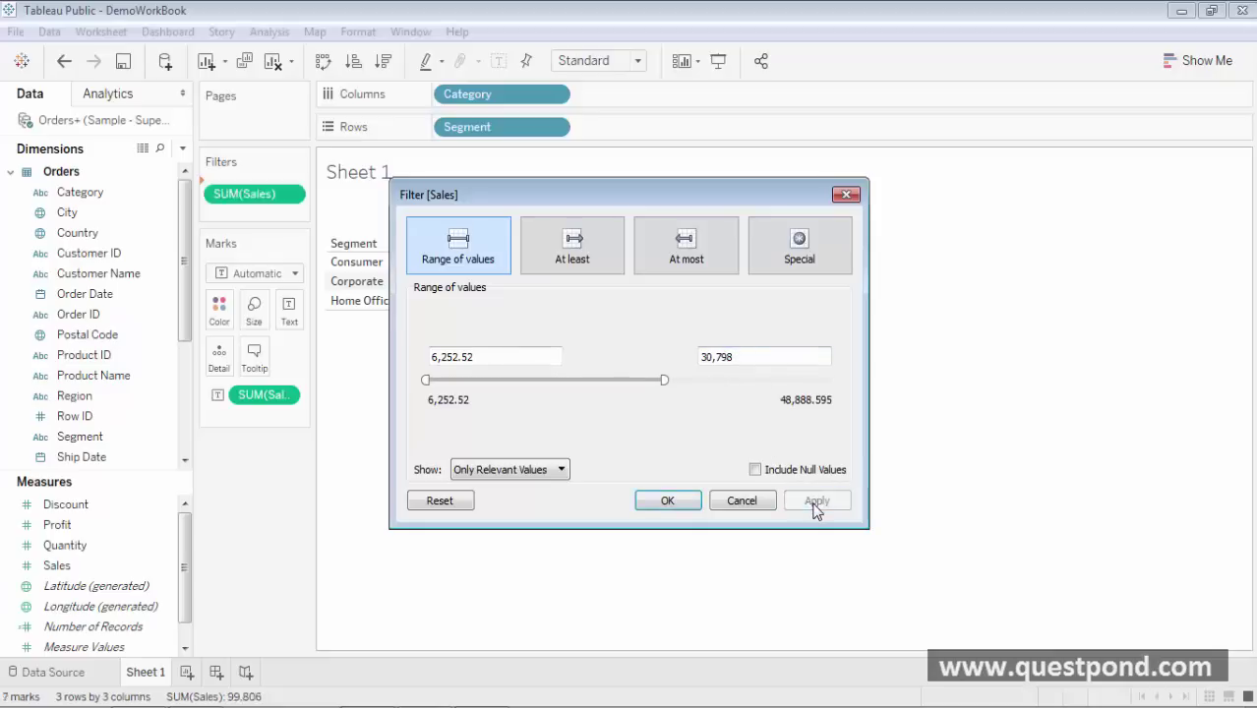
pyautogui.click(669, 502)
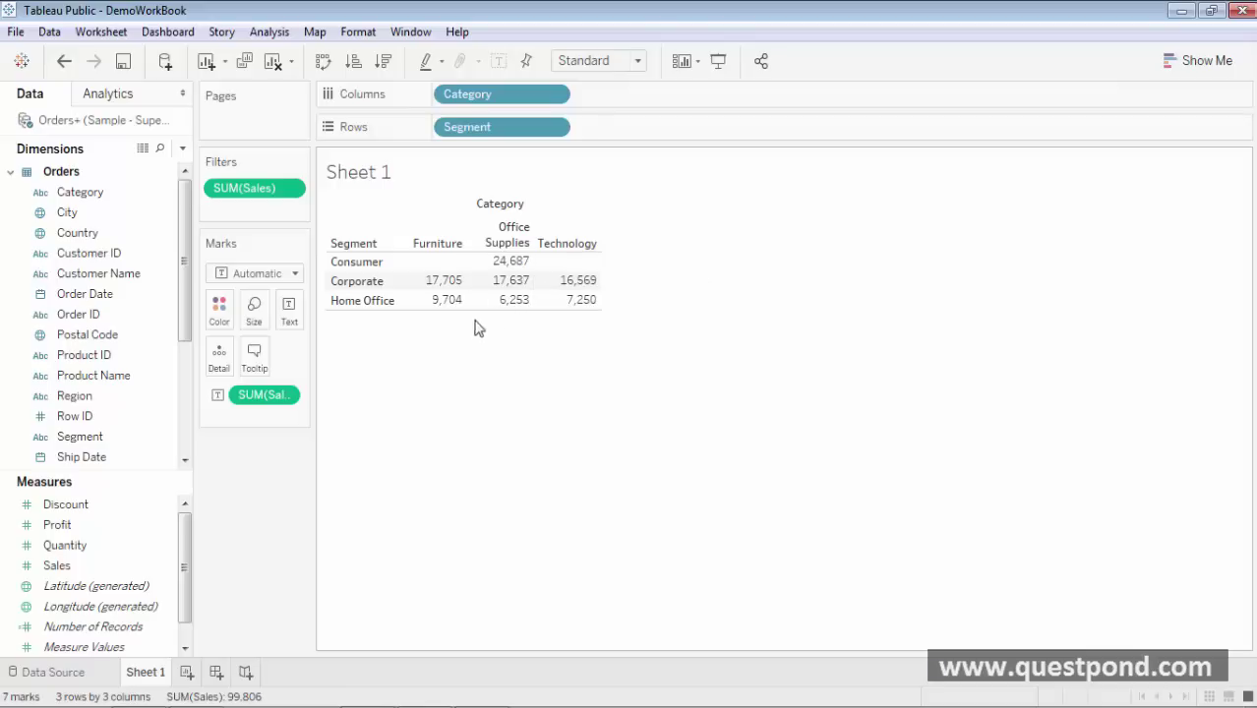
pyautogui.moveTo(514, 305)
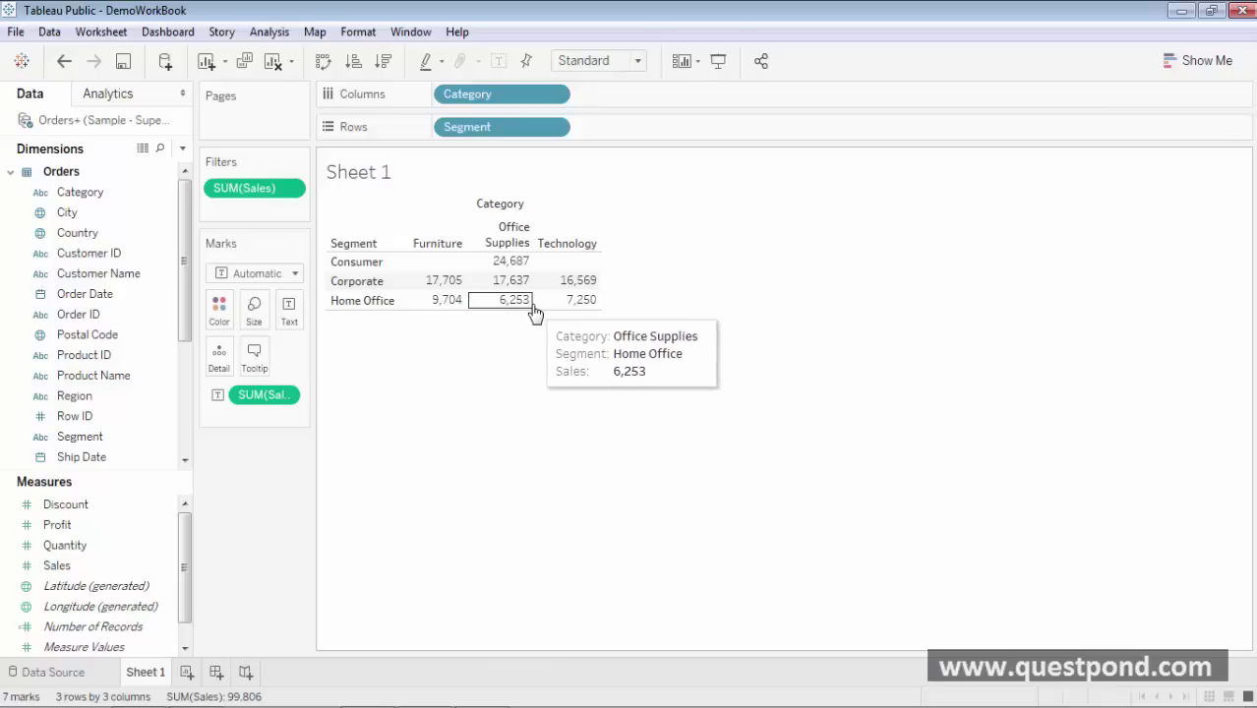
pyautogui.moveTo(499, 269)
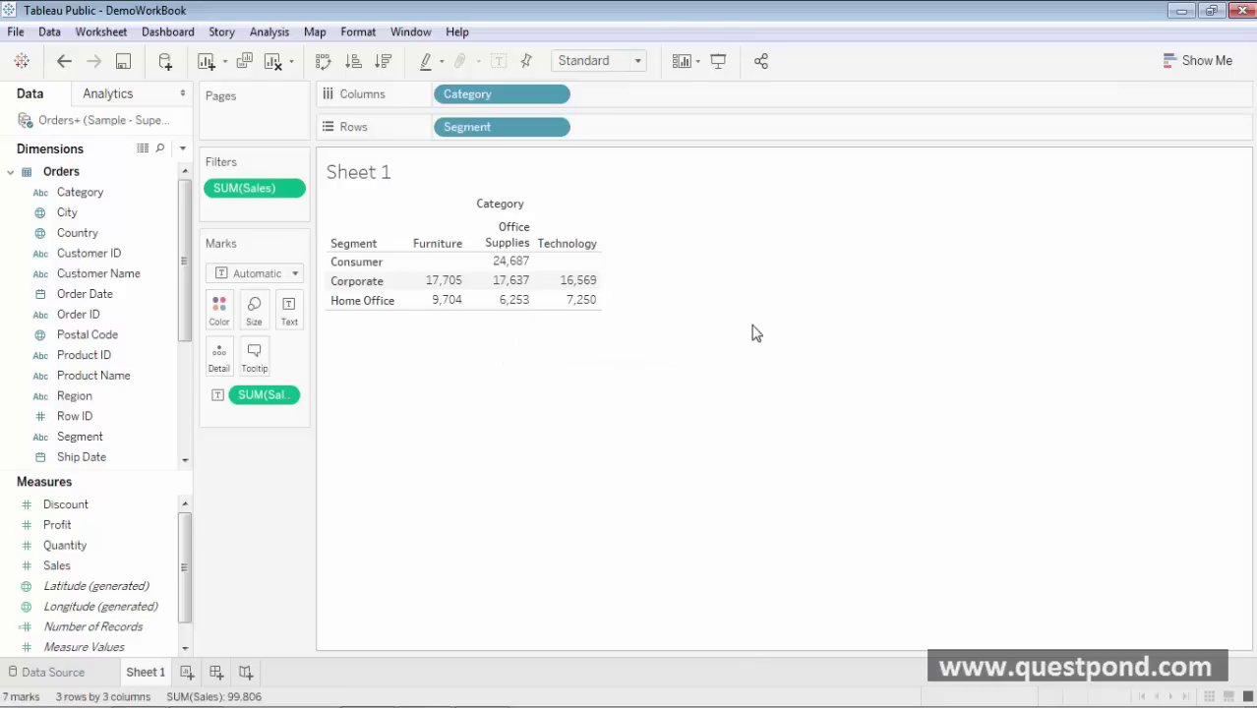
pyautogui.moveTo(553, 310)
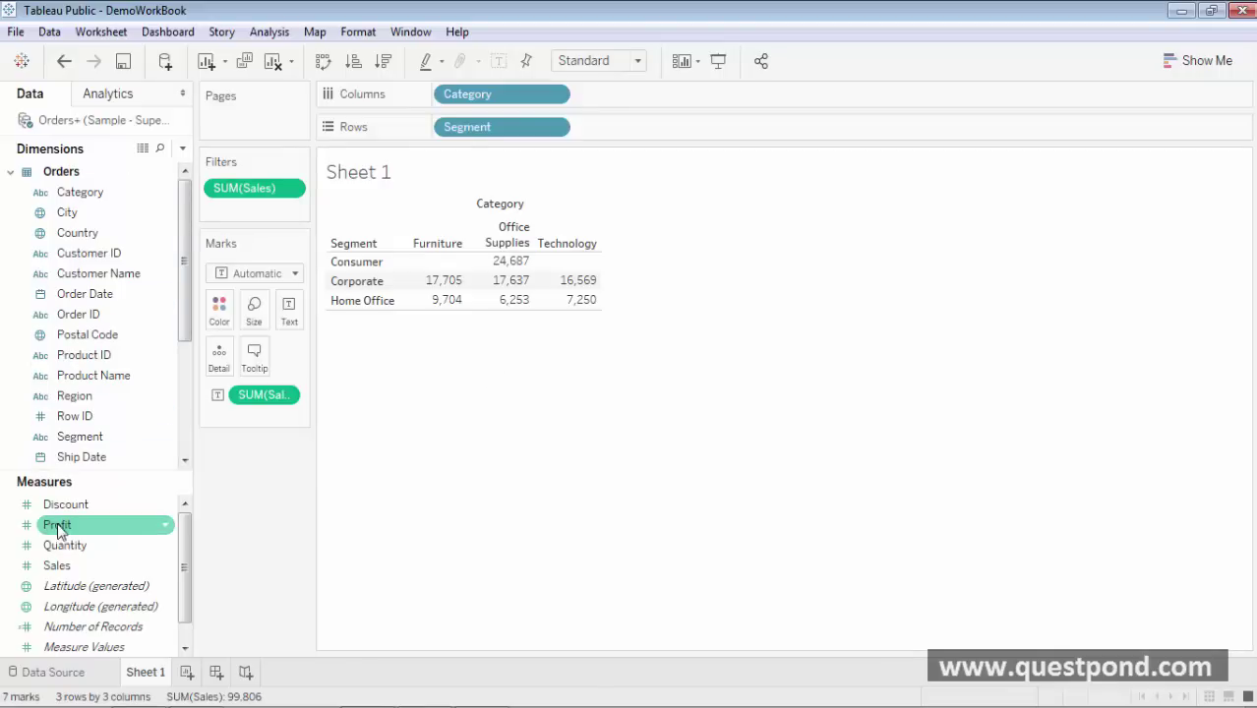
pyautogui.hotkey('ctrl', 'z')
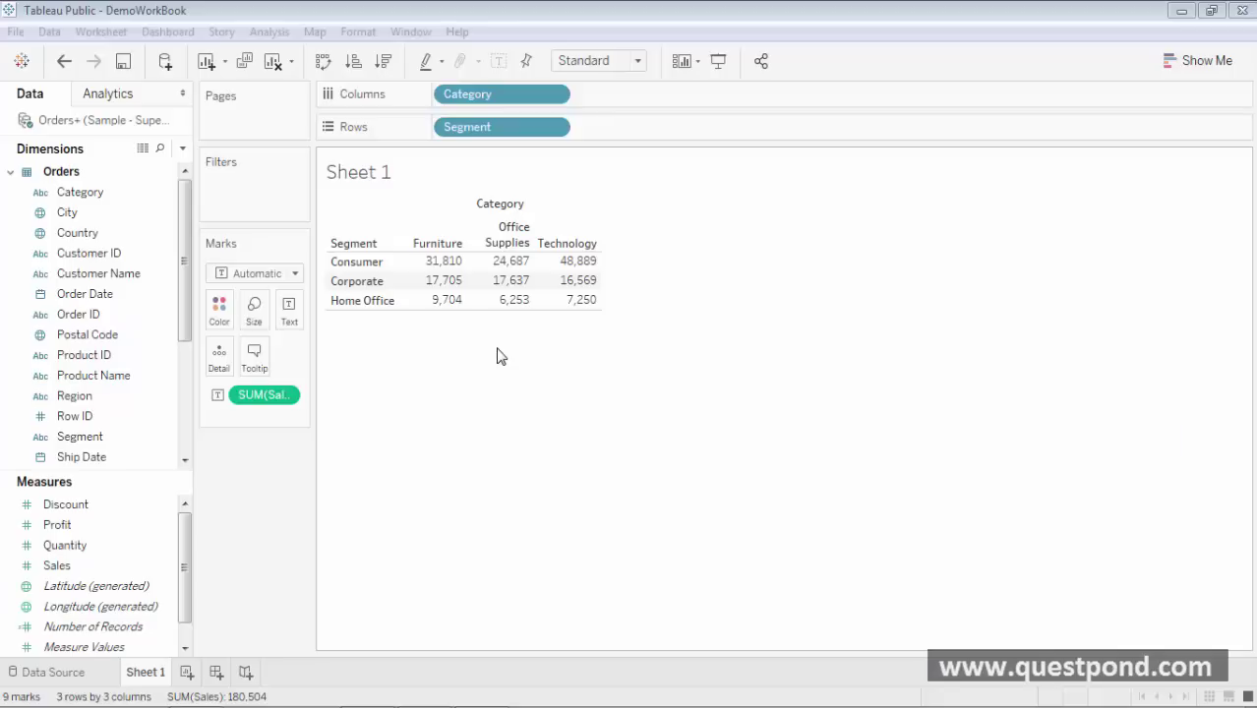
# Add the Sales measure to the Pages shelf to split the table into one page per sales value.
pyautogui.moveTo(69, 547); pyautogui.dragTo(291, 144)
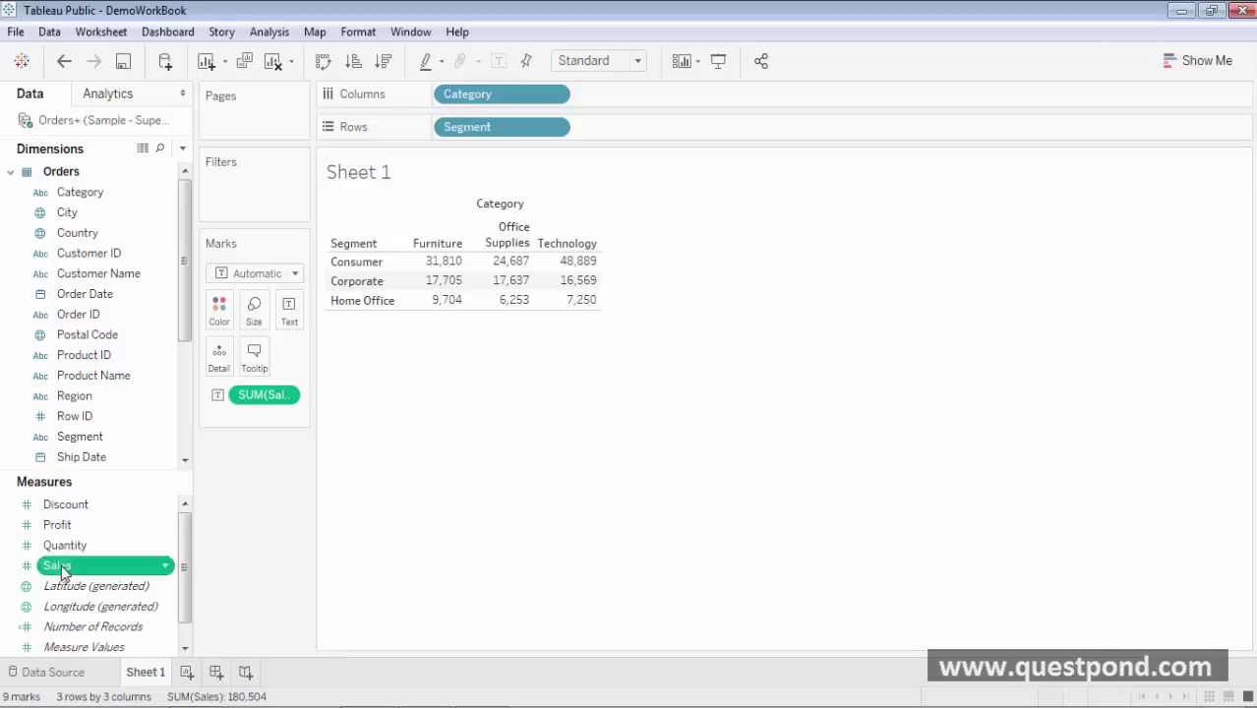
pyautogui.moveTo(59, 572); pyautogui.dragTo(225, 126)
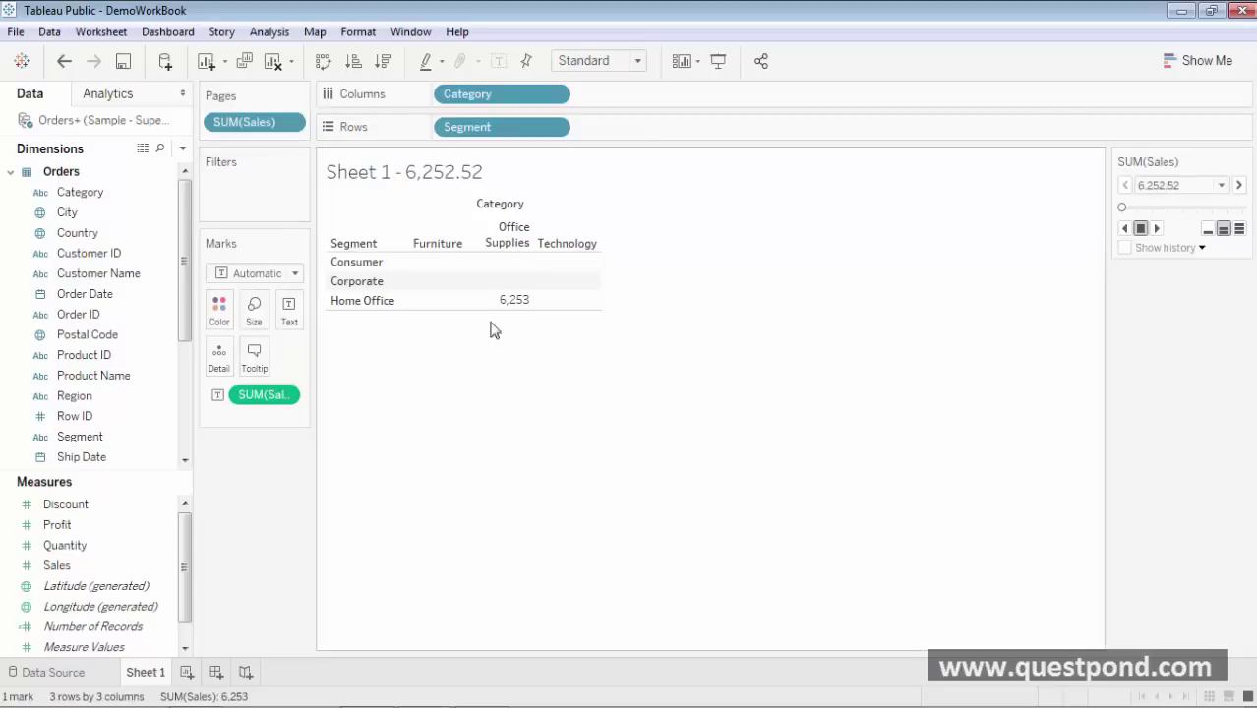
pyautogui.moveTo(513, 308)
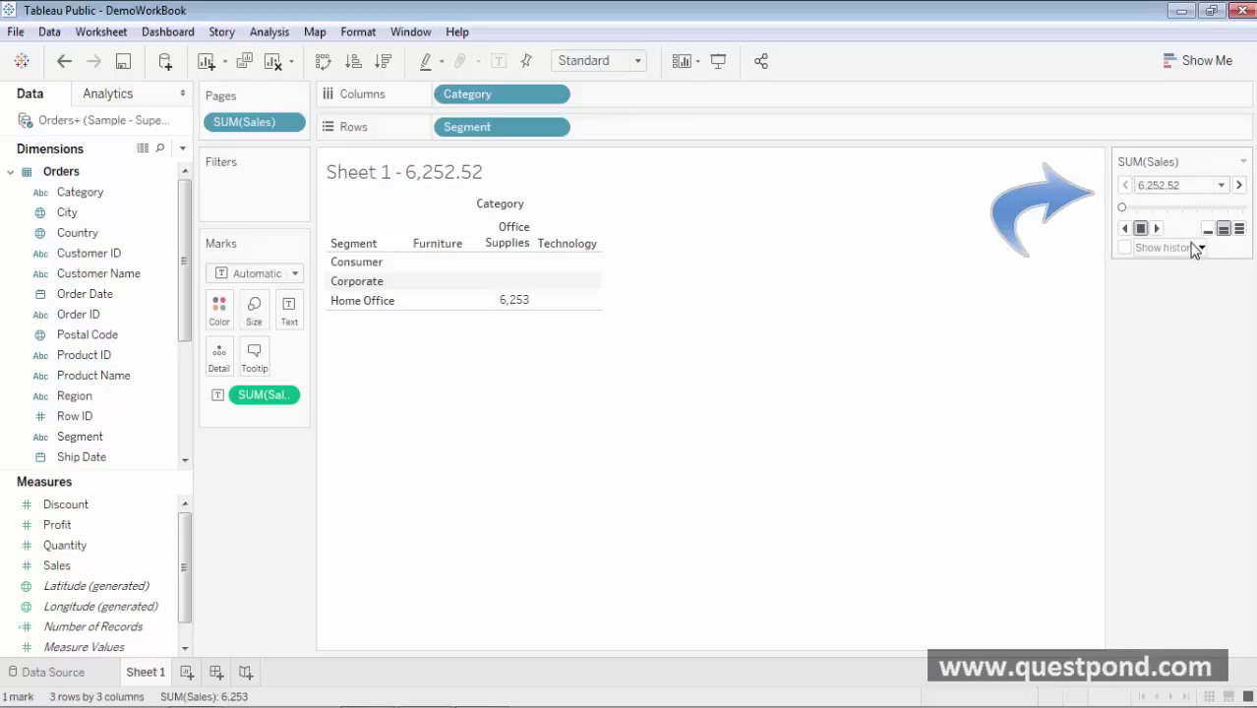
# Step forward through the Sales pages one at a time until the last page.
pyautogui.click(1239, 187)
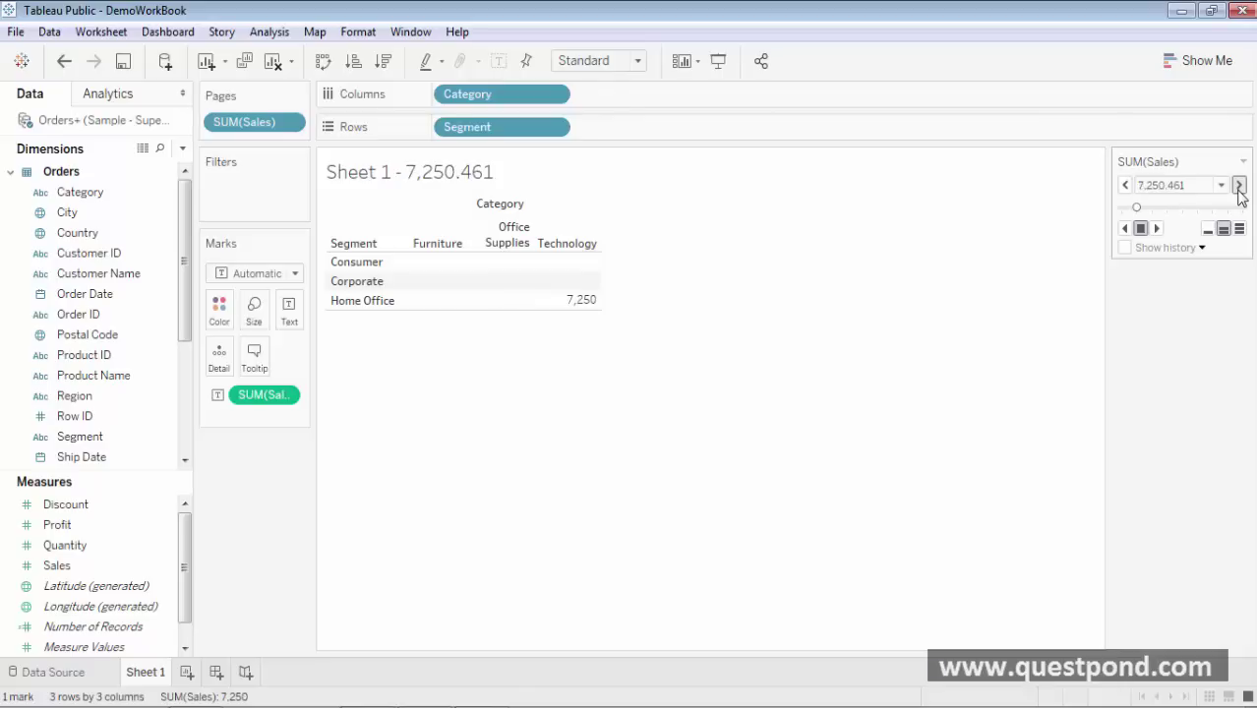
pyautogui.click(1238, 187)
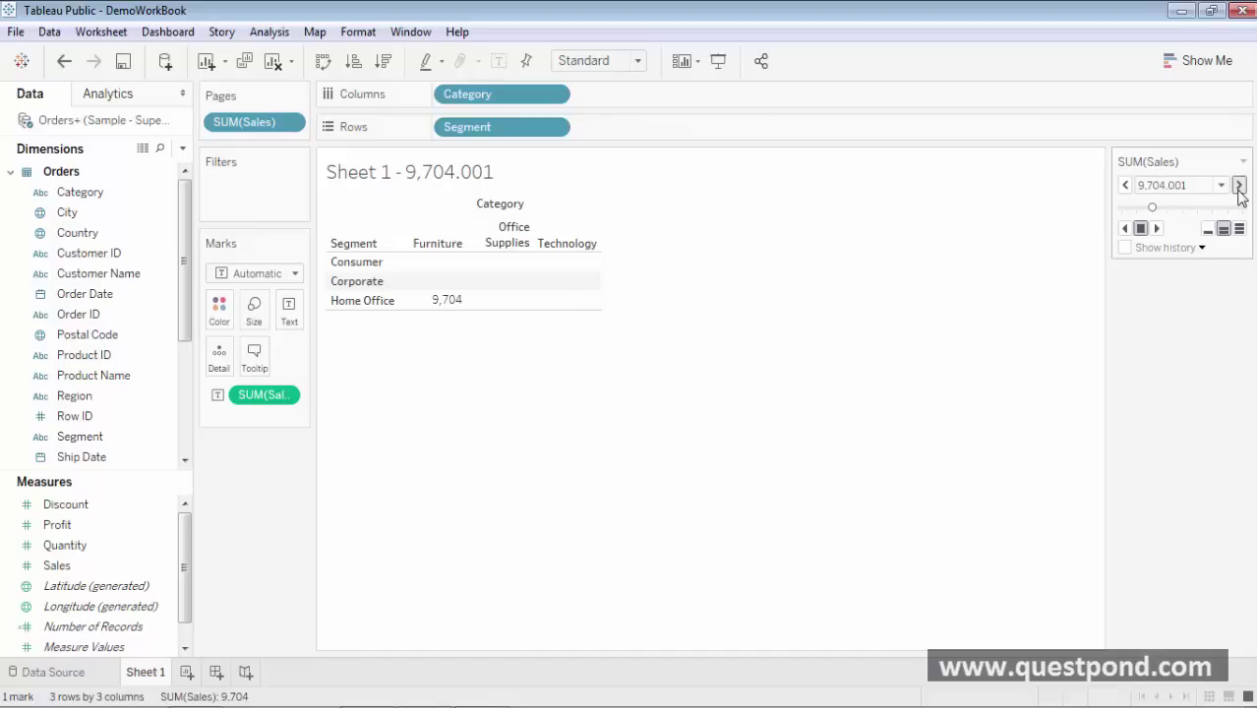
pyautogui.click(1239, 187)
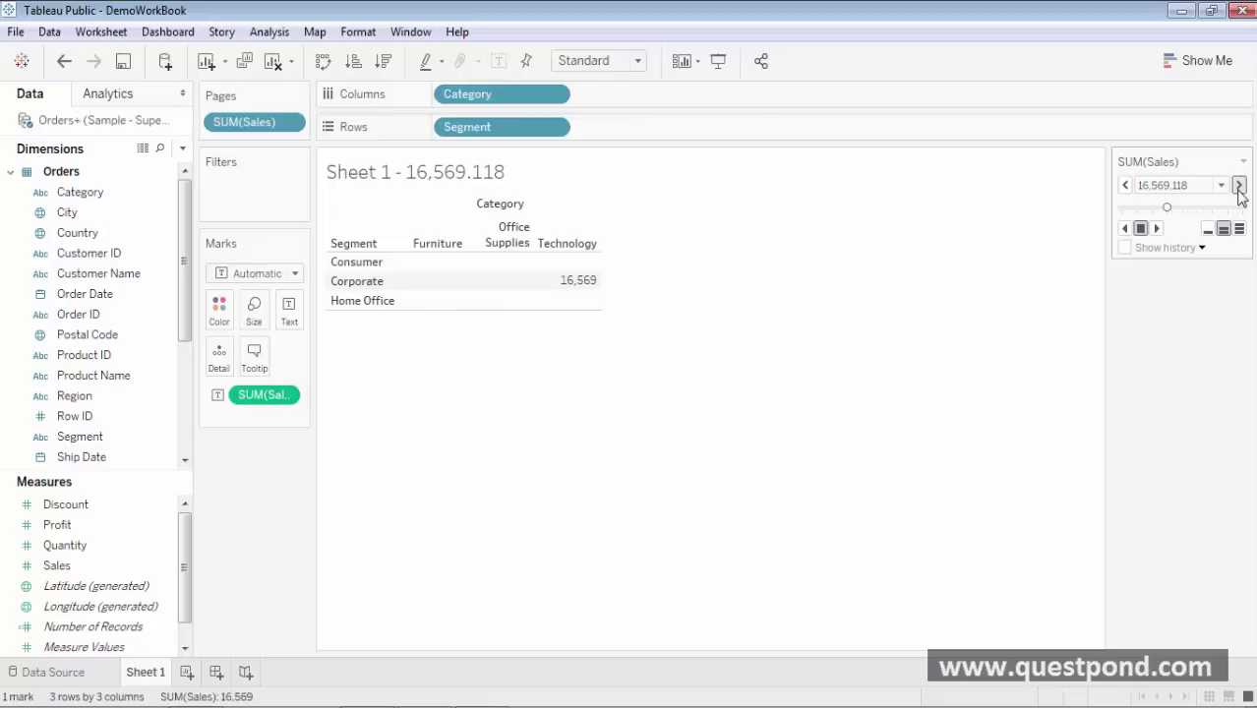
pyautogui.click(1239, 187)
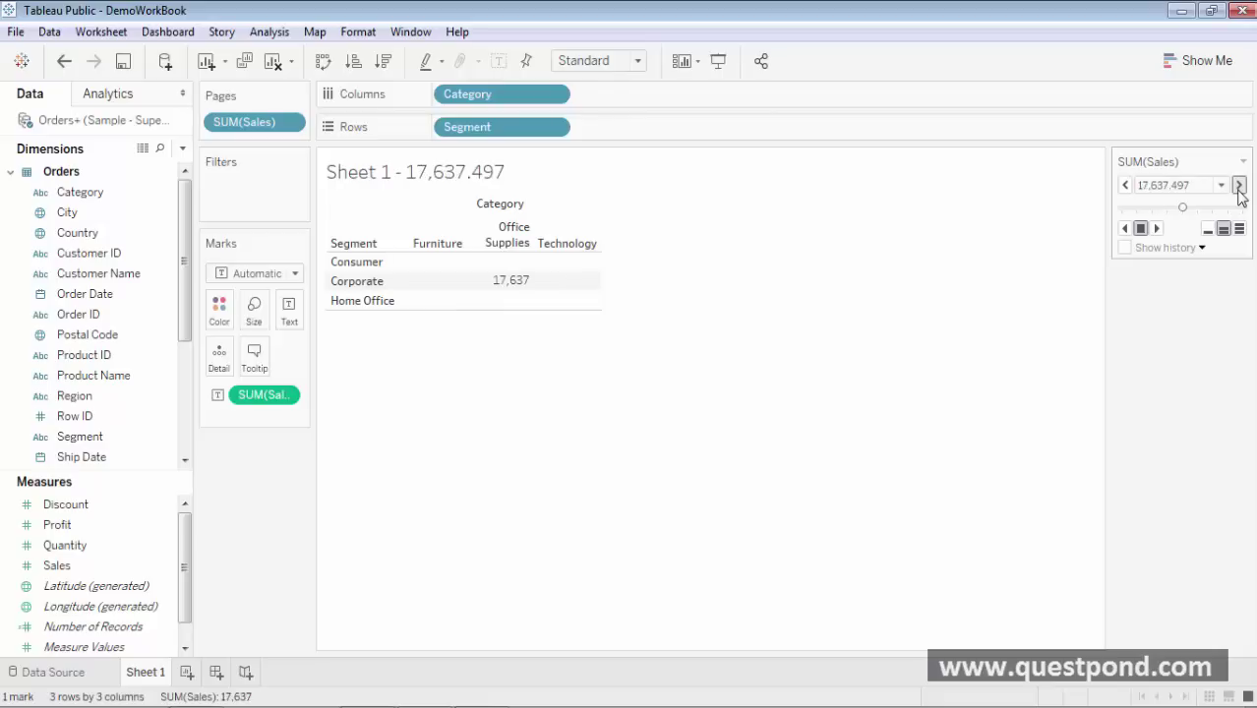
pyautogui.click(1239, 187)
pyautogui.click(1239, 187)
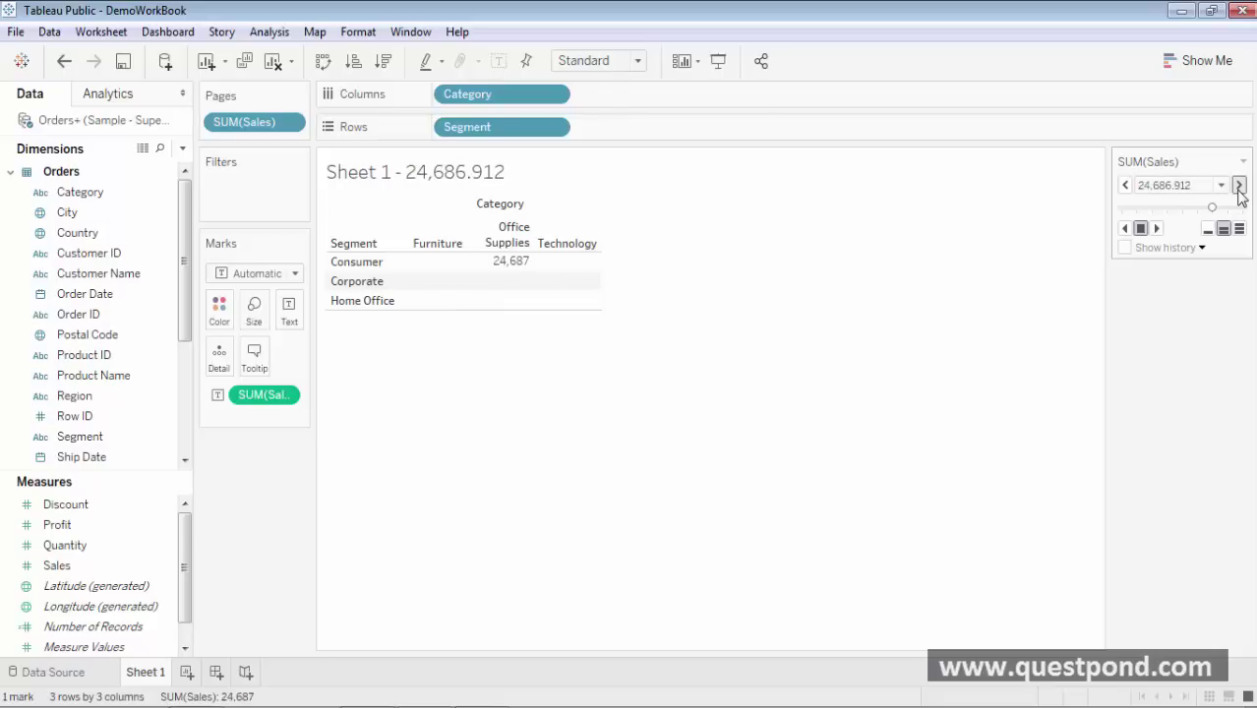
pyautogui.click(1238, 186)
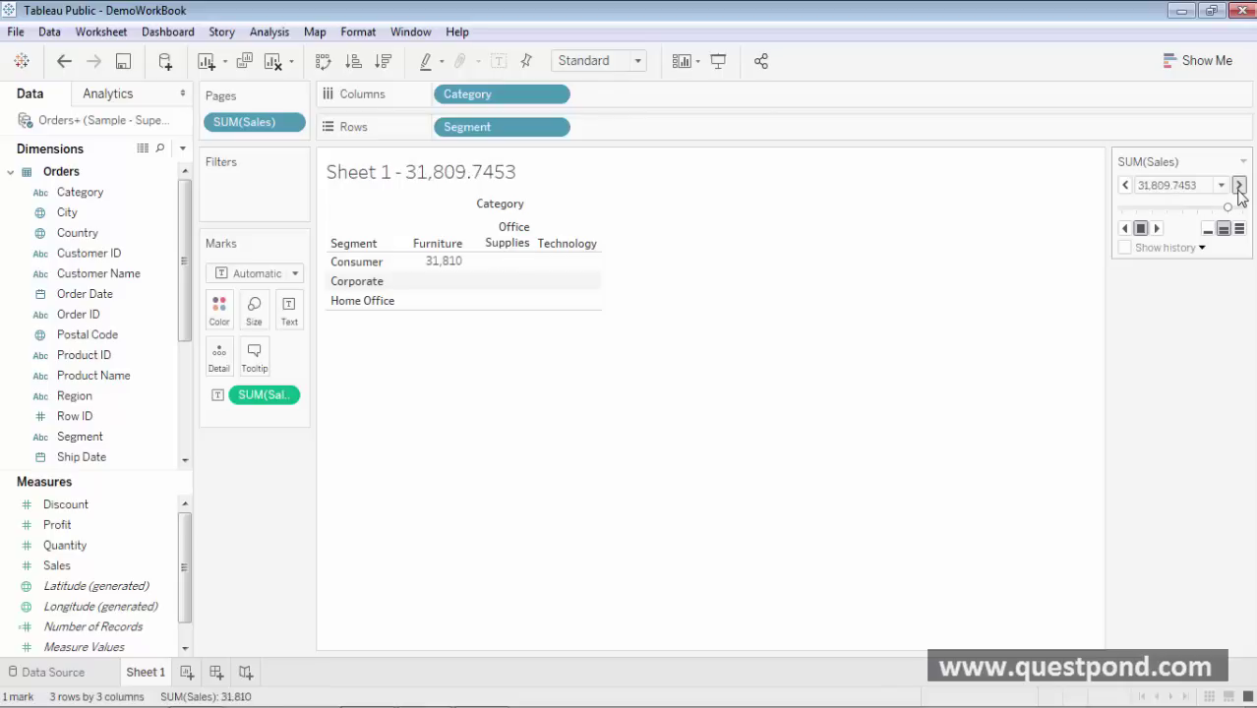
pyautogui.click(1239, 187)
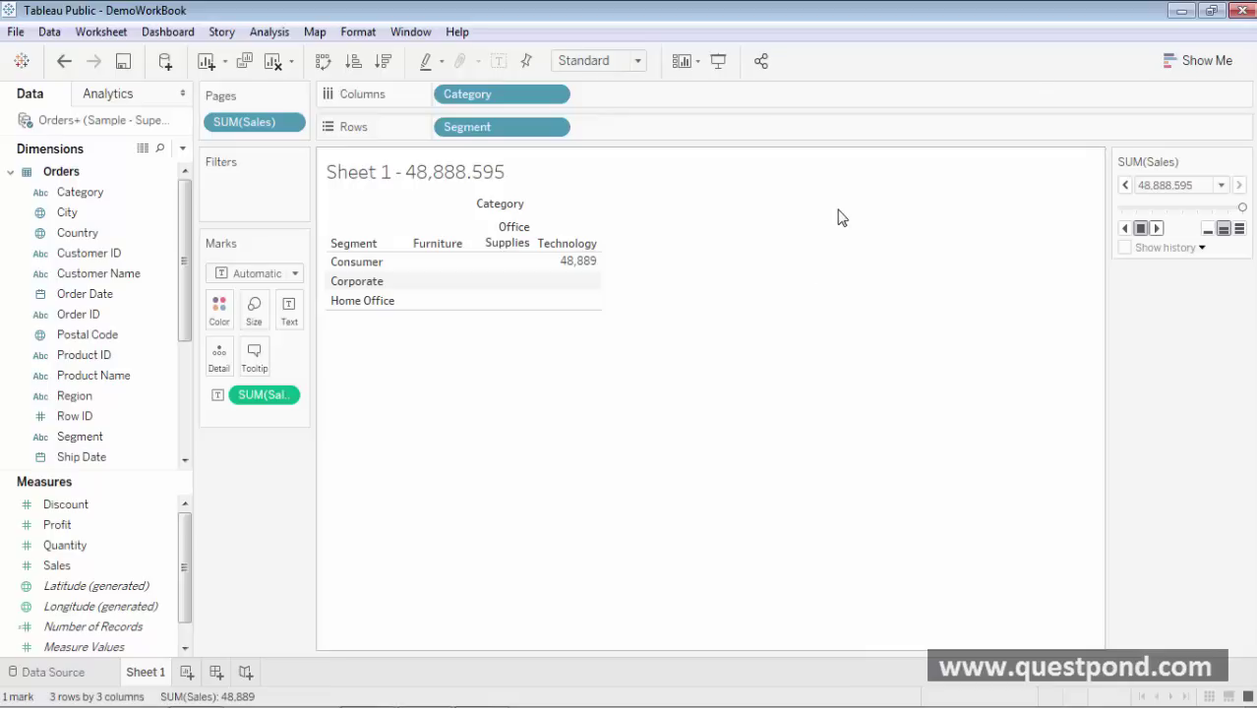
# Return to the first Sales page and step forward page by page to 17,705.4286.
pyautogui.moveTo(1246, 209); pyautogui.dragTo(1104, 218)
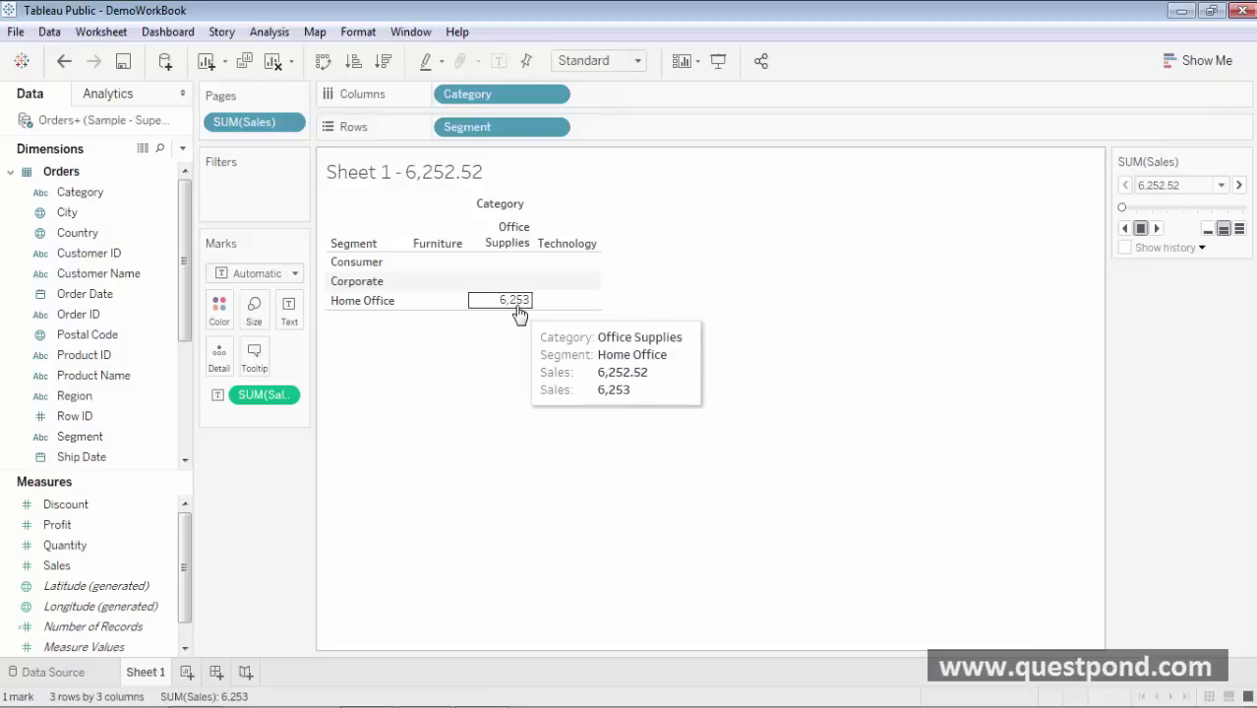
pyautogui.click(1238, 186)
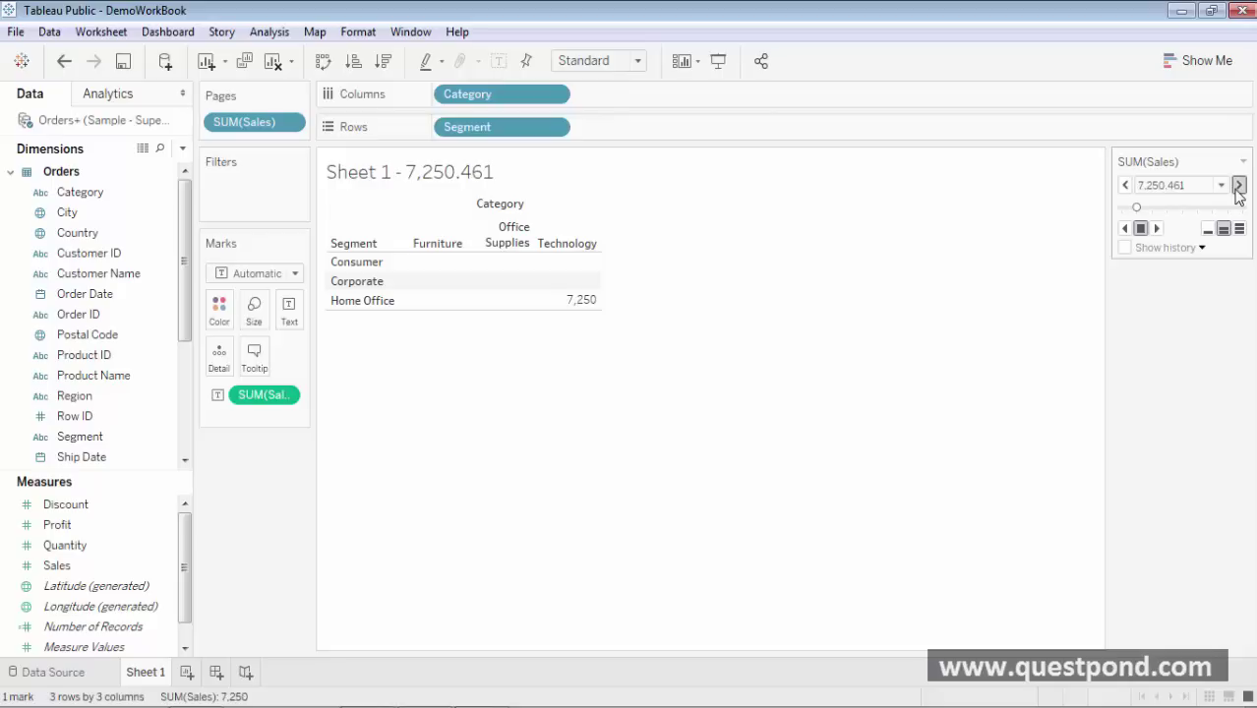
pyautogui.click(1239, 186)
pyautogui.click(1238, 186)
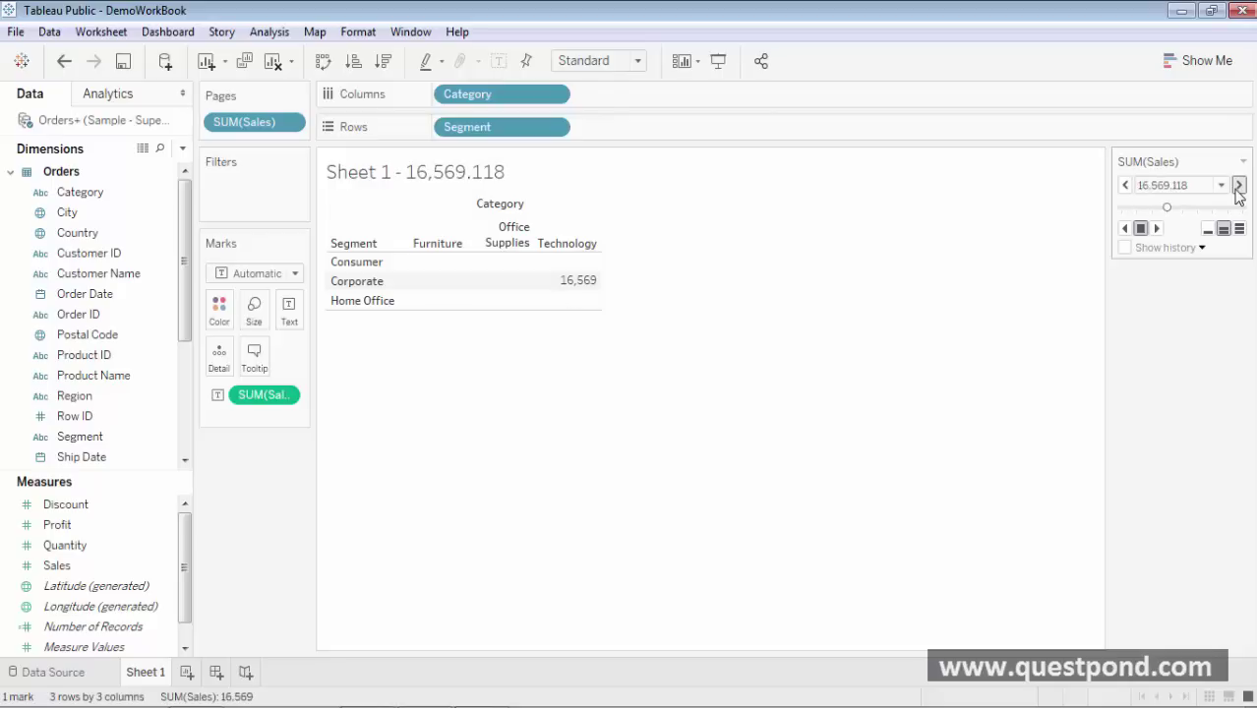
pyautogui.click(1239, 185)
pyautogui.click(1238, 186)
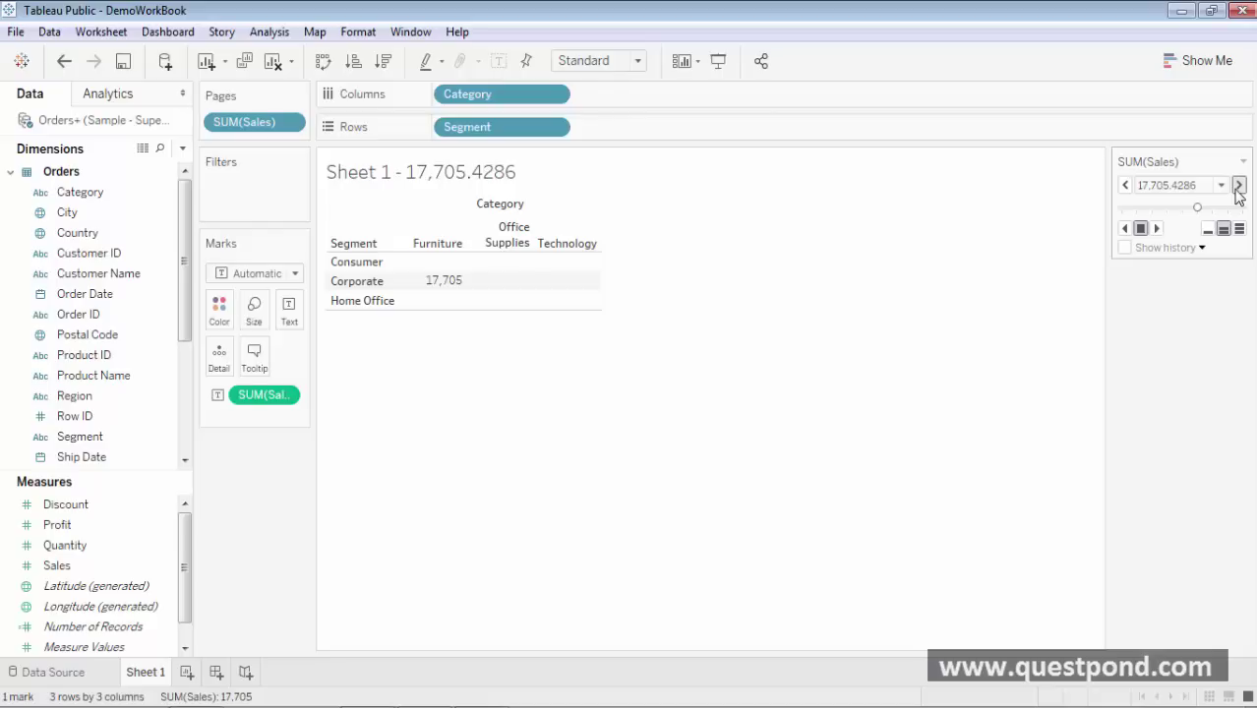
# Step forward through the remaining Sales pages to the last one, 48,888.595.
pyautogui.click(1239, 186)
pyautogui.click(1239, 186)
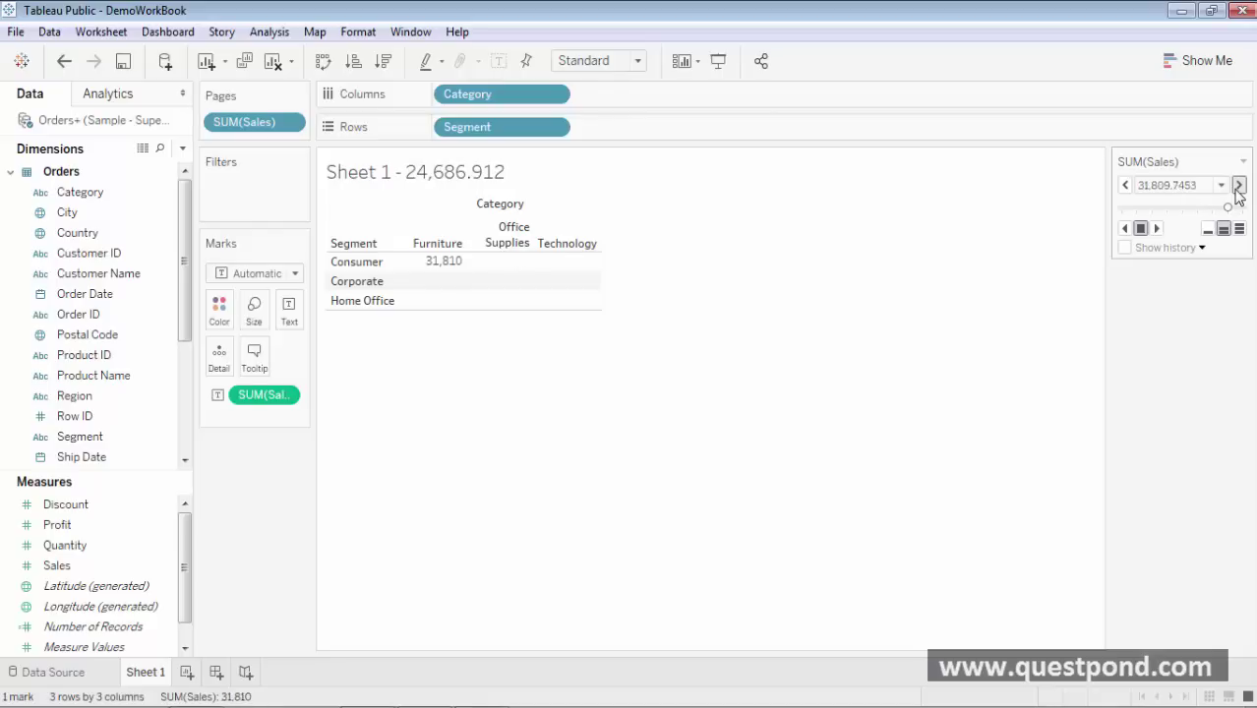
pyautogui.click(1239, 185)
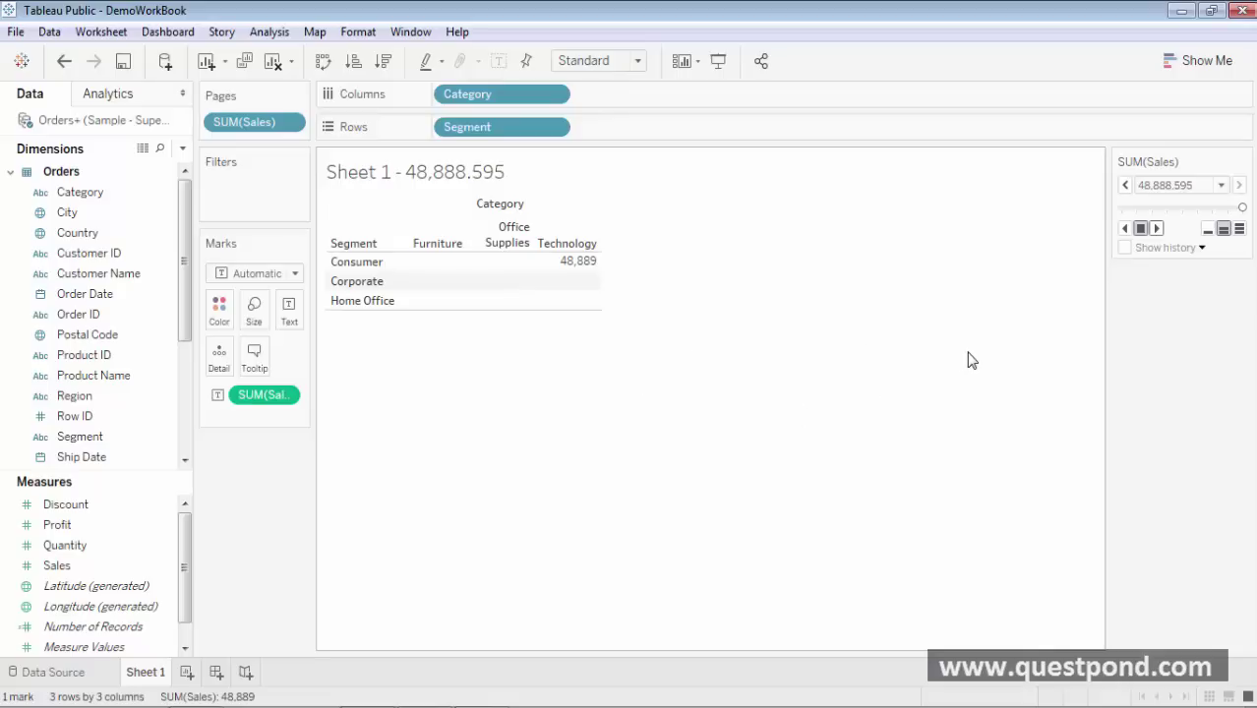
pyautogui.moveTo(577, 266)
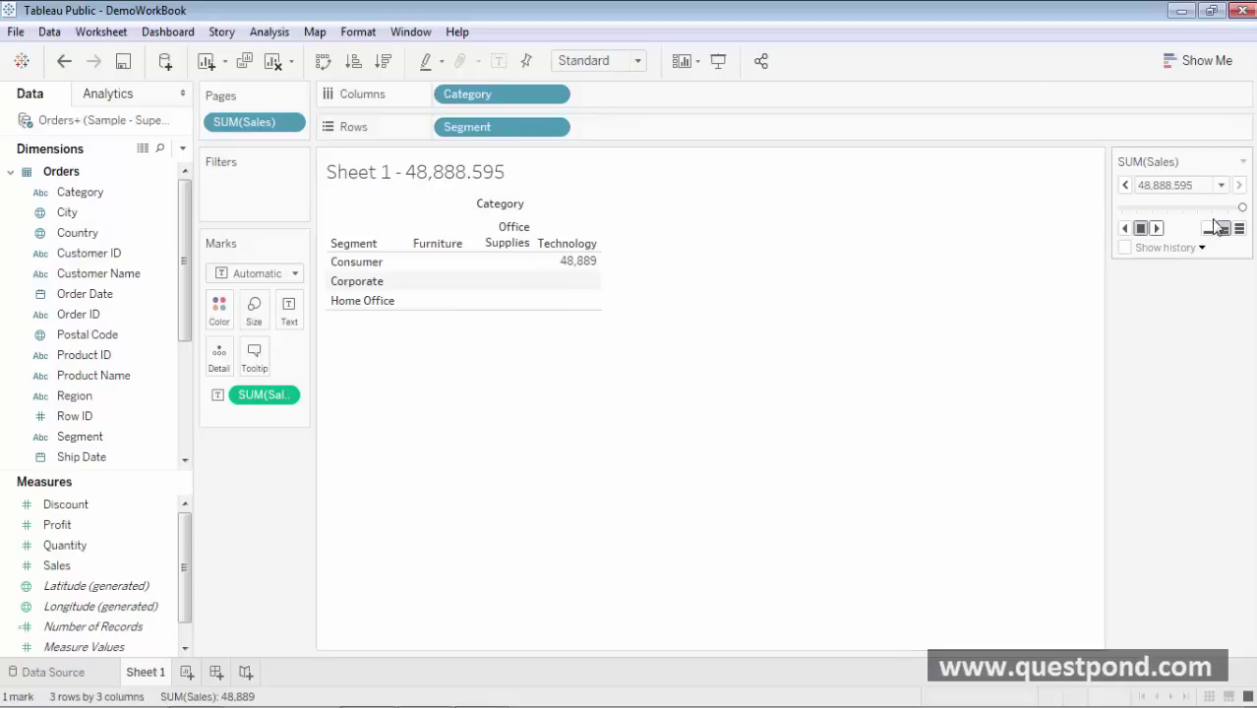
# Return to the first Sales page, and play the pages automatically forward to the end and backward to the start.
pyautogui.moveTo(1242, 210); pyautogui.dragTo(1127, 218)
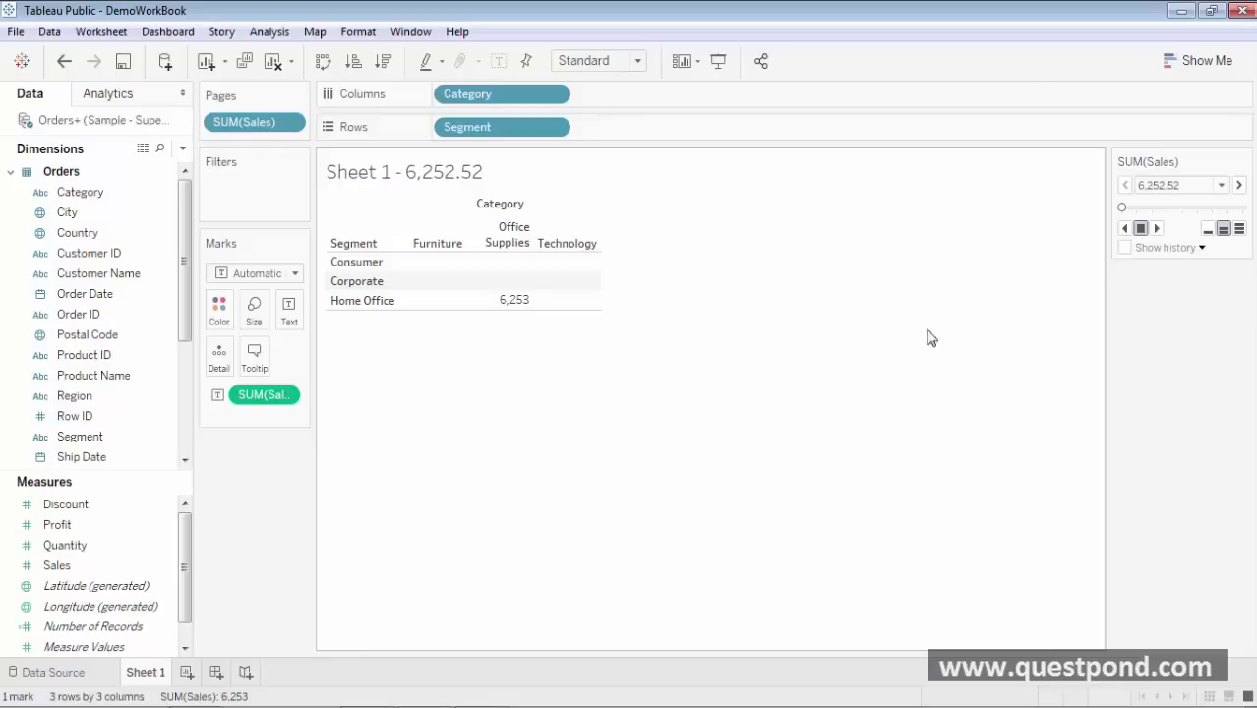
pyautogui.click(1158, 229)
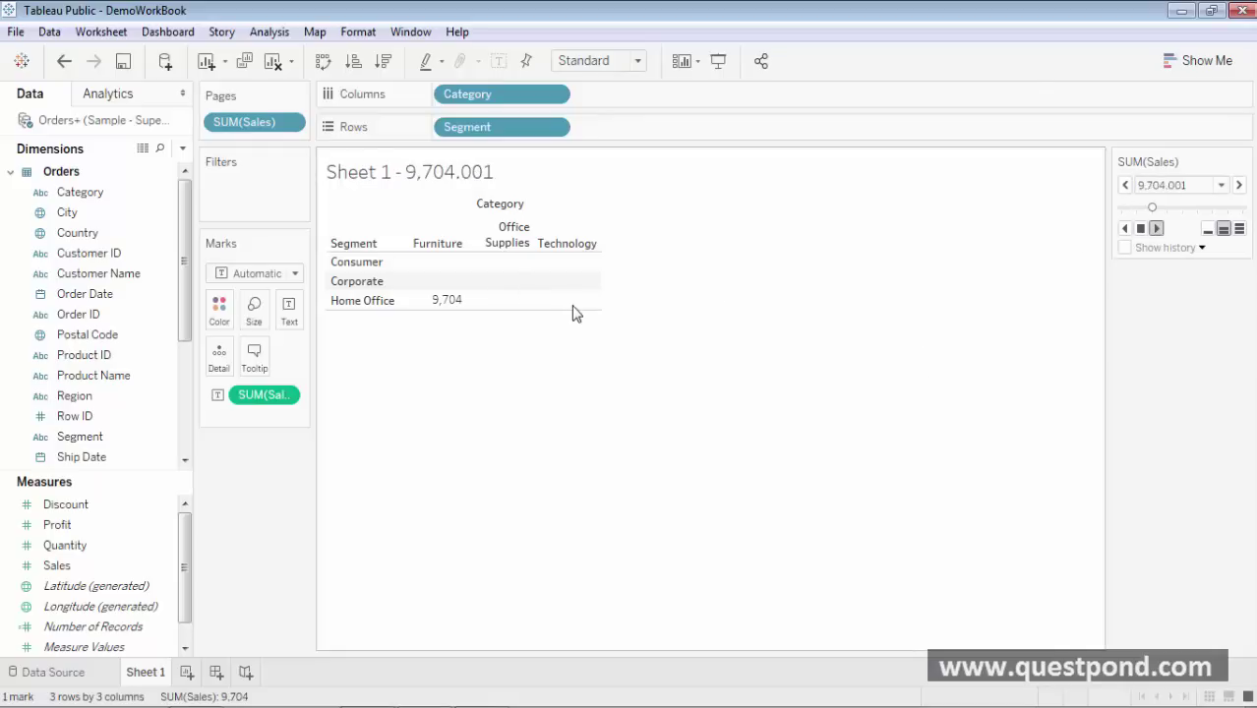
pyautogui.moveTo(428, 315)
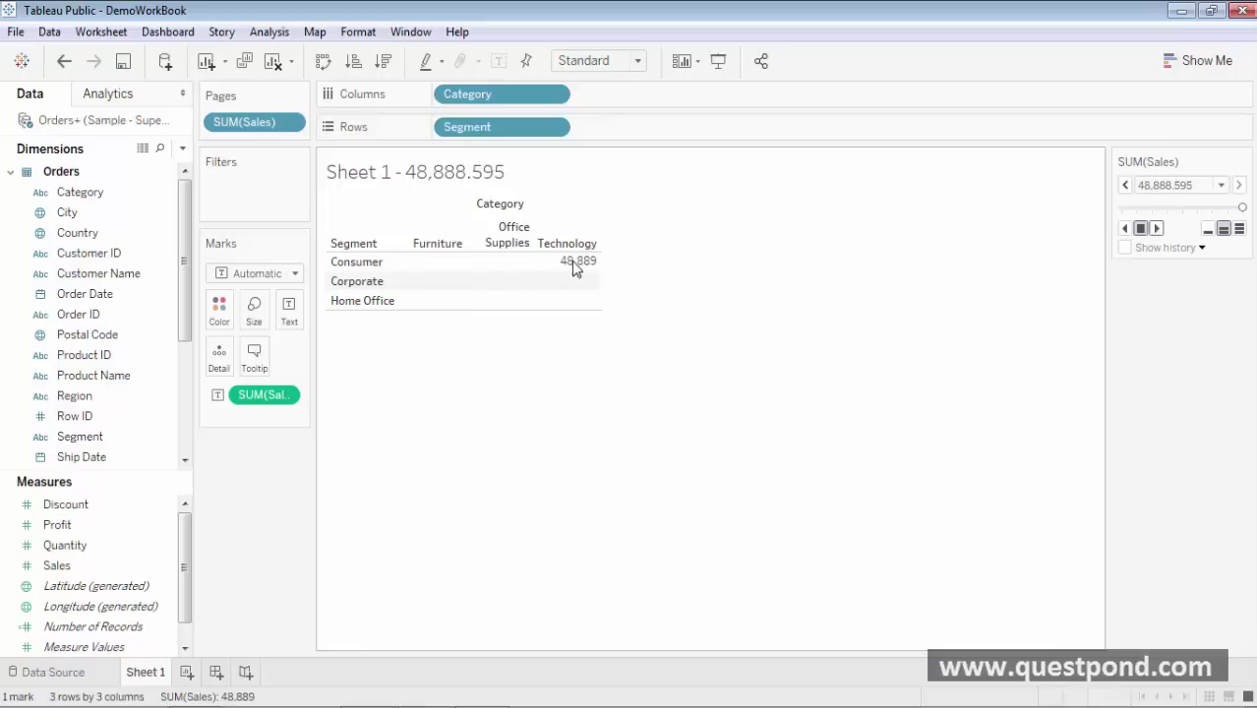
pyautogui.click(1126, 230)
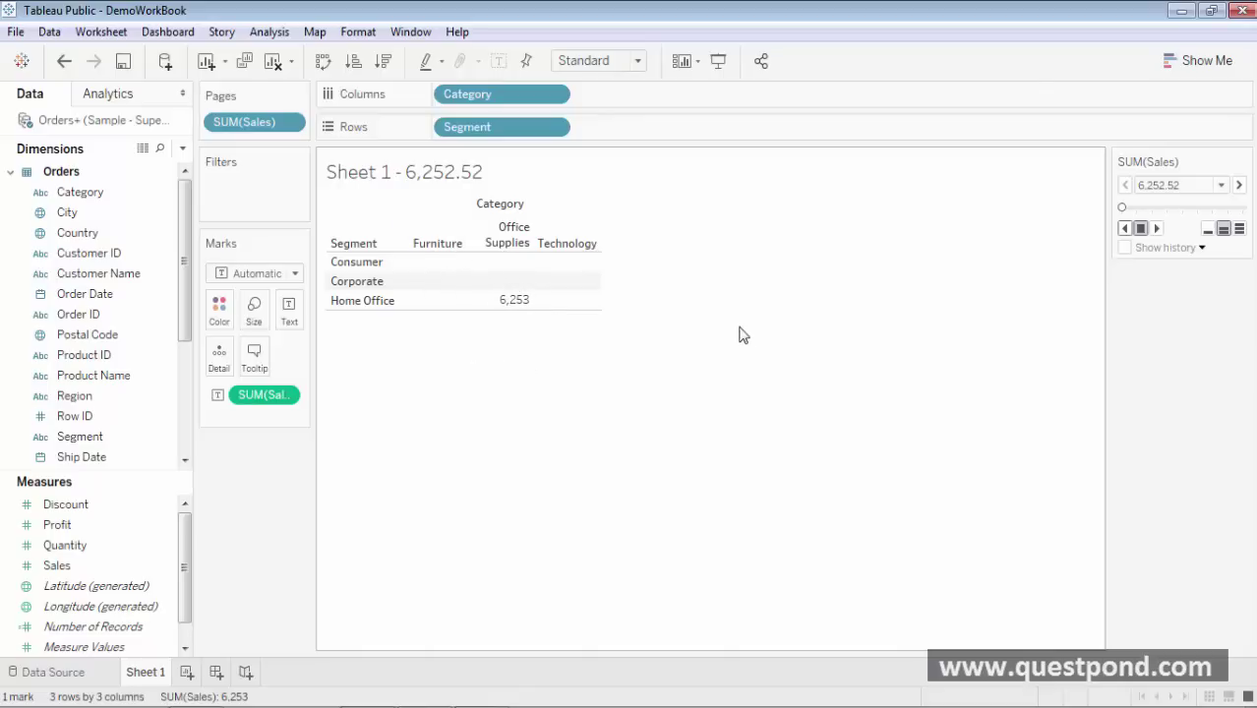
pyautogui.moveTo(519, 311)
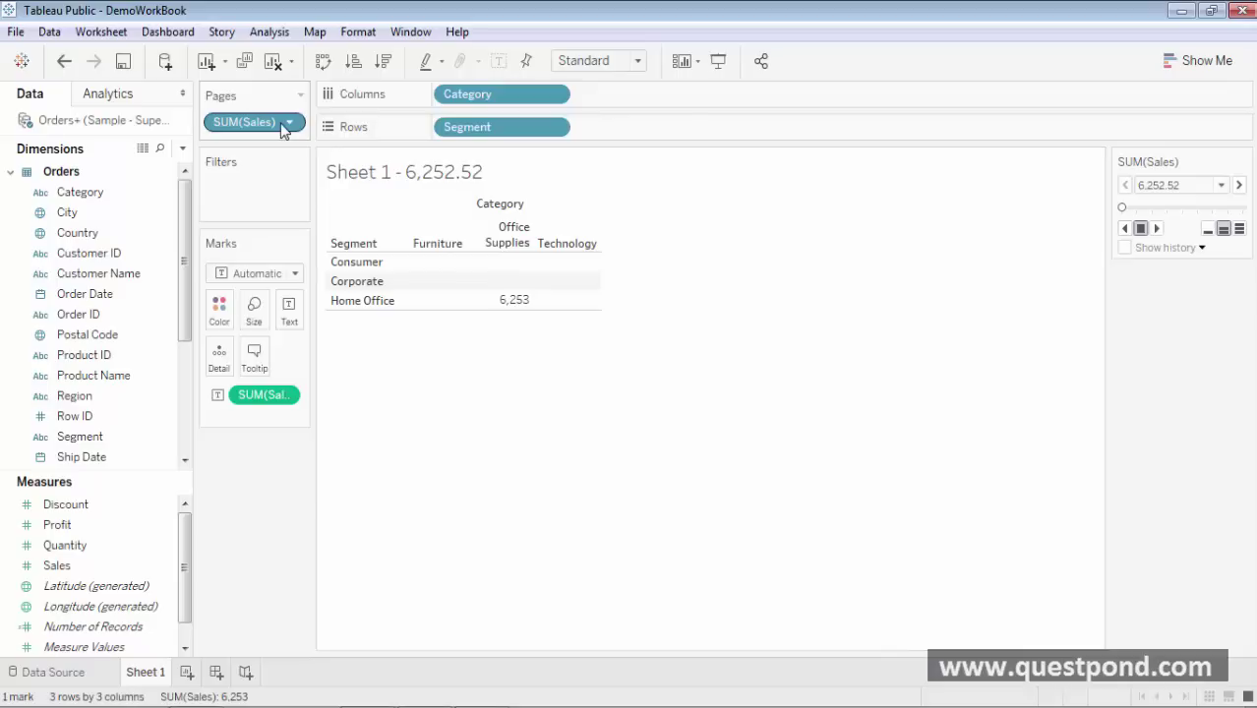
# Replace Sales with the Segment dimension on the Pages shelf to split the table into one page per segment.
pyautogui.click(287, 123)
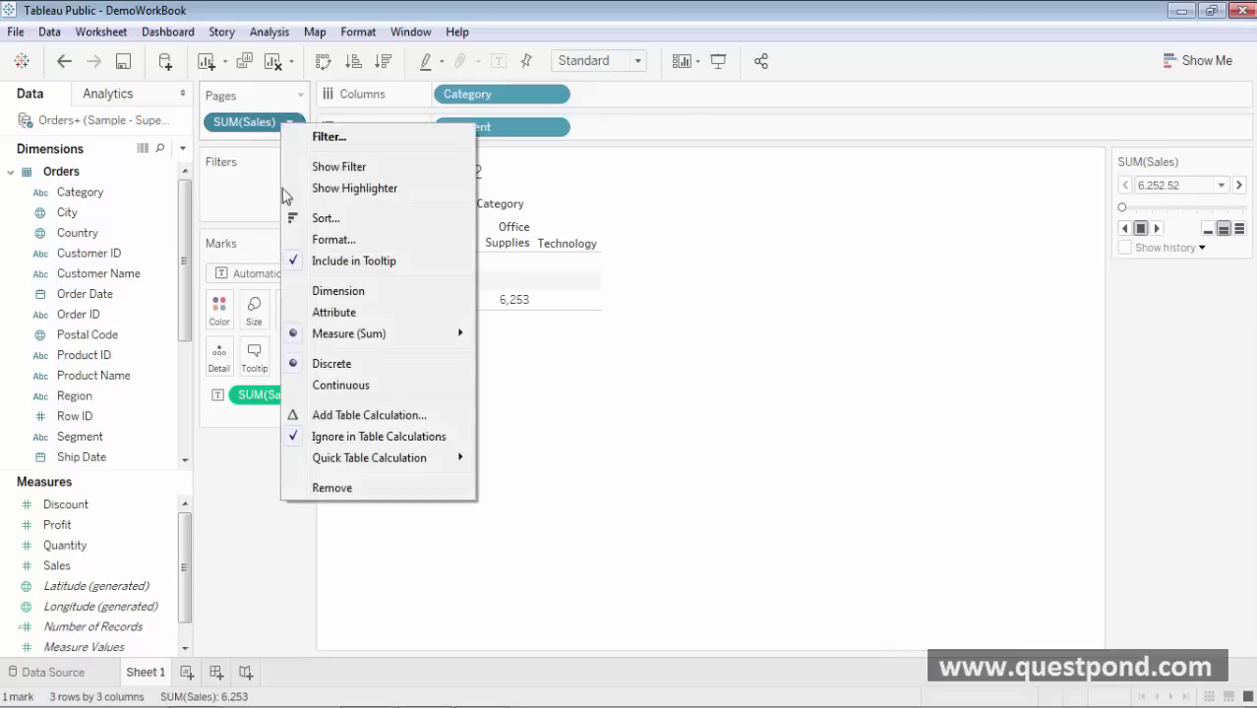
pyautogui.click(335, 489)
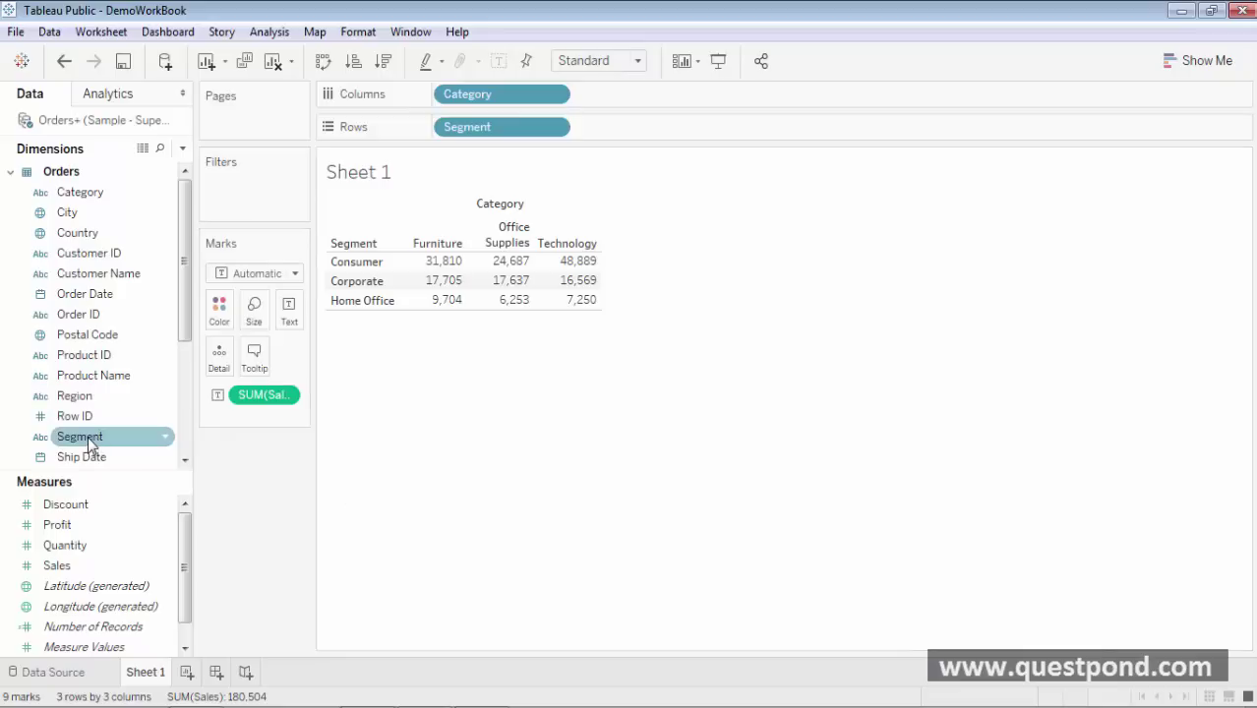
pyautogui.moveTo(88, 436); pyautogui.dragTo(242, 131)
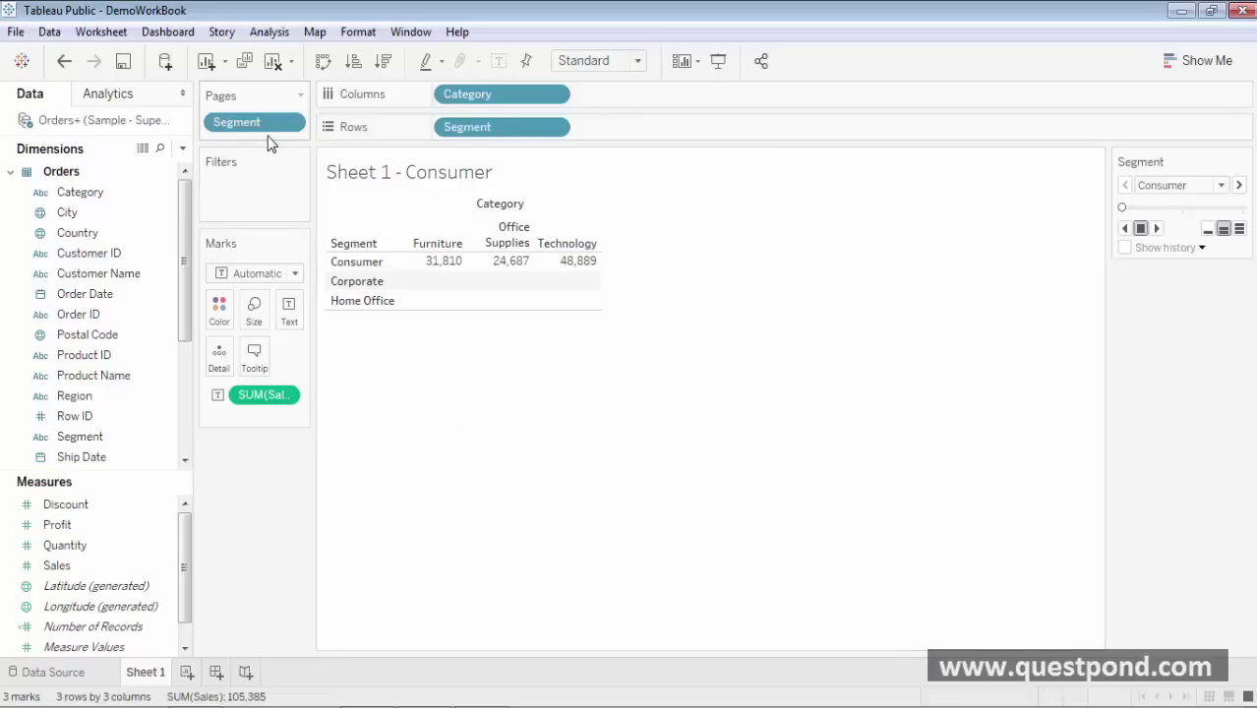
pyautogui.moveTo(266, 131); pyautogui.dragTo(308, 172)
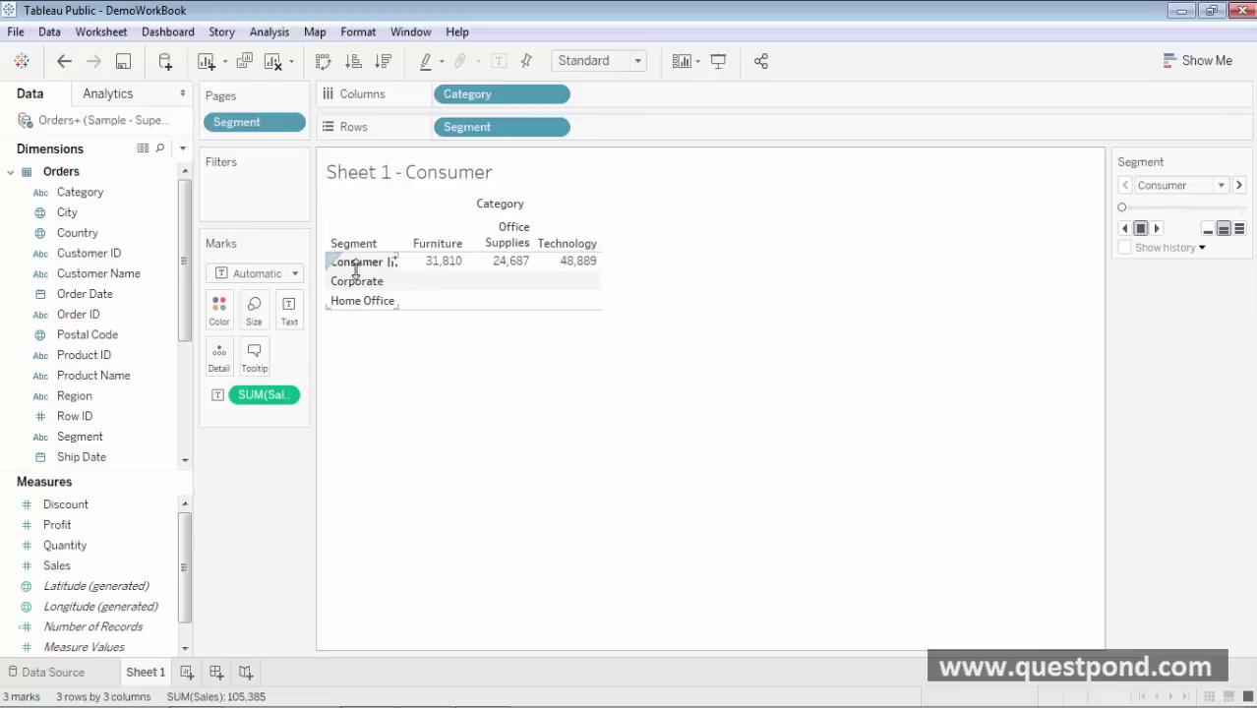
# Step forward through the Segment pages from Consumer to Home Office.
pyautogui.moveTo(469, 275)
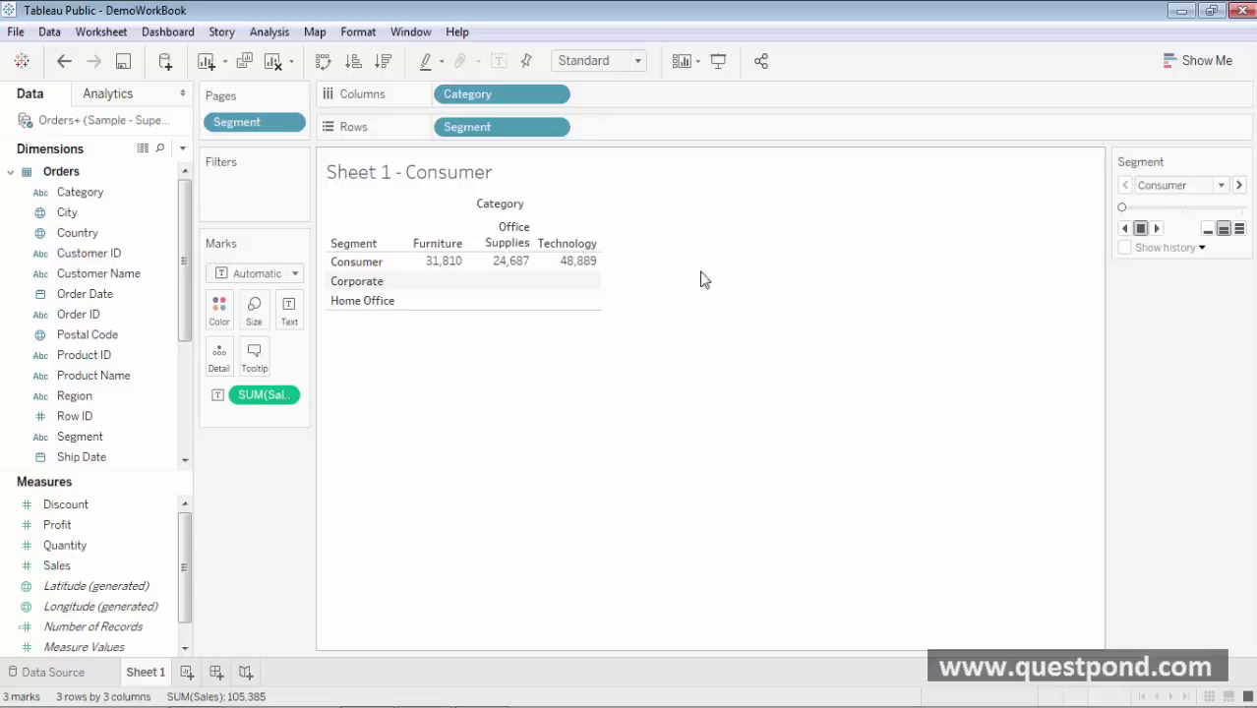
pyautogui.click(1240, 186)
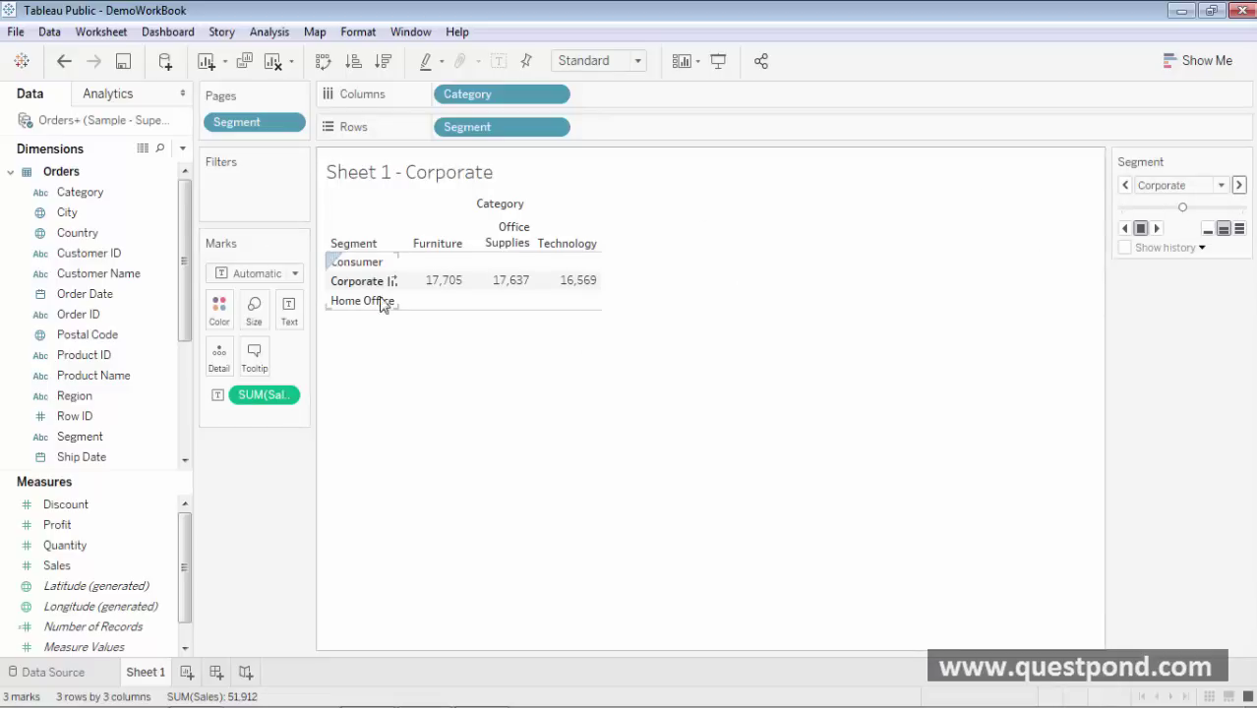
pyautogui.click(1239, 186)
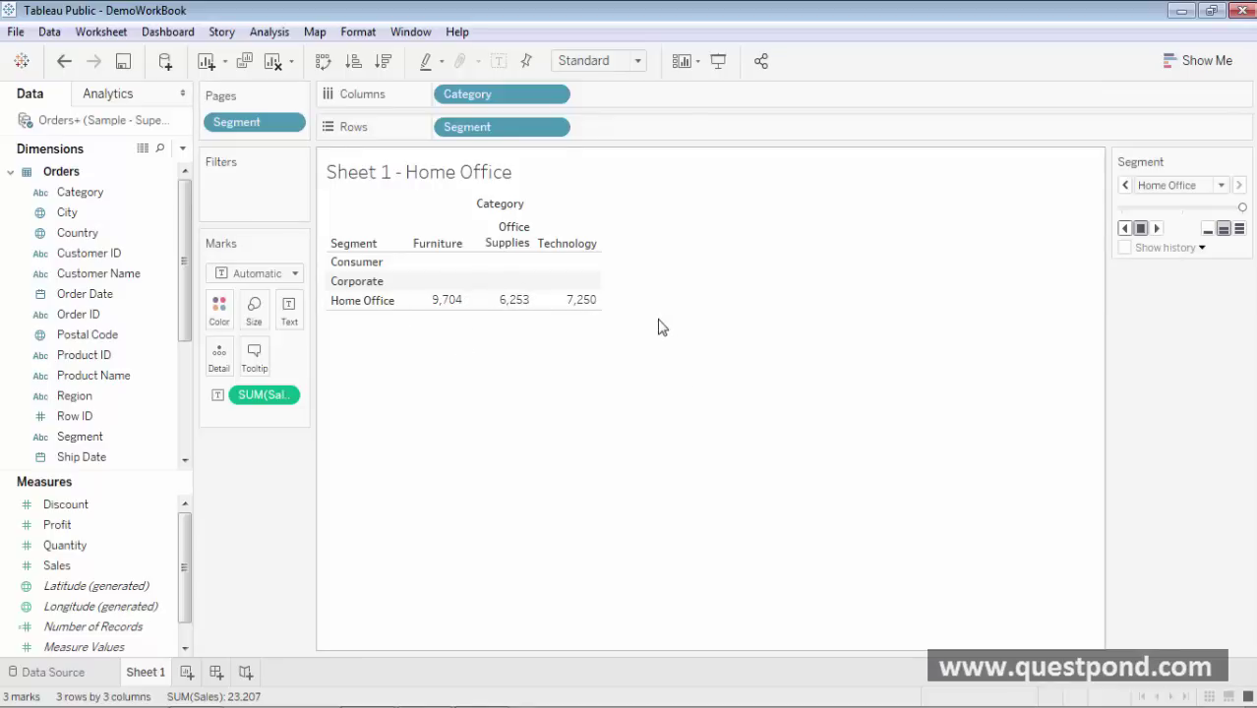
# View the start page and return to Sheet 1, then inspect the Show Me chart types and close them again.
pyautogui.hotkey('ctrl', '1')
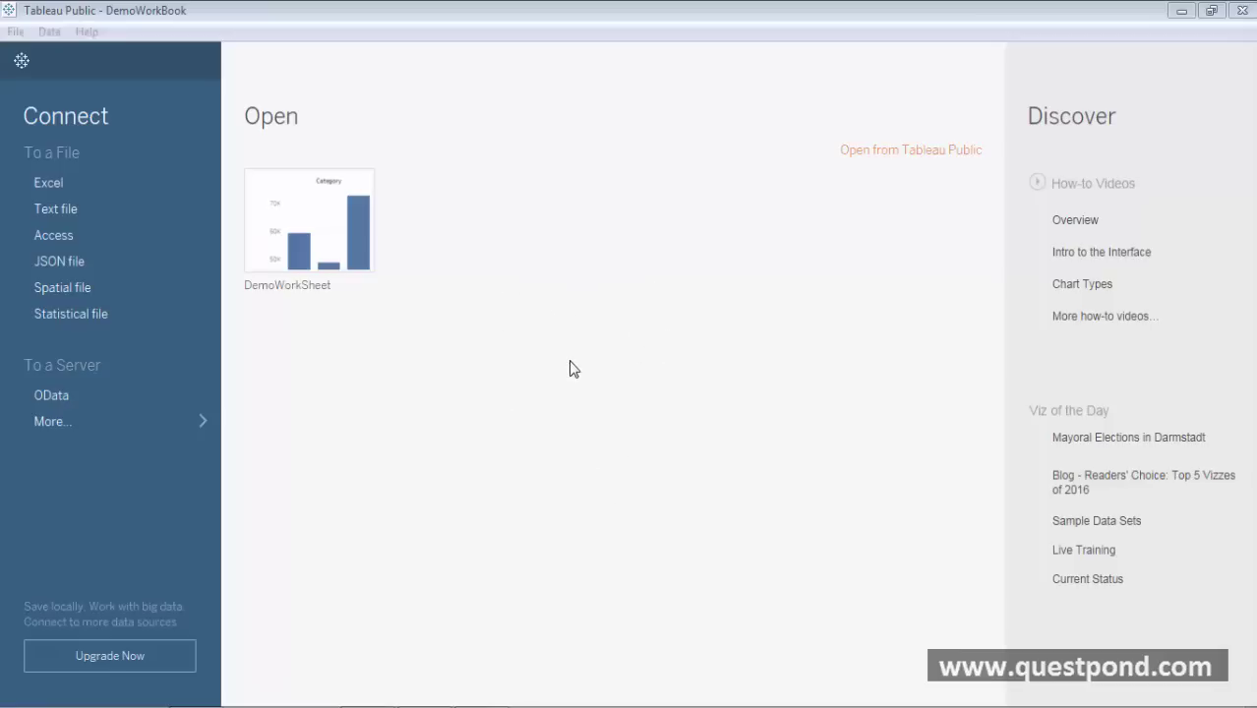
pyautogui.click(22, 61)
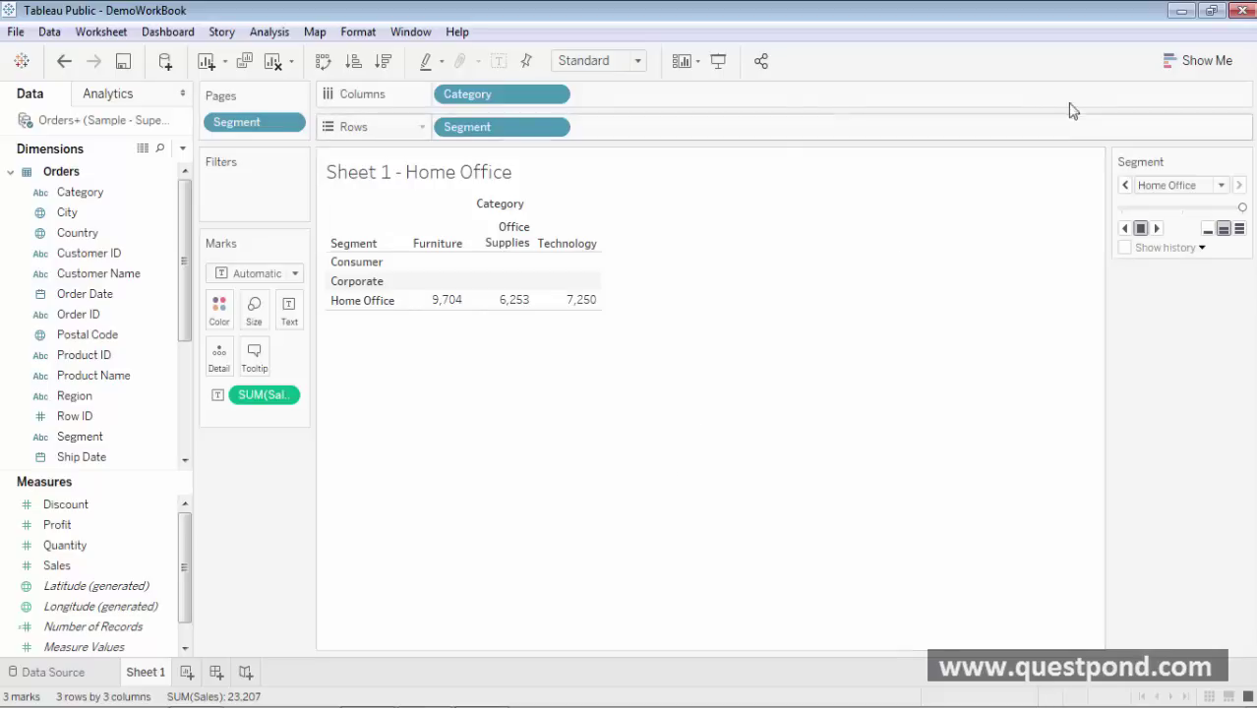
pyautogui.click(1171, 61)
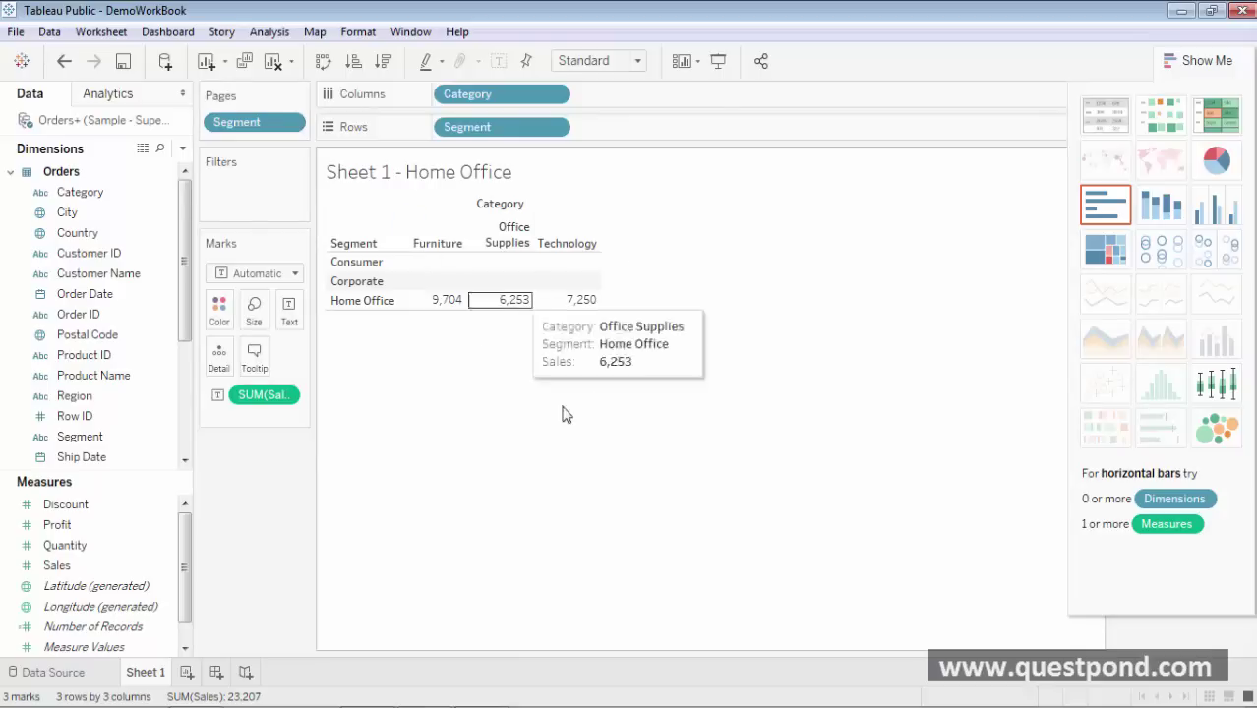
pyautogui.click(1205, 57)
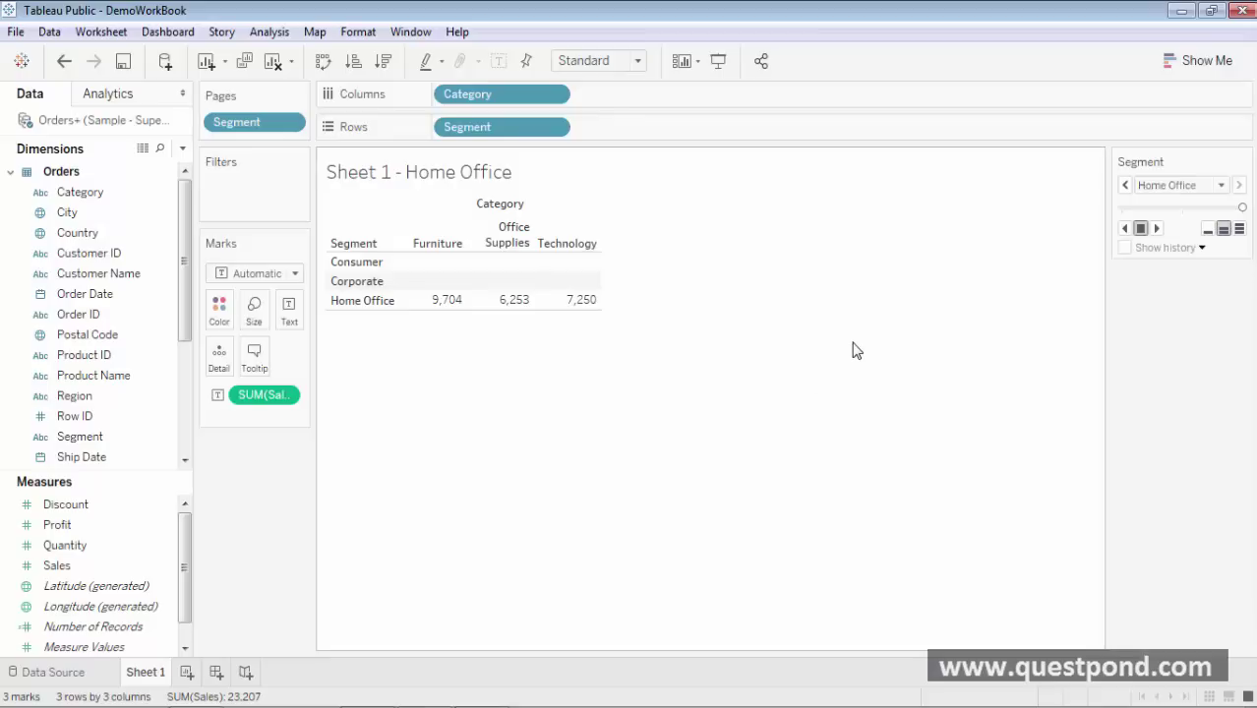